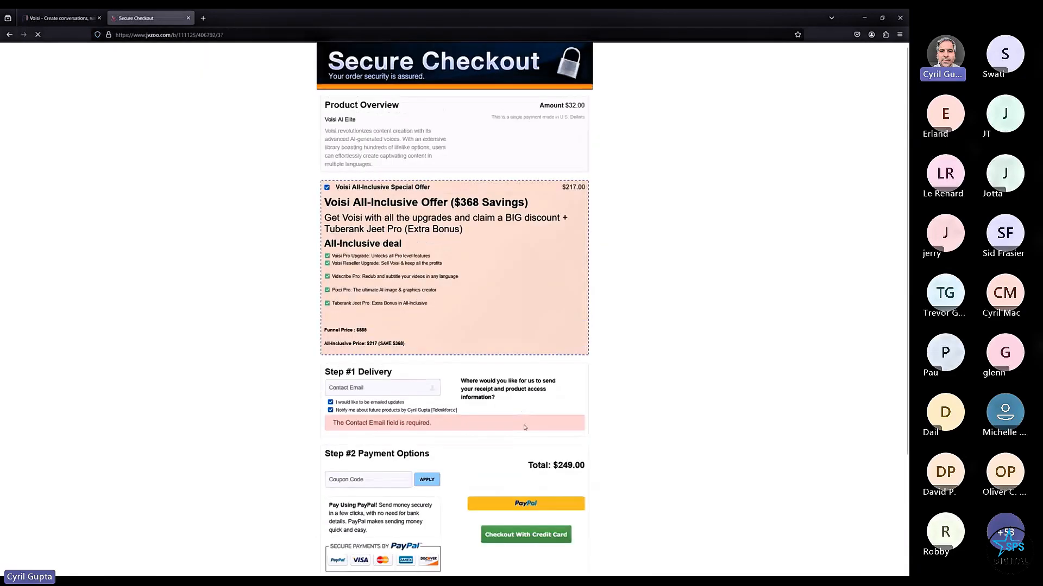
- Apply coupon voisispcl at the JVZoo checkout, cutting the total from $249.00 to $244.00
{"action": "scroll", "coordinate": [526, 427], "scroll_direction": "down", "scroll_amount": 2}
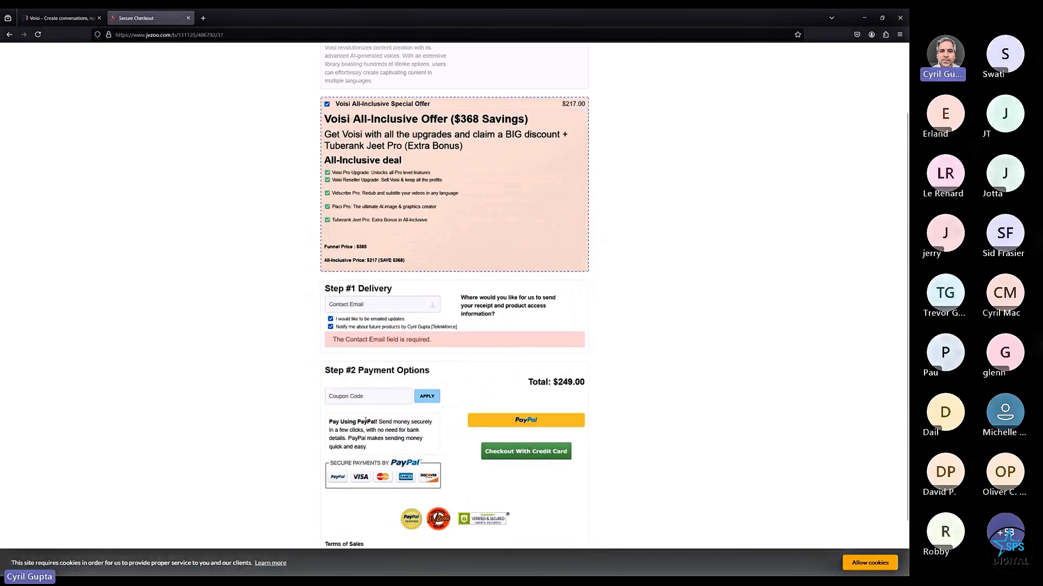
{"action": "left_click", "coordinate": [362, 402]}
{"action": "type", "text": "voisi"}
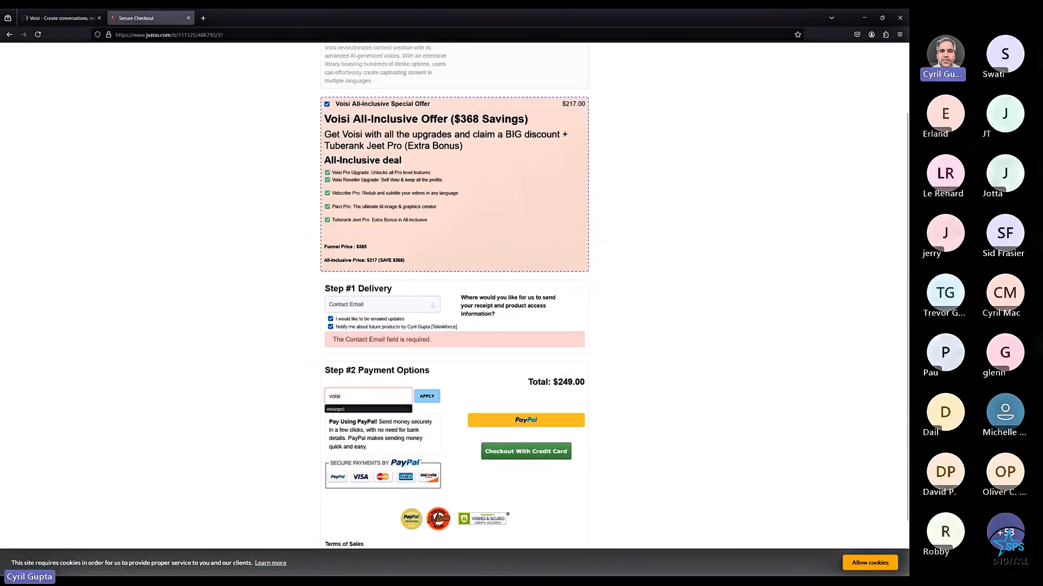
{"action": "type", "text": "spcl"}
{"action": "left_click", "coordinate": [428, 397]}
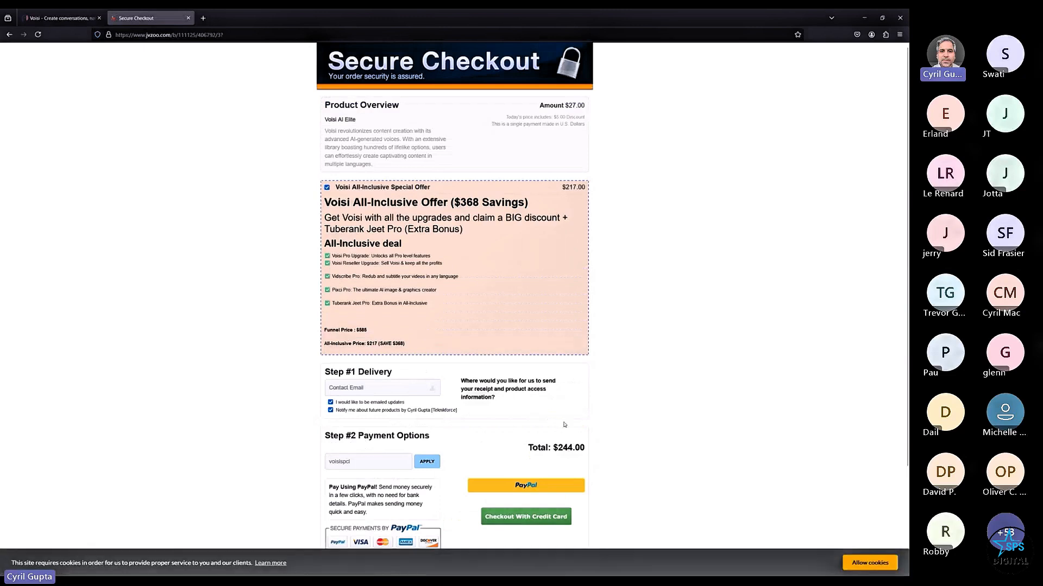
{"action": "scroll", "coordinate": [565, 401], "scroll_direction": "down", "scroll_amount": 1}
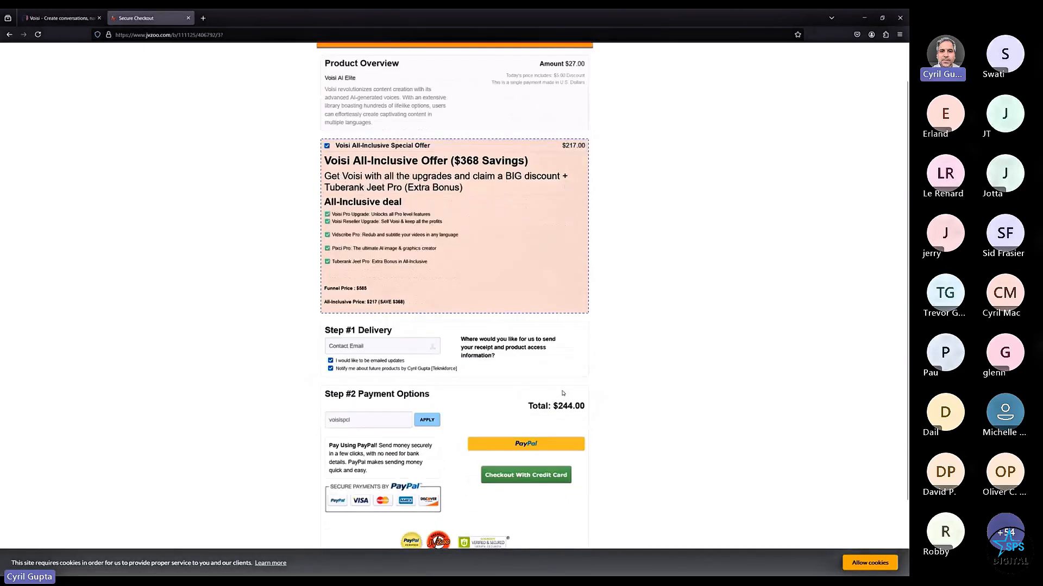
{"action": "key", "text": "alt+Tab"}
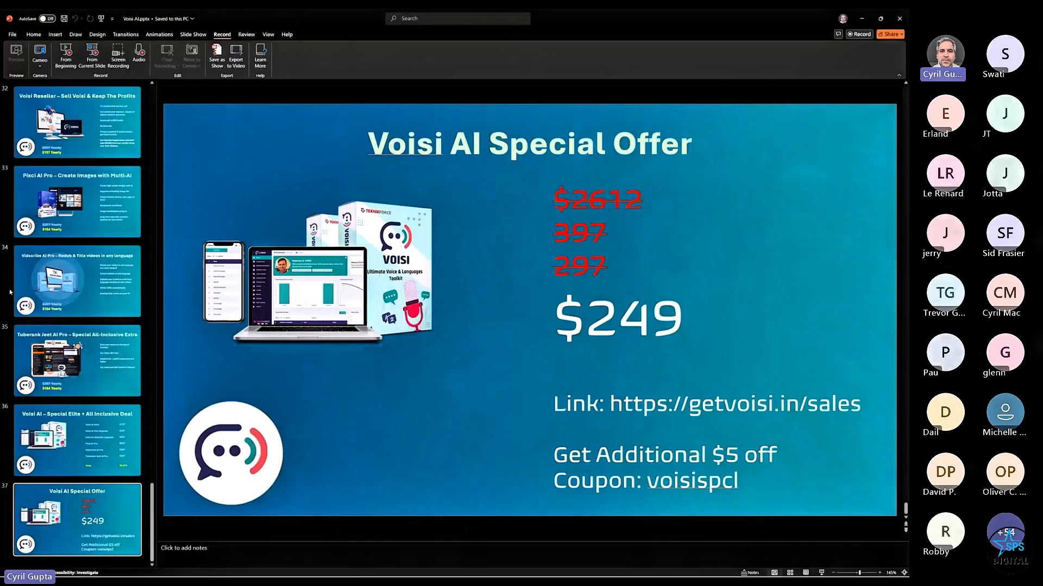
- Show the All Inclusive Deal price breakdown slide ($2,612 total), then return to the checkout
{"action": "scroll", "coordinate": [101, 340], "scroll_direction": "up", "scroll_amount": 2}
{"action": "scroll", "coordinate": [102, 341], "scroll_direction": "down", "scroll_amount": 1}
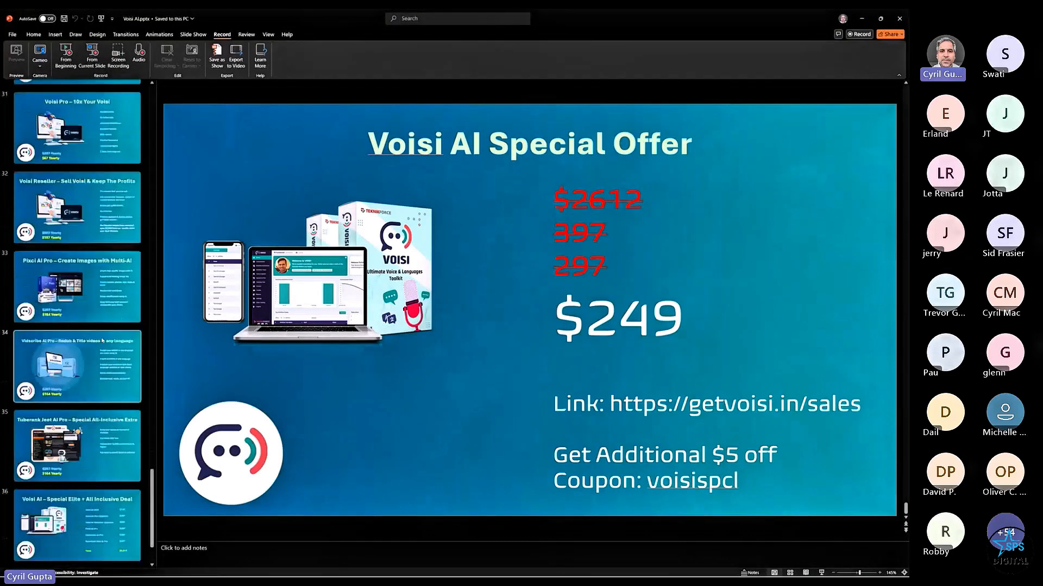
{"action": "scroll", "coordinate": [102, 340], "scroll_direction": "down", "scroll_amount": 2}
{"action": "left_click", "coordinate": [96, 412]}
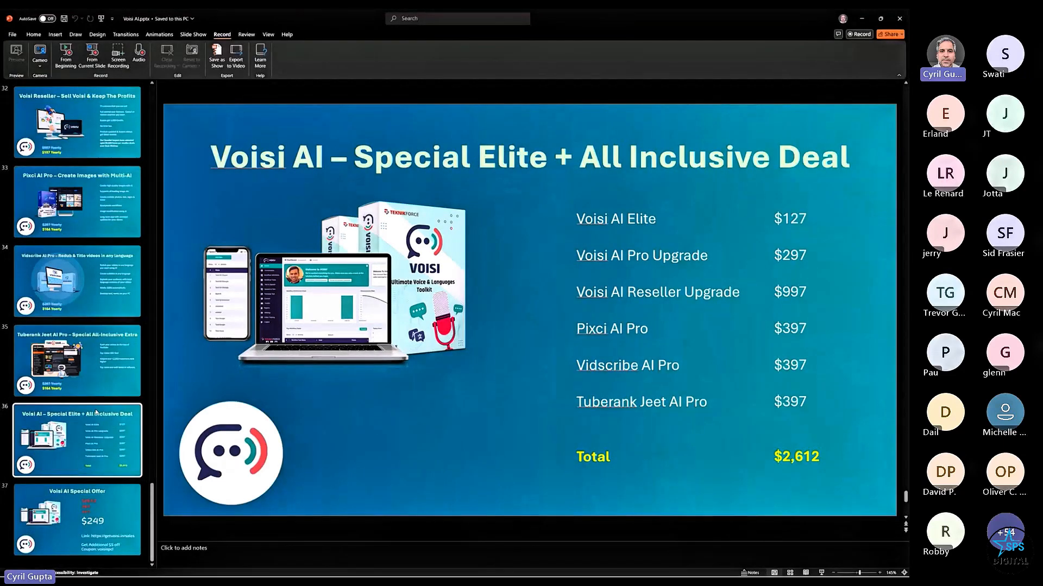
{"action": "key", "text": "alt+Tab"}
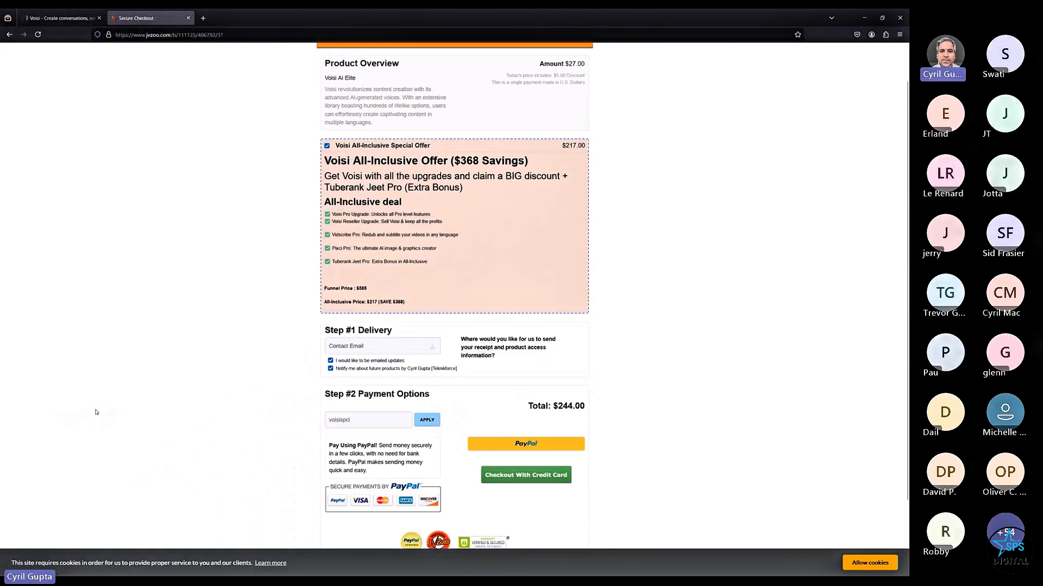
{"action": "left_click_drag", "start_coordinate": [336, 214], "coordinate": [423, 214]}
{"action": "left_click_drag", "start_coordinate": [367, 161], "coordinate": [520, 161]}
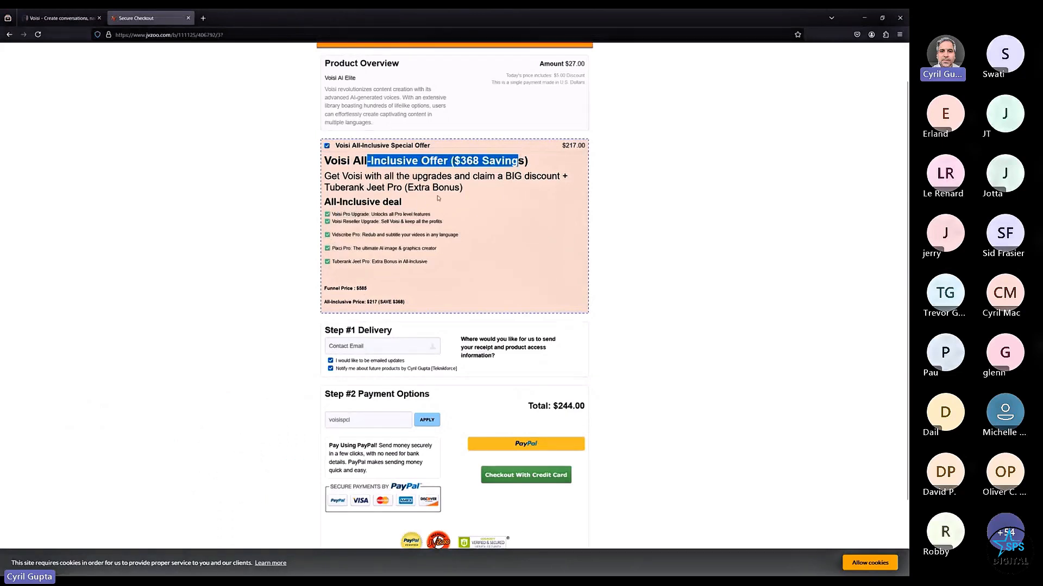
{"action": "left_click_drag", "start_coordinate": [341, 221], "coordinate": [435, 220]}
{"action": "left_click_drag", "start_coordinate": [339, 236], "coordinate": [413, 235]}
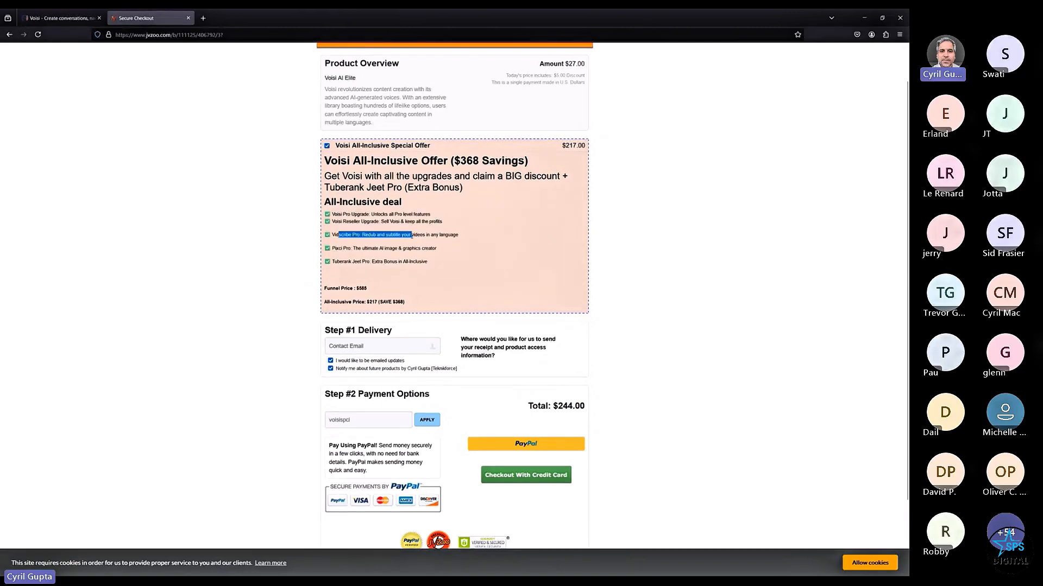
{"action": "left_click_drag", "start_coordinate": [332, 256], "coordinate": [468, 261]}
{"action": "left_click", "coordinate": [469, 261]}
{"action": "mouse_move", "coordinate": [332, 287]}
{"action": "left_mouse_down"}
{"action": "mouse_move", "coordinate": [389, 303]}
{"action": "mouse_move", "coordinate": [329, 288]}
{"action": "left_mouse_up"}
{"action": "left_click", "coordinate": [388, 303]}
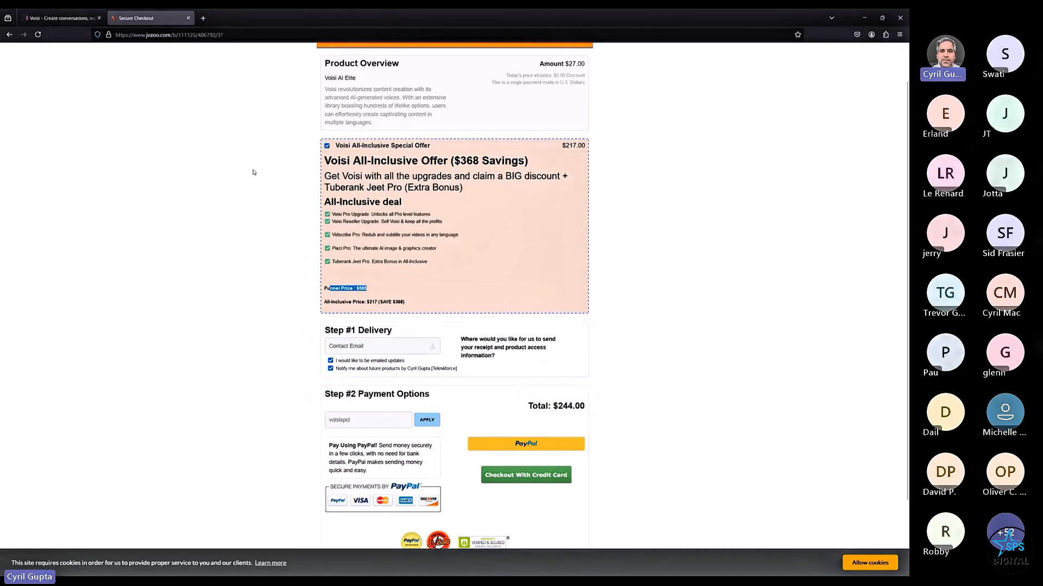
{"action": "left_click_drag", "start_coordinate": [385, 248], "coordinate": [380, 221]}
{"action": "left_click", "coordinate": [380, 221]}
{"action": "left_click_drag", "start_coordinate": [346, 302], "coordinate": [324, 302]}
{"action": "left_click", "coordinate": [529, 415]}
{"action": "left_click_drag", "start_coordinate": [386, 160], "coordinate": [510, 207]}
{"action": "left_click", "coordinate": [600, 185]}
{"action": "left_click_drag", "start_coordinate": [557, 147], "coordinate": [606, 139]}
{"action": "scroll", "coordinate": [228, 237], "scroll_direction": "up", "scroll_amount": 1}
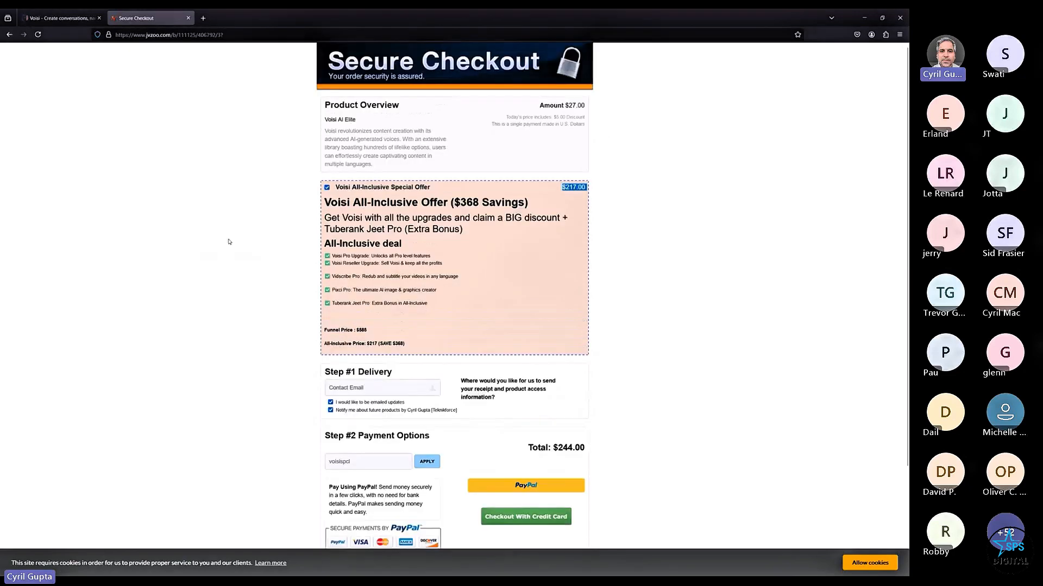
{"action": "left_click", "coordinate": [536, 103]}
{"action": "left_click_drag", "start_coordinate": [358, 466], "coordinate": [266, 456]}
{"action": "left_click_drag", "start_coordinate": [561, 105], "coordinate": [585, 103]}
{"action": "left_click", "coordinate": [652, 168]}
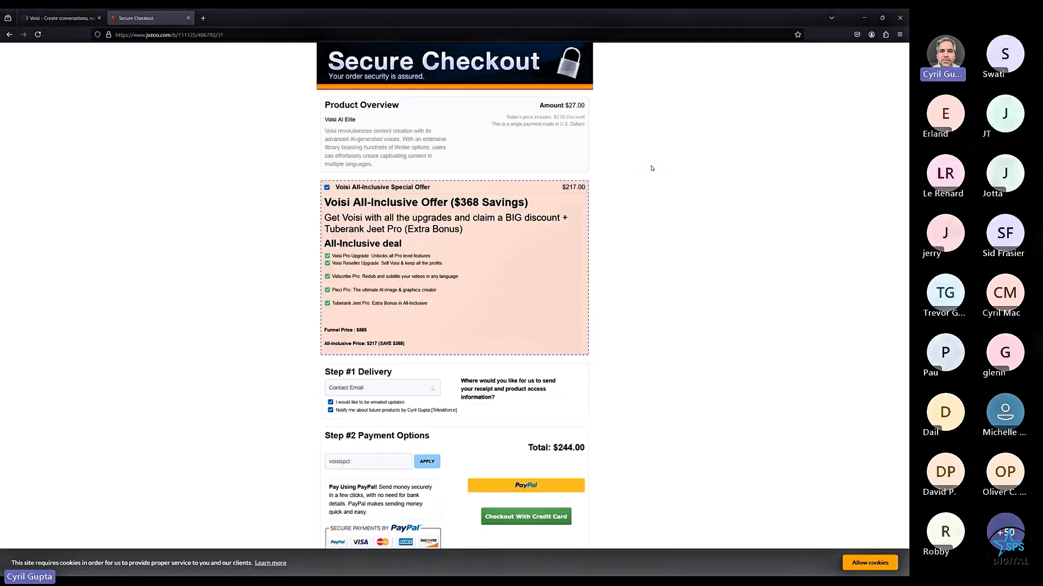
- Switch between the Voisi Webinar folder window and the JVZoo checkout browser
{"action": "key", "text": "alt+Tab"}
{"action": "left_click", "coordinate": [478, 266]}
{"action": "key", "text": "alt+Tab"}
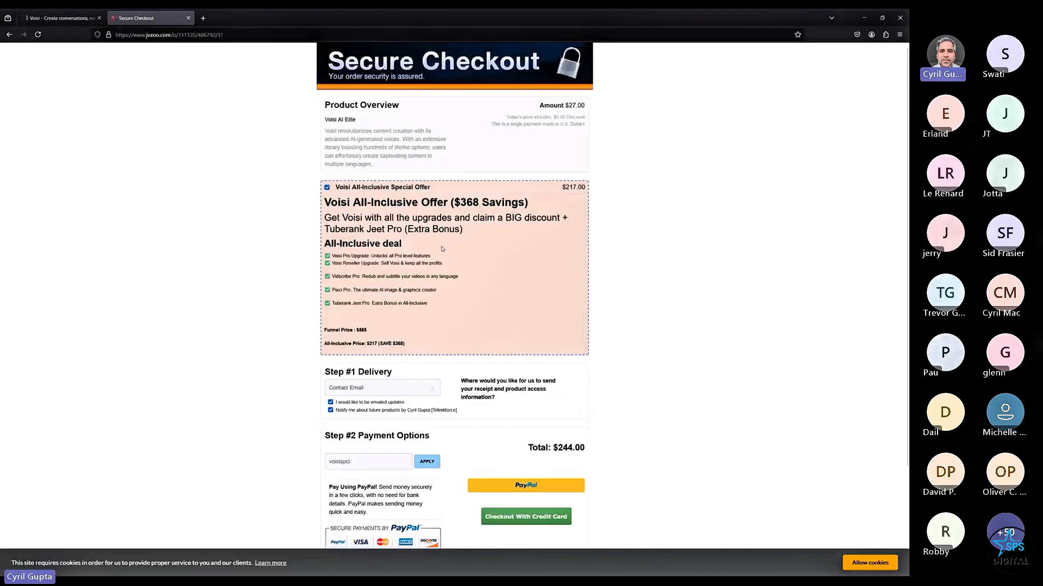
{"action": "key", "text": "alt+Tab"}
{"action": "key", "text": "alt+Tab"}
{"action": "key", "text": "alt+Tab"}
{"action": "key", "text": "alt+Tab"}
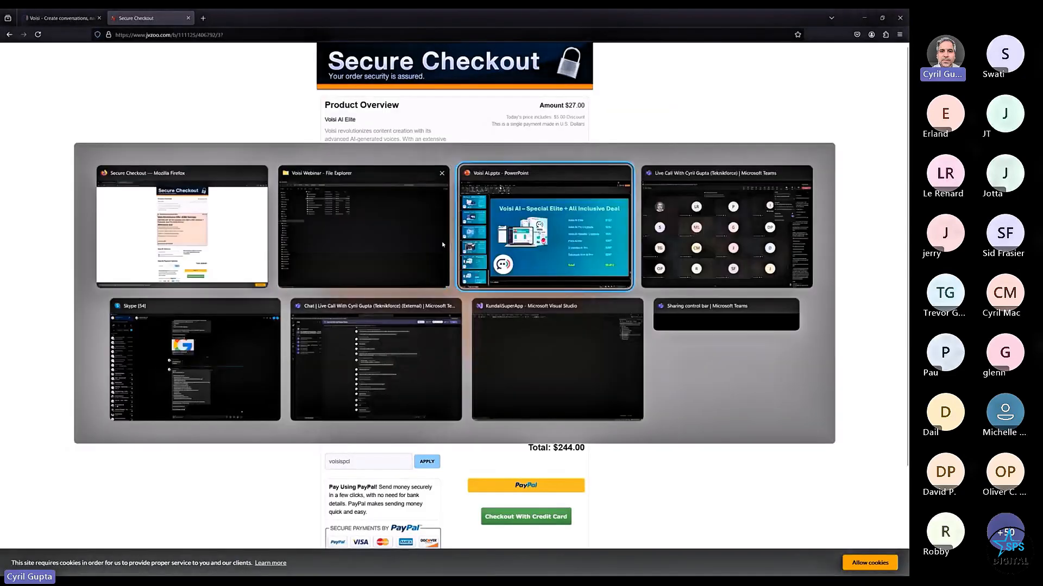
{"action": "key", "text": "alt+Tab"}
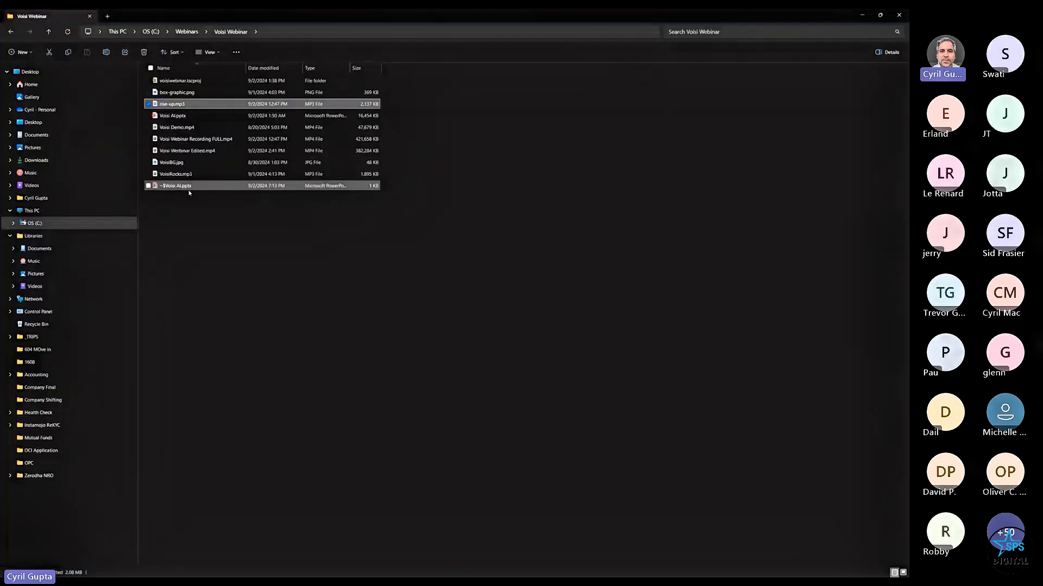
- Open Voisi Demo.mp4 from the Voisi Webinar folder in Media Player
{"action": "left_click", "coordinate": [194, 126]}
{"action": "double_click", "coordinate": [194, 126]}
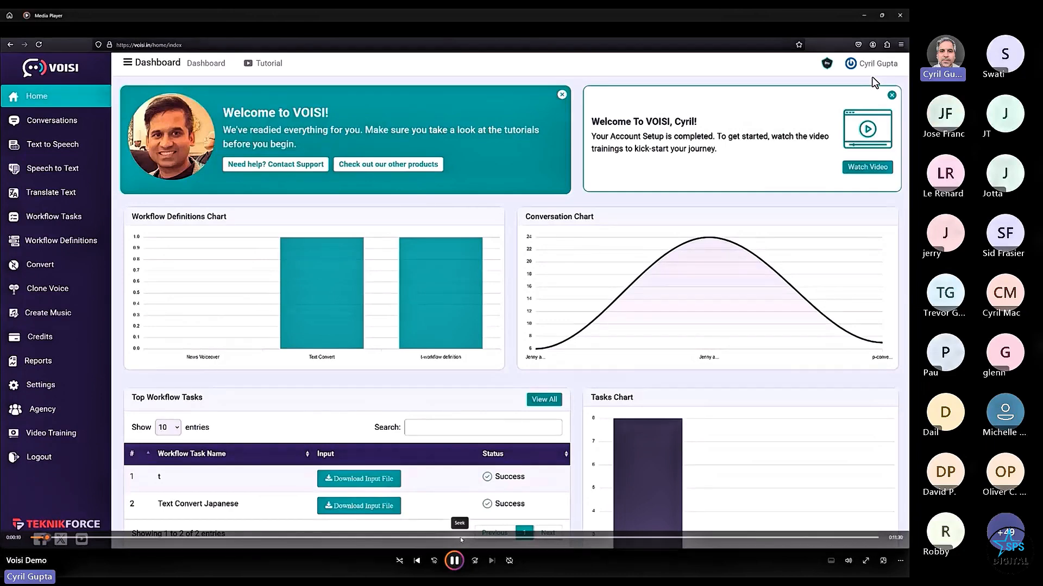
{"action": "left_click", "coordinate": [455, 561]}
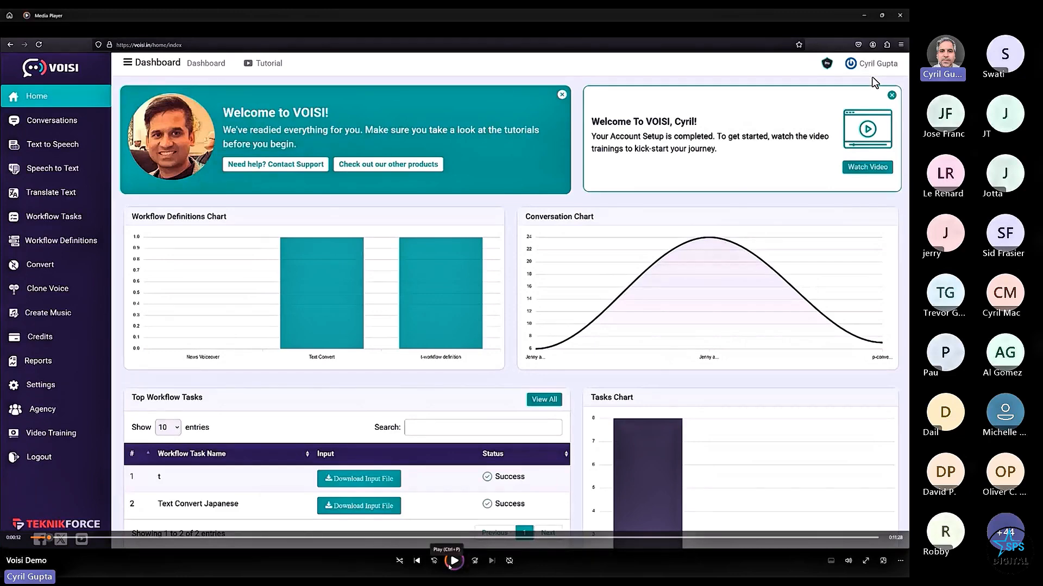
{"action": "left_click", "coordinate": [451, 563]}
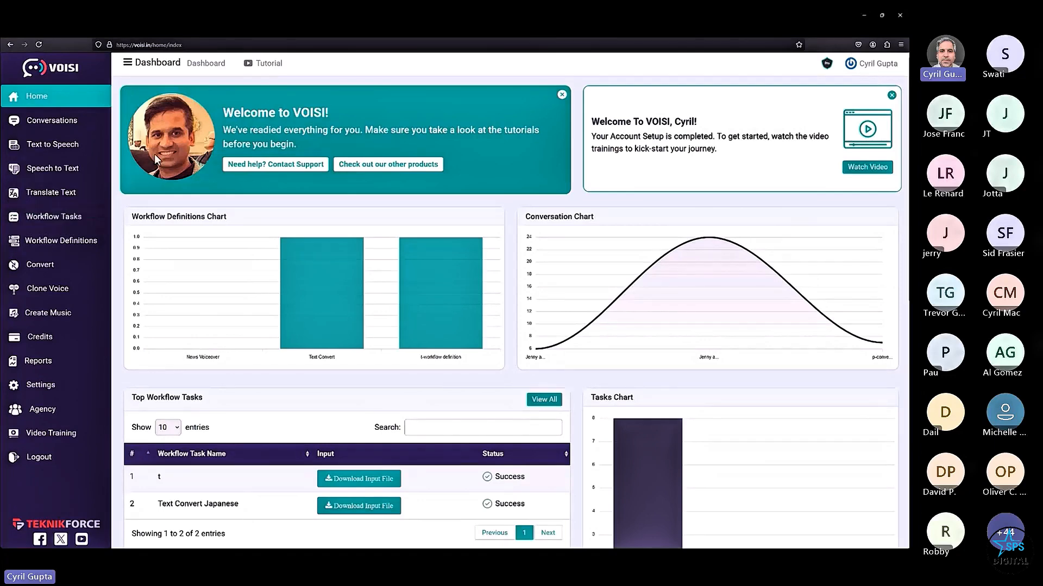
- Scroll down through the Voisi dashboard in the demo video
{"action": "scroll", "coordinate": [174, 131], "scroll_direction": "down", "scroll_amount": 2}
{"action": "scroll", "coordinate": [175, 131], "scroll_direction": "up", "scroll_amount": 3}
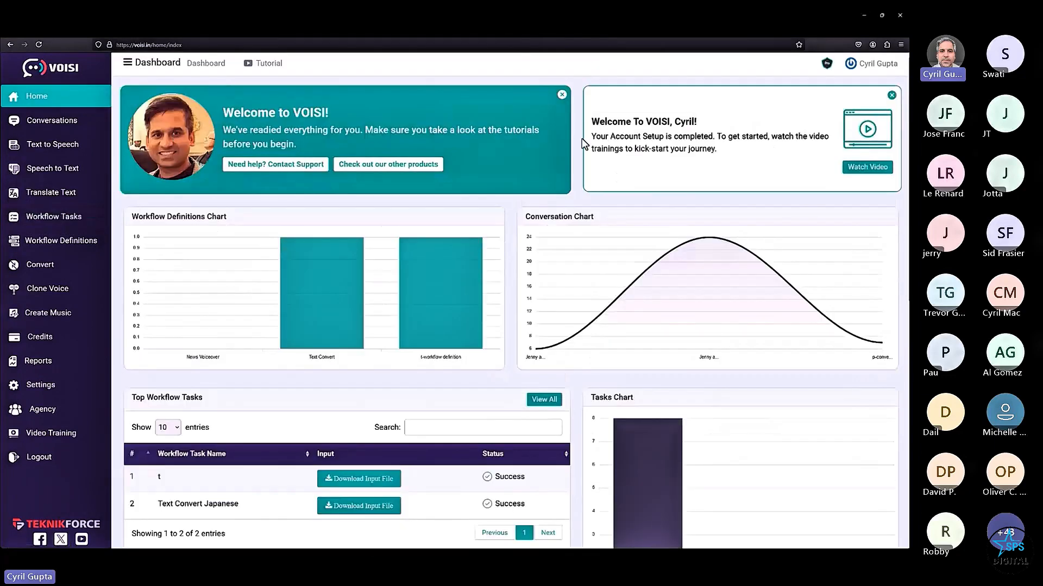
{"action": "scroll", "coordinate": [256, 226], "scroll_direction": "down", "scroll_amount": 2}
{"action": "scroll", "coordinate": [223, 216], "scroll_direction": "down", "scroll_amount": 1}
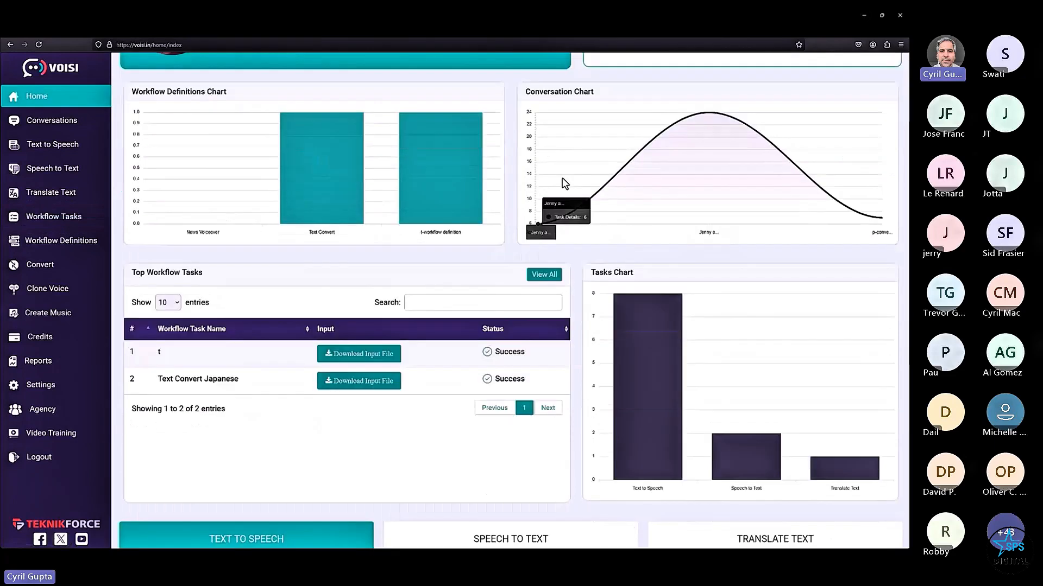
{"action": "scroll", "coordinate": [295, 271], "scroll_direction": "down", "scroll_amount": 4}
{"action": "scroll", "coordinate": [296, 288], "scroll_direction": "down", "scroll_amount": 2}
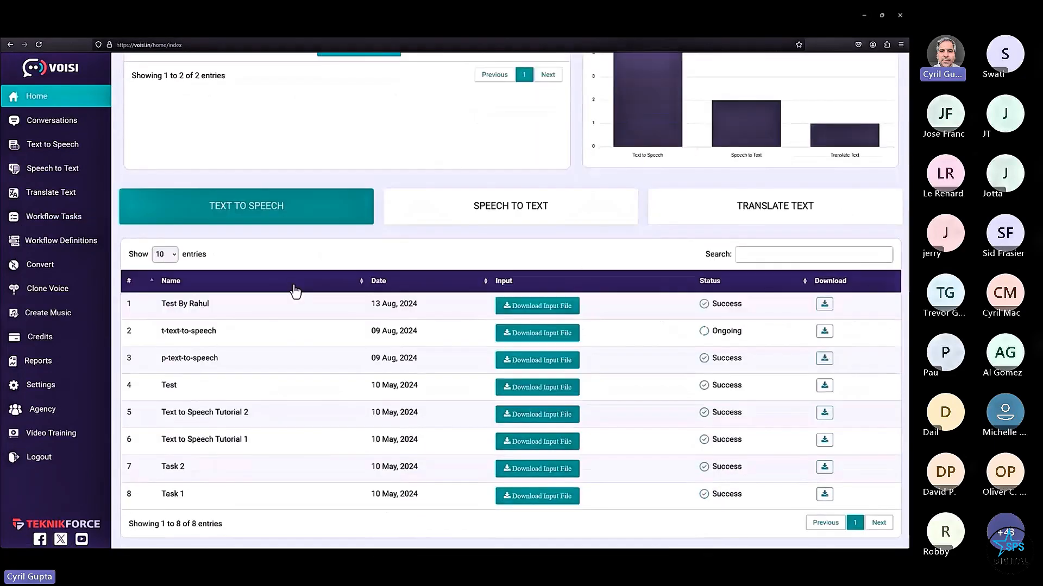
{"action": "scroll", "coordinate": [296, 288], "scroll_direction": "up", "scroll_amount": 8}
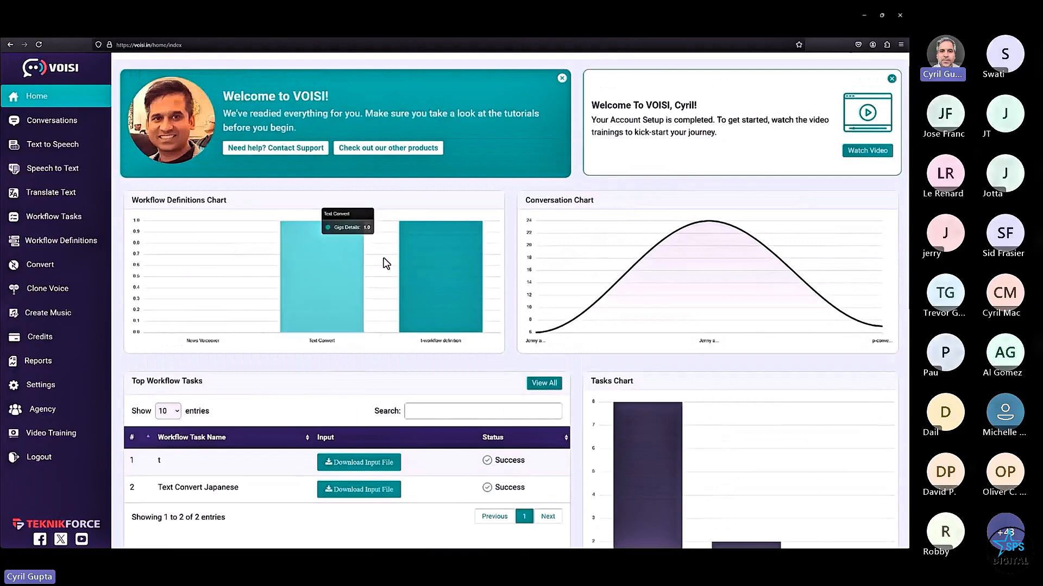
{"action": "scroll", "coordinate": [536, 243], "scroll_direction": "down", "scroll_amount": 2}
{"action": "scroll", "coordinate": [180, 354], "scroll_direction": "down", "scroll_amount": 3}
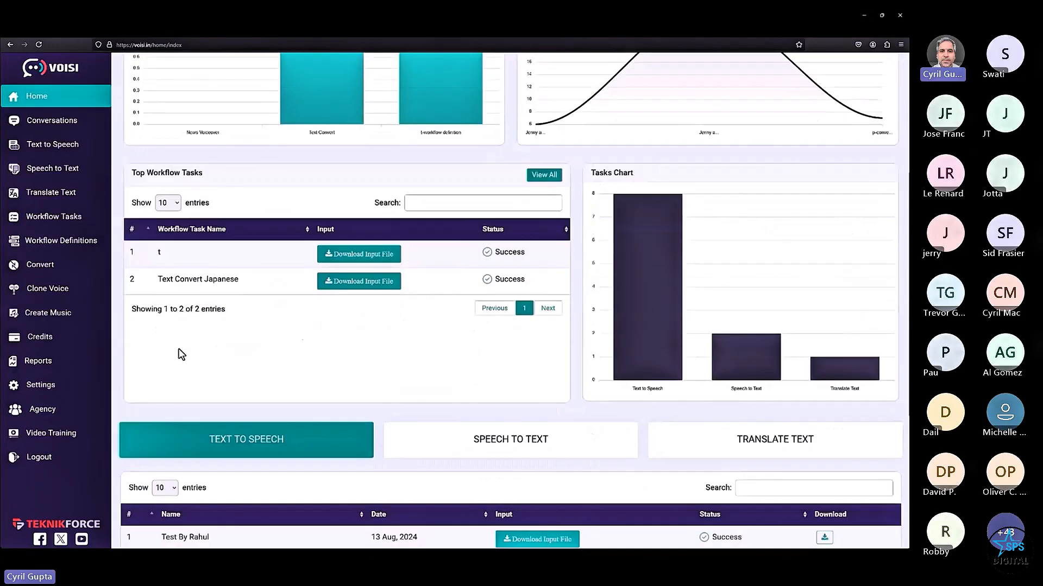
{"action": "scroll", "coordinate": [569, 269], "scroll_direction": "down", "scroll_amount": 1}
{"action": "scroll", "coordinate": [591, 354], "scroll_direction": "down", "scroll_amount": 5}
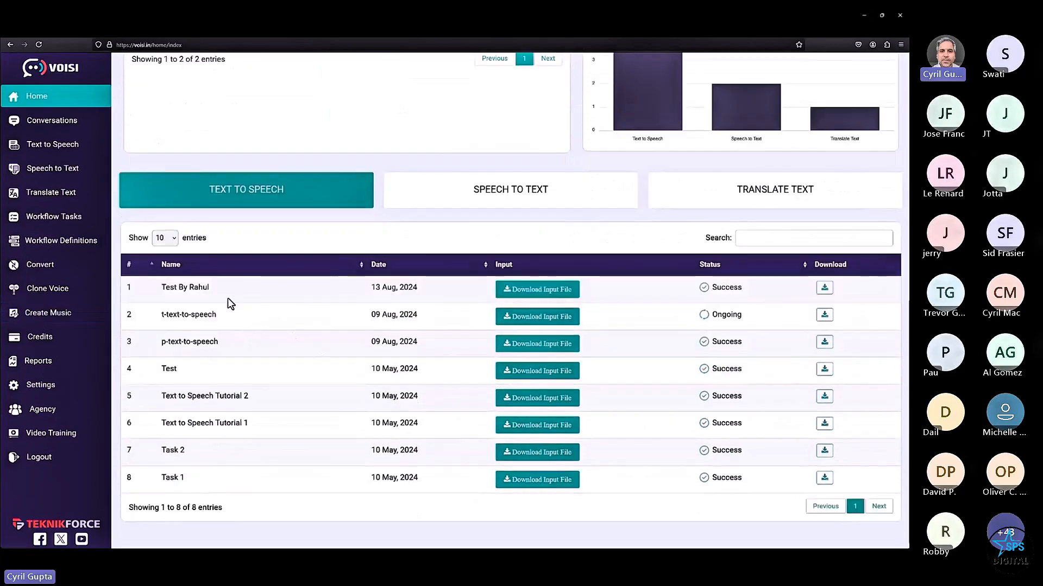
- Highlight rows 1 to 7 of the Text to Speech table, then clear the highlight
{"action": "left_click_drag", "start_coordinate": [227, 298], "coordinate": [405, 457]}
{"action": "right_click", "coordinate": [406, 458]}
{"action": "left_click", "coordinate": [373, 406]}
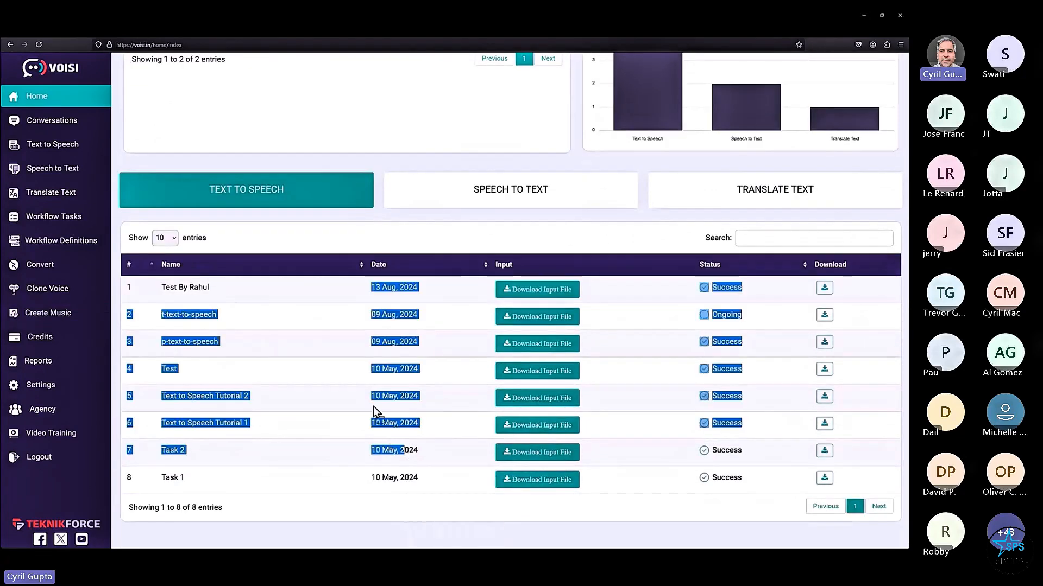
{"action": "left_click", "coordinate": [625, 300]}
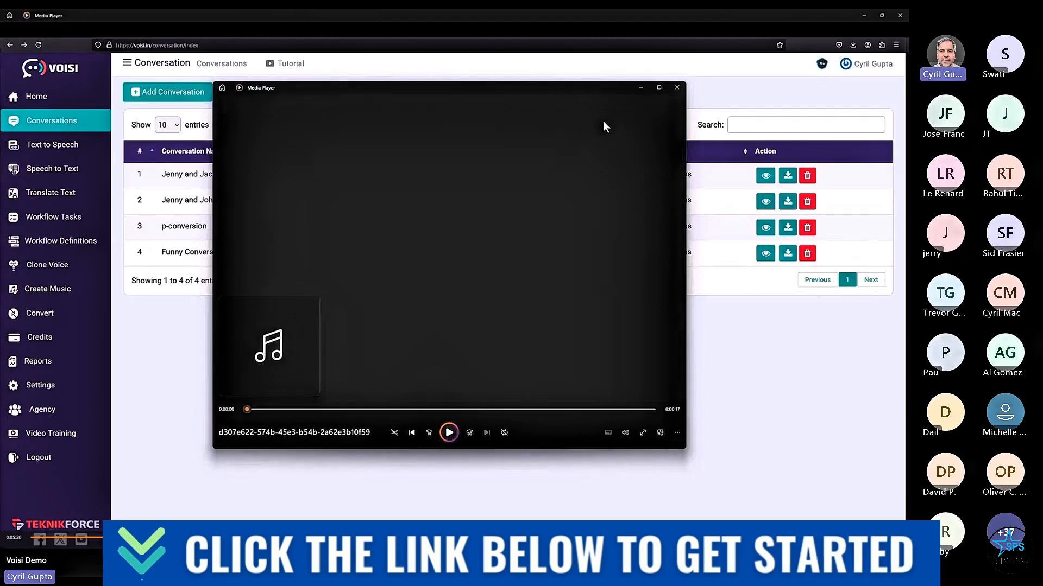
- Bring the live video call forward, then resume the Voisi demo playback
{"action": "key", "text": "alt+Tab"}
{"action": "key", "text": "alt+Tab"}
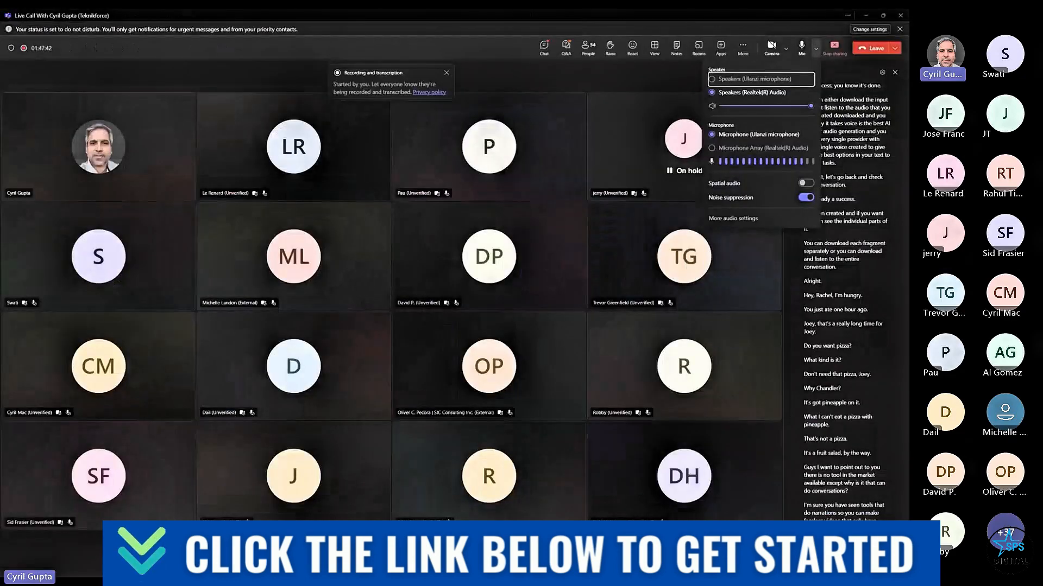
{"action": "key", "text": "alt+Tab"}
{"action": "key", "text": "alt+Tab"}
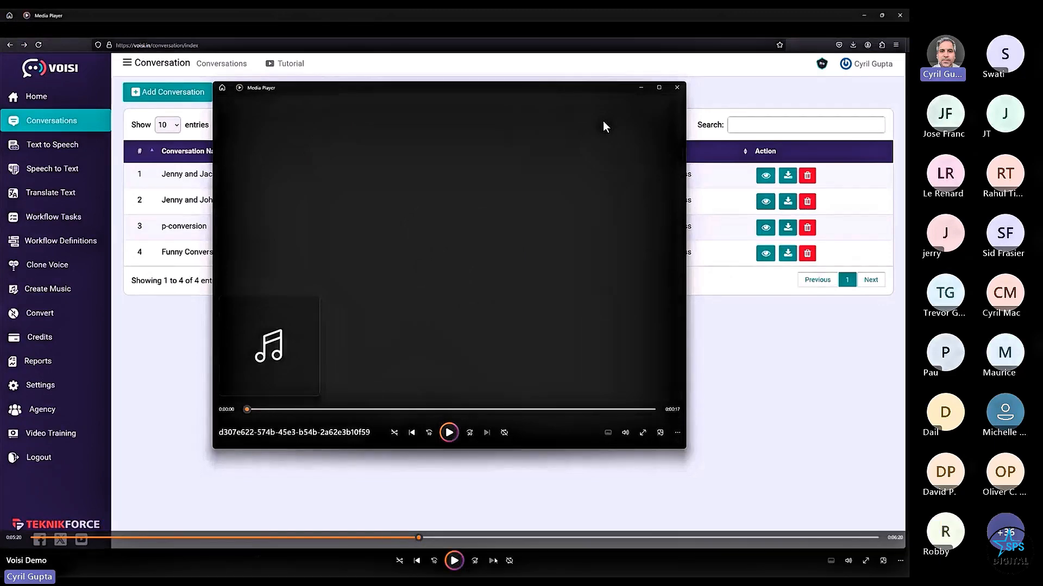
{"action": "left_click", "coordinate": [462, 562]}
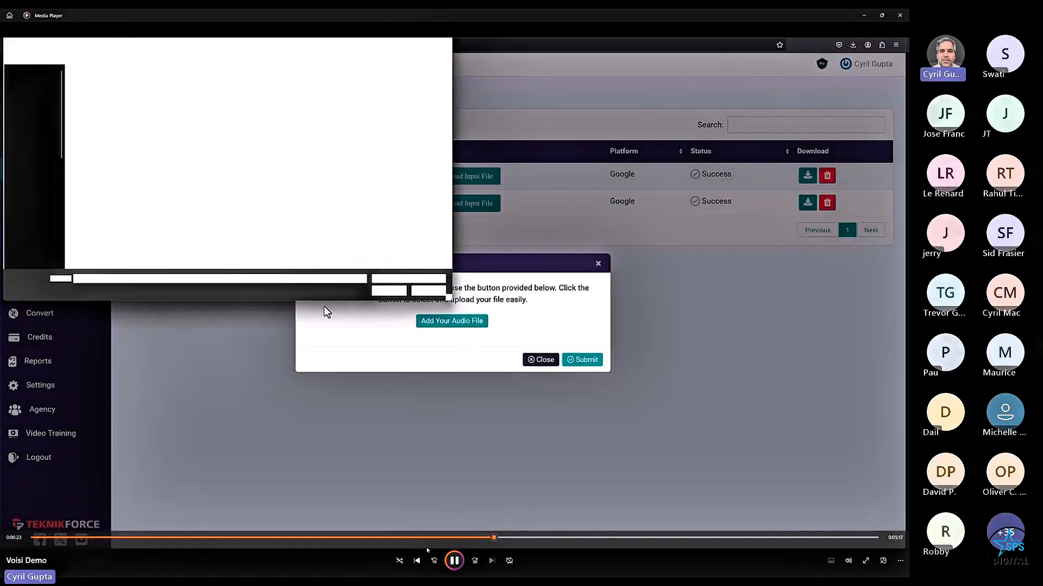
- Pause the Voisi demo recording, then resume it after the audiosample.mp3 upload
{"action": "left_click", "coordinate": [454, 561]}
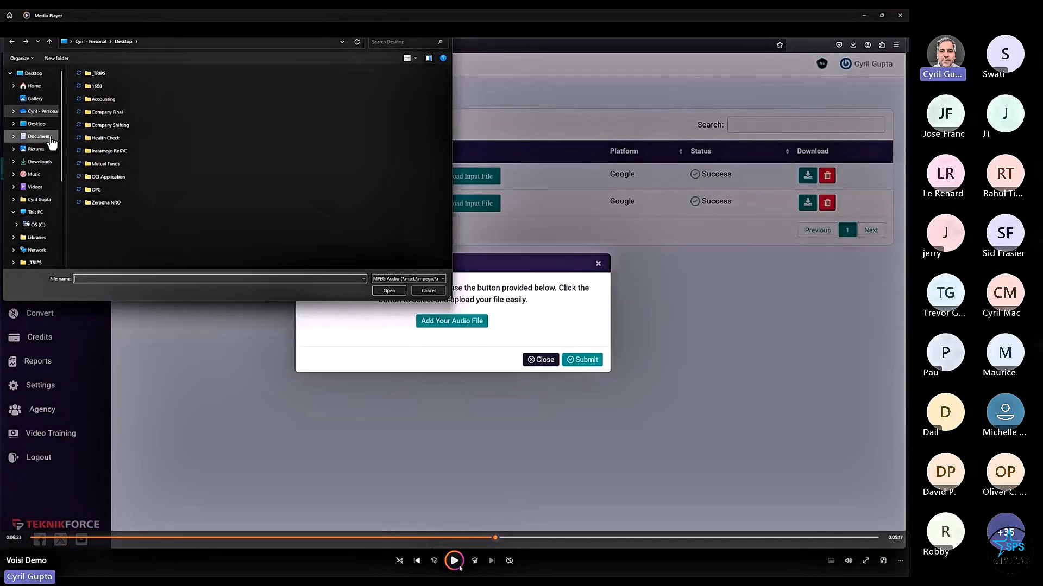
{"action": "left_click", "coordinate": [454, 561]}
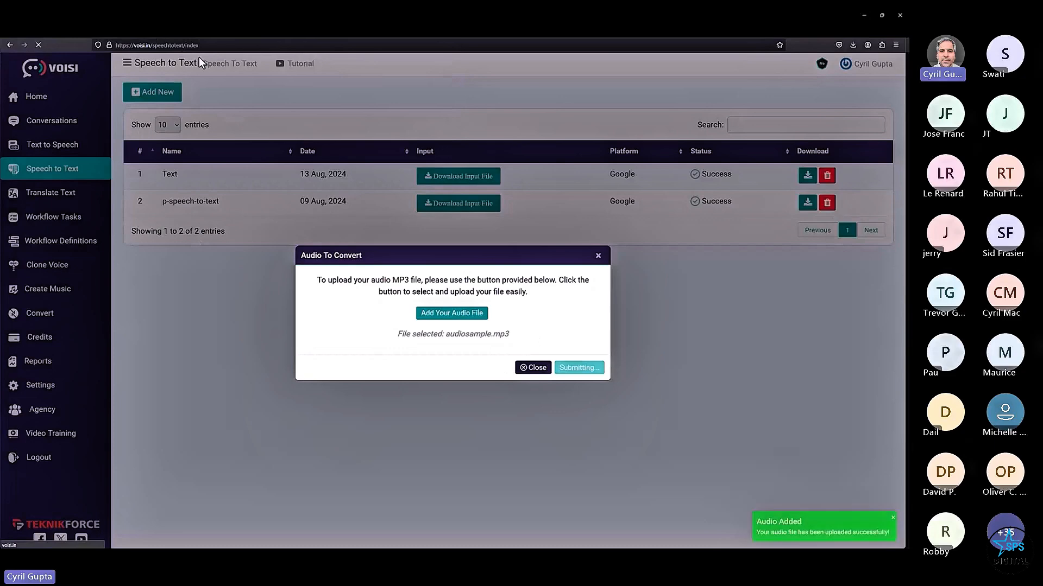
- Highlight the My test 02 entry, then show the Teams call with its audio device list closed
{"action": "left_click_drag", "start_coordinate": [162, 174], "coordinate": [216, 171]}
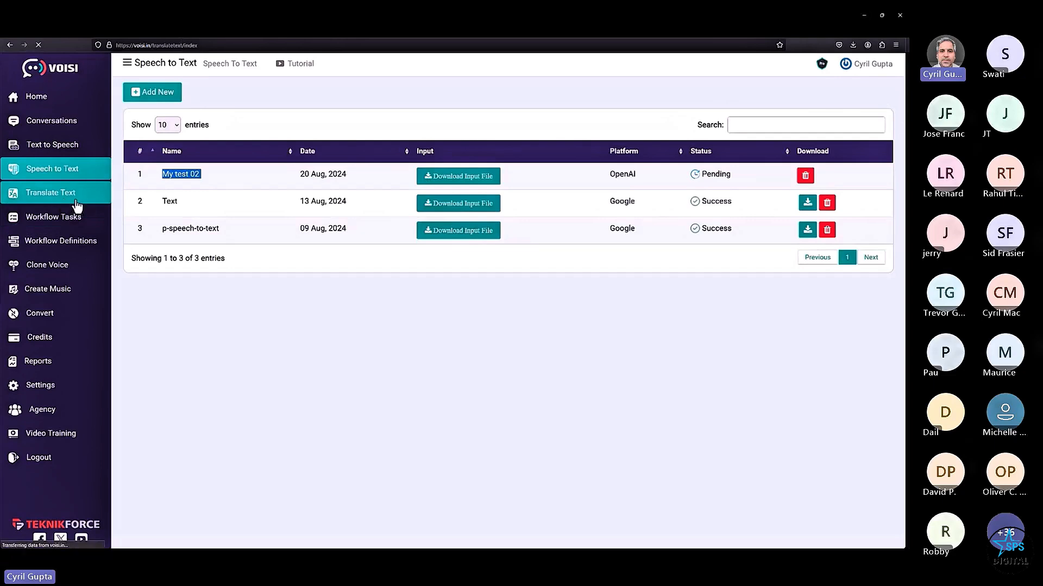
{"action": "key", "text": "alt+Tab"}
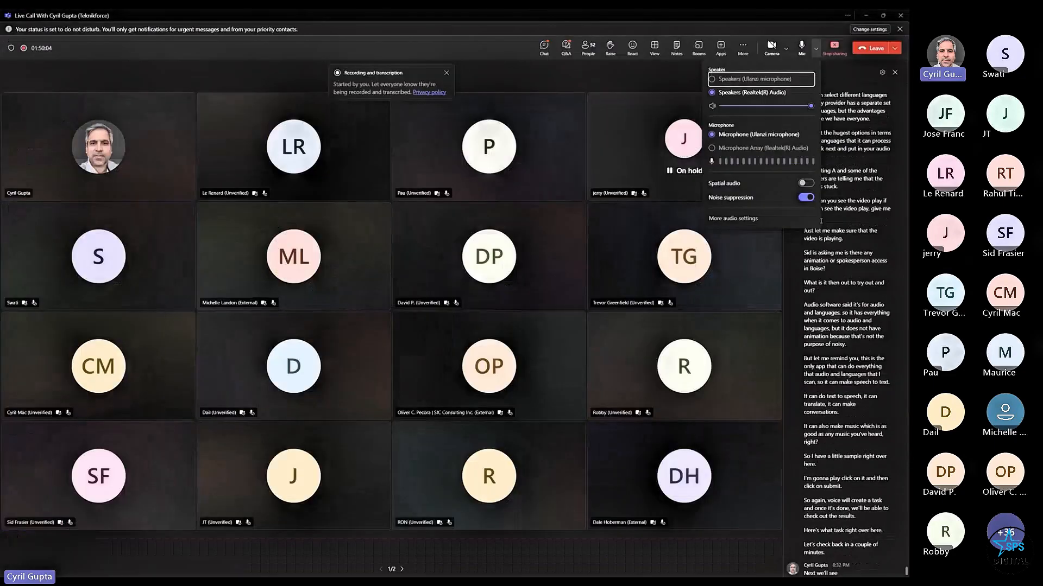
{"action": "left_click", "coordinate": [781, 287]}
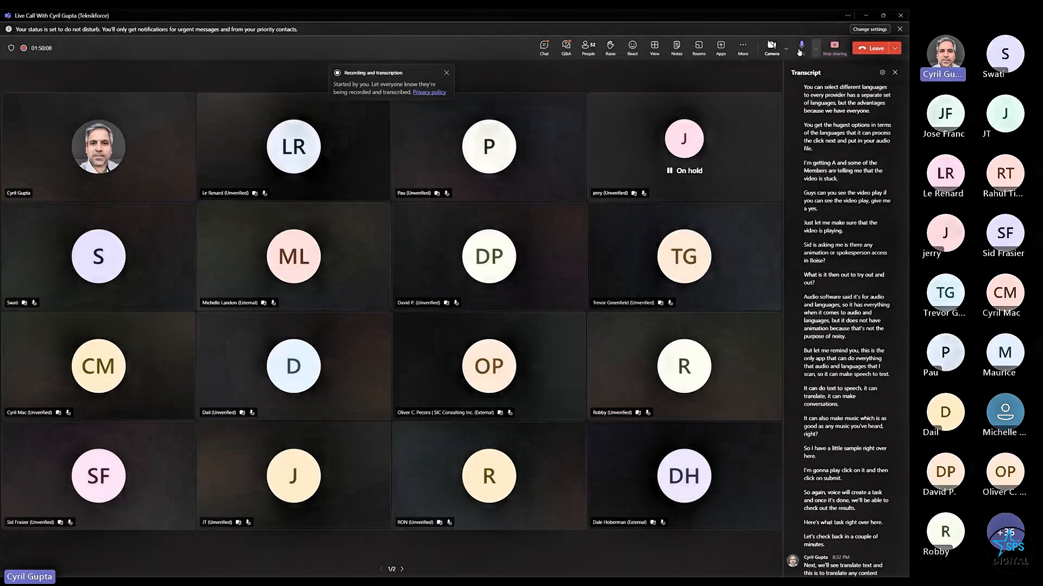
- Back in the Voisi demo, submit the sentence for translation into Hindi
{"action": "key", "text": "alt+Tab"}
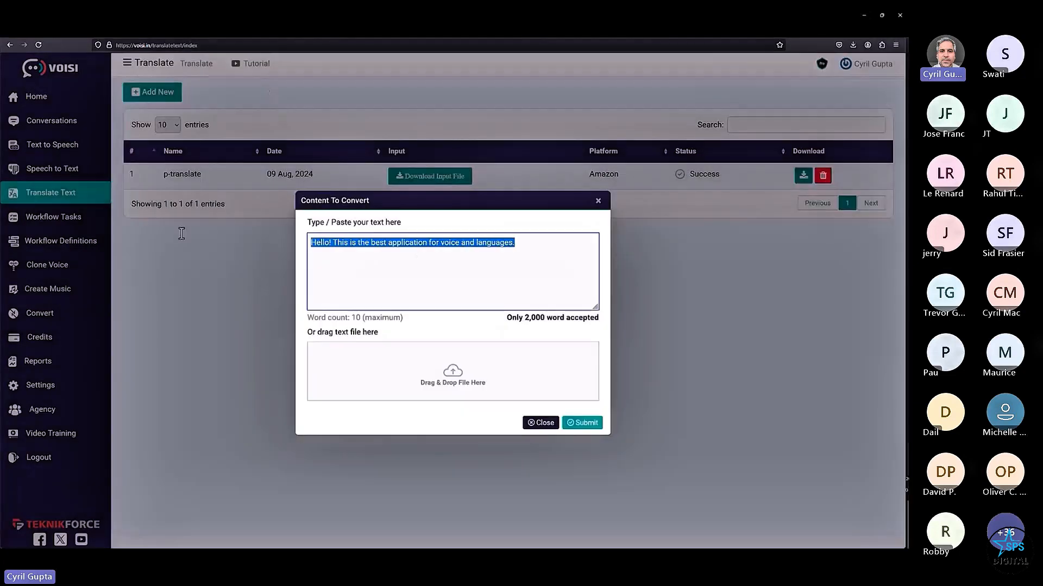
{"action": "left_click_drag", "start_coordinate": [506, 318], "coordinate": [549, 318]}
{"action": "left_click", "coordinate": [528, 327]}
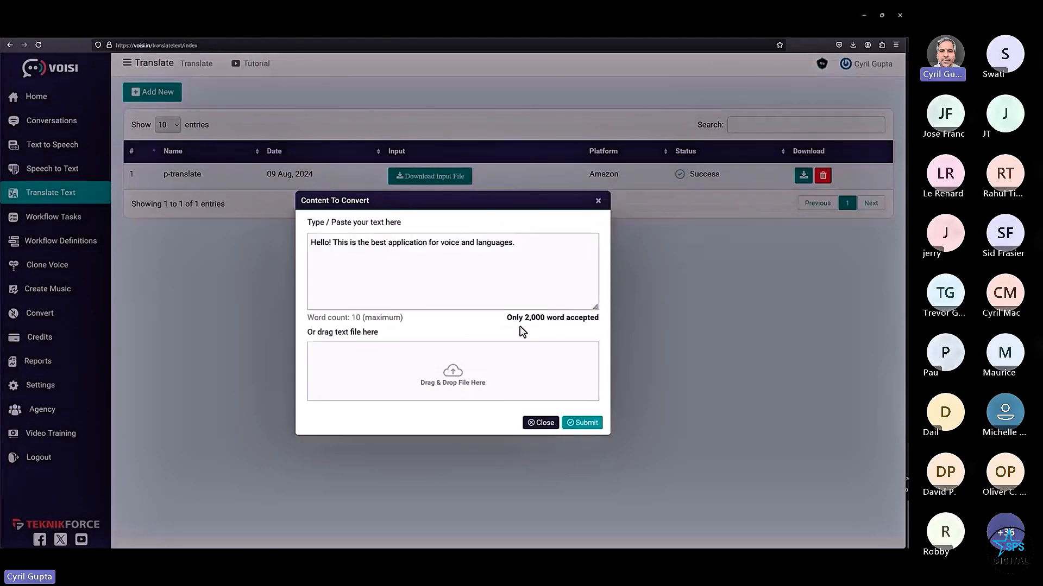
{"action": "left_click", "coordinate": [589, 429]}
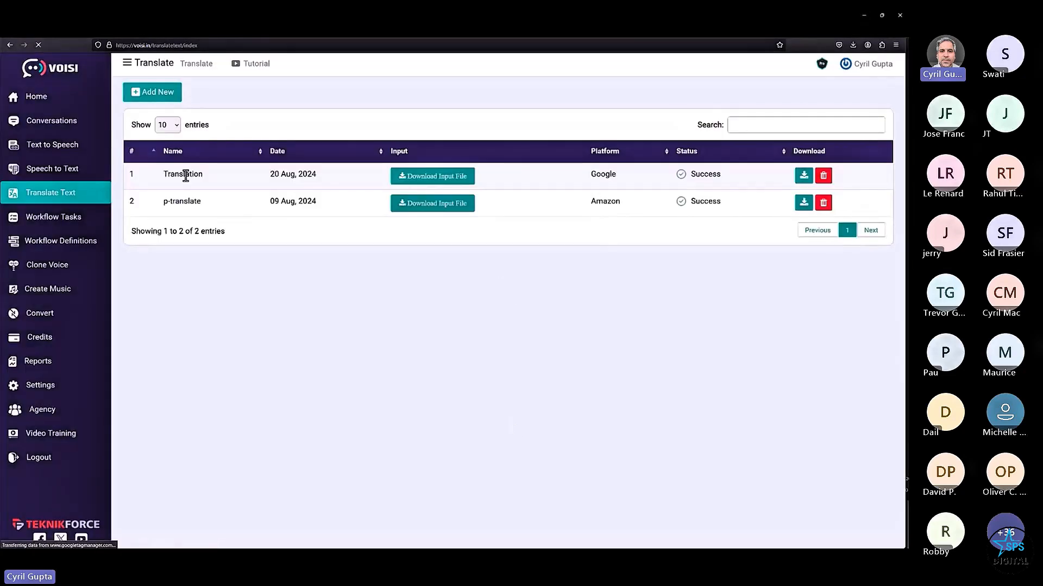
- Download the Hindi translation result, view it in Notepad, then go to Speech to Text
{"action": "left_click_drag", "start_coordinate": [184, 174], "coordinate": [340, 180]}
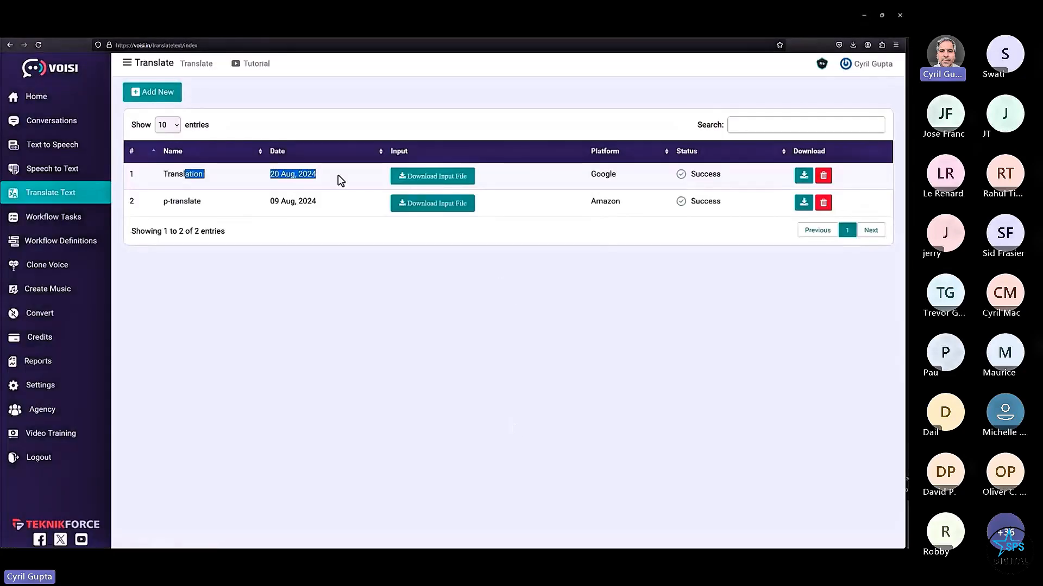
{"action": "left_click", "coordinate": [803, 176]}
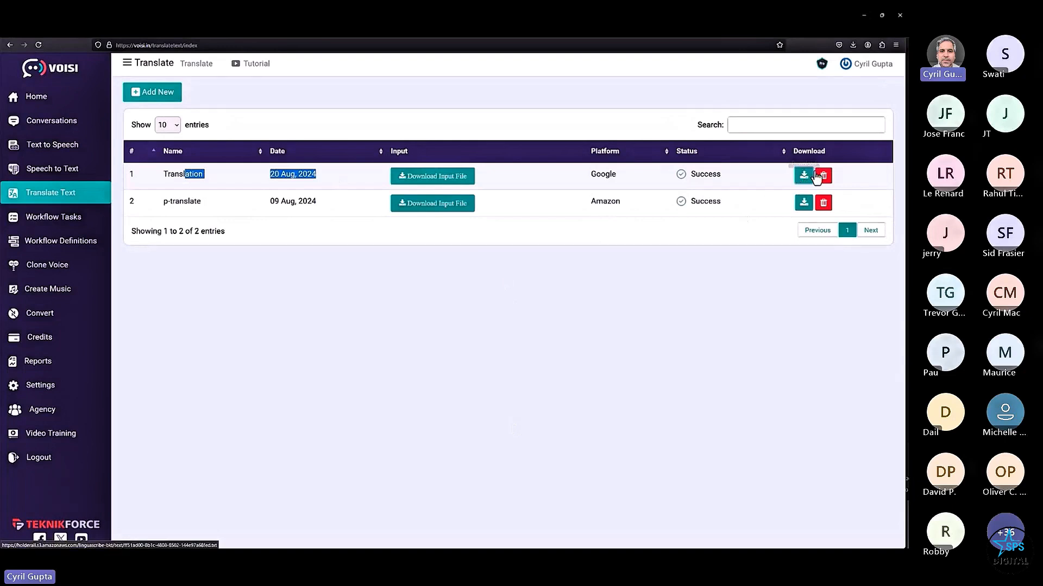
{"action": "left_click", "coordinate": [830, 62]}
{"action": "key", "text": "ctrl+a"}
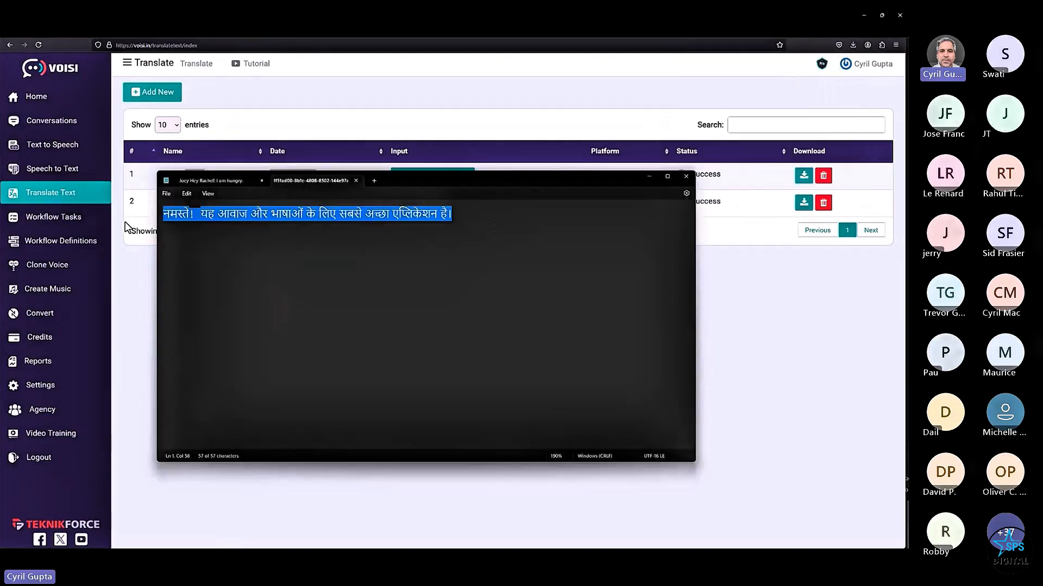
{"action": "left_click", "coordinate": [281, 256]}
{"action": "left_click", "coordinate": [54, 171]}
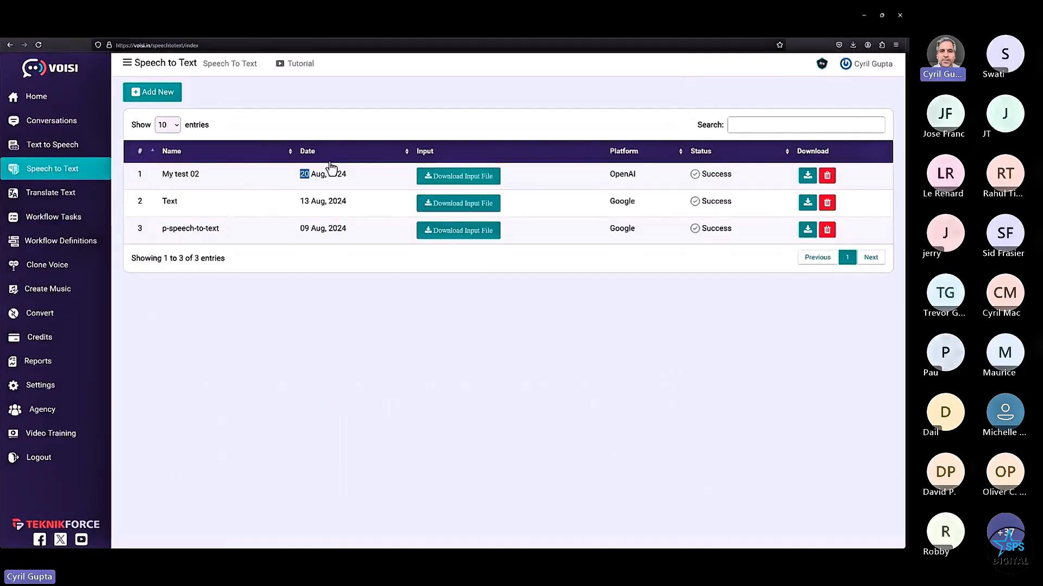
- Download the My test 02 transcript and open the .txt file in Notepad
{"action": "left_click", "coordinate": [809, 177]}
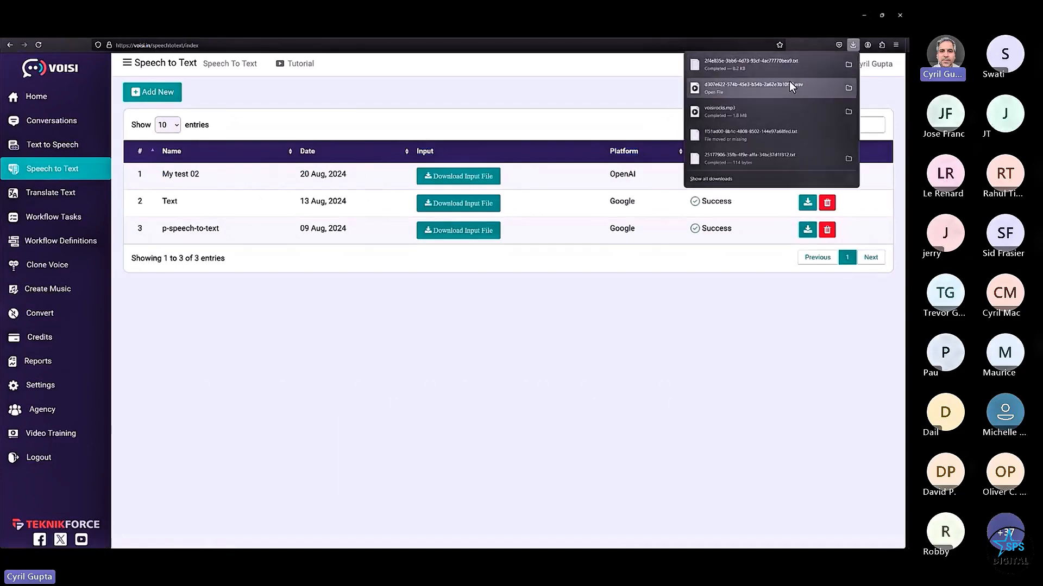
{"action": "left_click", "coordinate": [817, 64]}
{"action": "scroll", "coordinate": [258, 298], "scroll_direction": "down", "scroll_amount": 1}
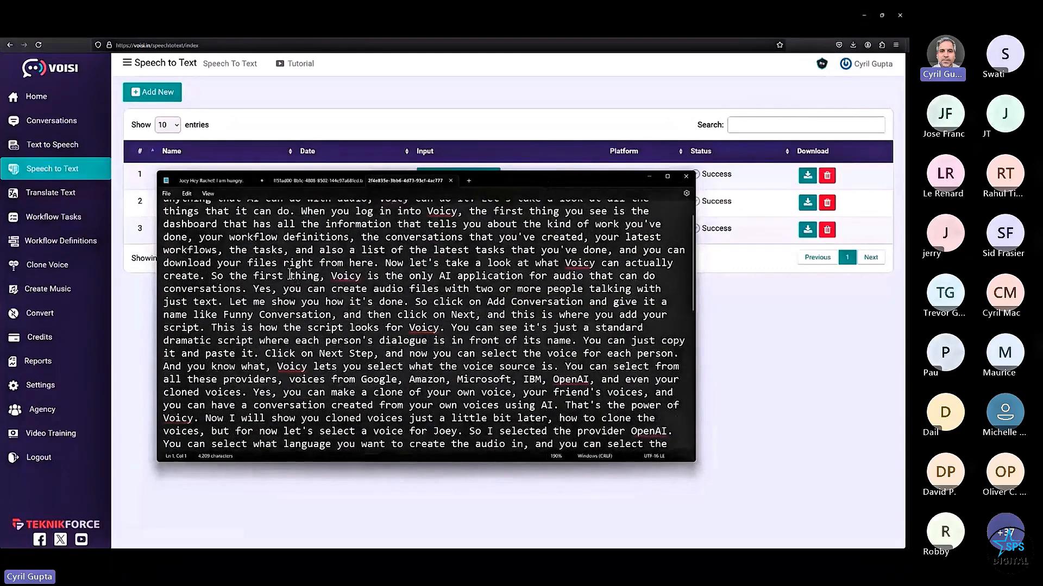
{"action": "scroll", "coordinate": [326, 245], "scroll_direction": "up", "scroll_amount": 1}
- Highlight passages while reviewing the transcript, then close Notepad
{"action": "left_click_drag", "start_coordinate": [253, 213], "coordinate": [478, 380]}
{"action": "left_click", "coordinate": [268, 214]}
{"action": "left_click", "coordinate": [339, 231]}
{"action": "left_click", "coordinate": [484, 317]}
{"action": "scroll", "coordinate": [473, 321], "scroll_direction": "down", "scroll_amount": 4}
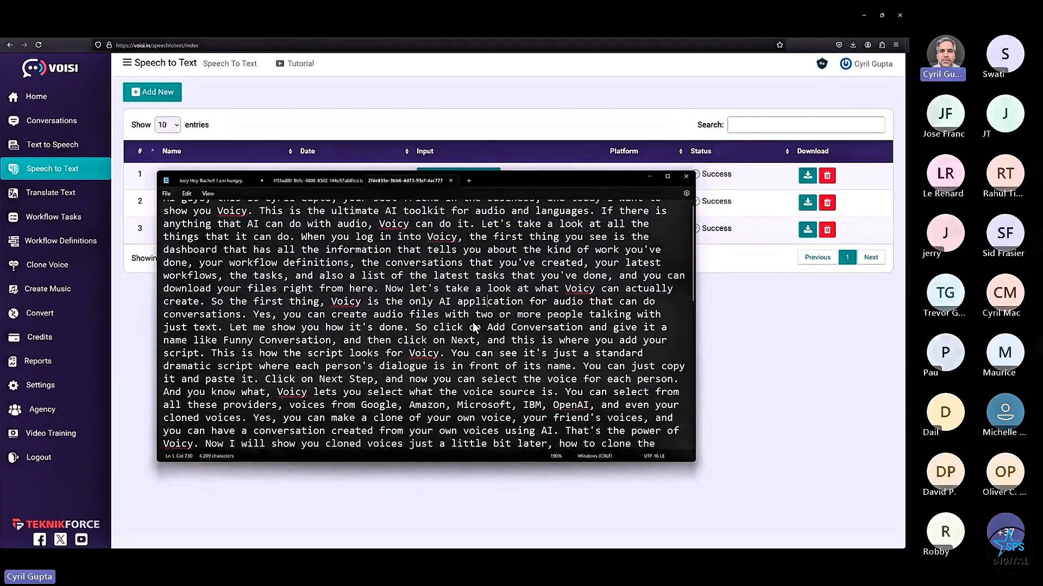
{"action": "scroll", "coordinate": [379, 316], "scroll_direction": "down", "scroll_amount": 5}
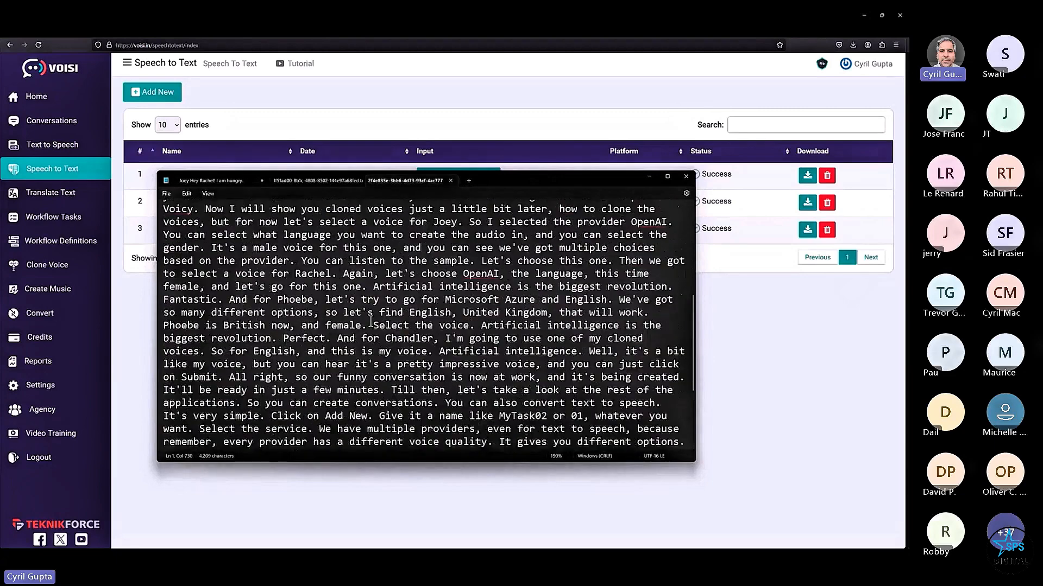
{"action": "left_click_drag", "start_coordinate": [397, 266], "coordinate": [452, 266]}
{"action": "left_click", "coordinate": [452, 266]}
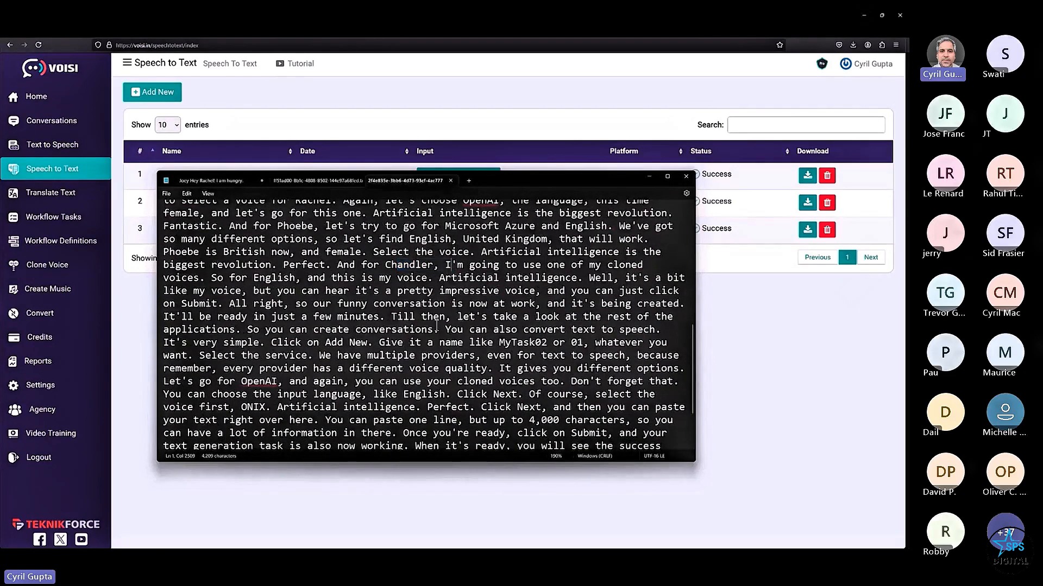
{"action": "left_click", "coordinate": [649, 176]}
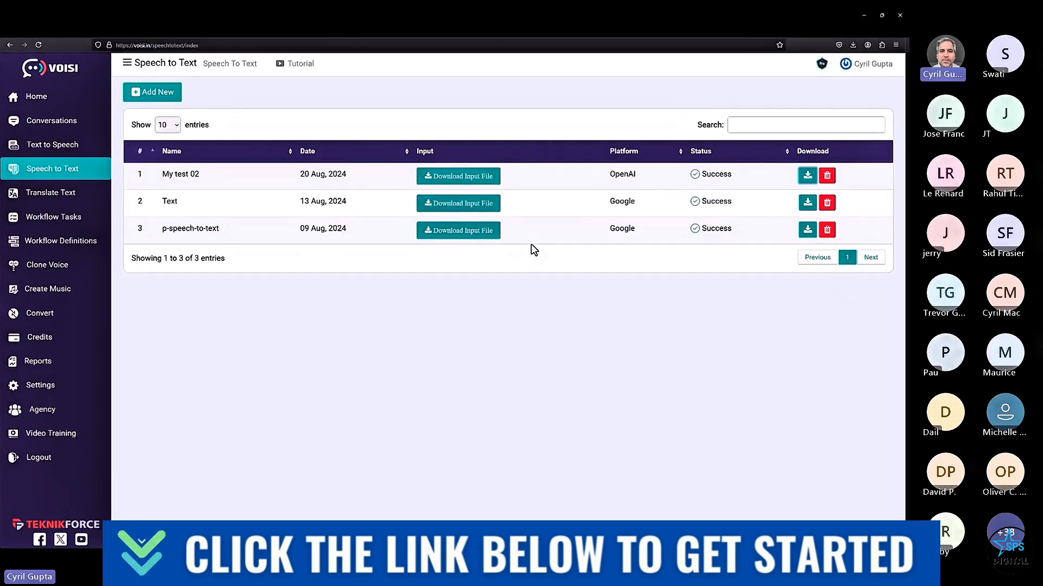
- Clone a new voice titled 'Cyrils Voice' from the sample file audiosample.mp3
{"action": "left_click", "coordinate": [701, 30]}
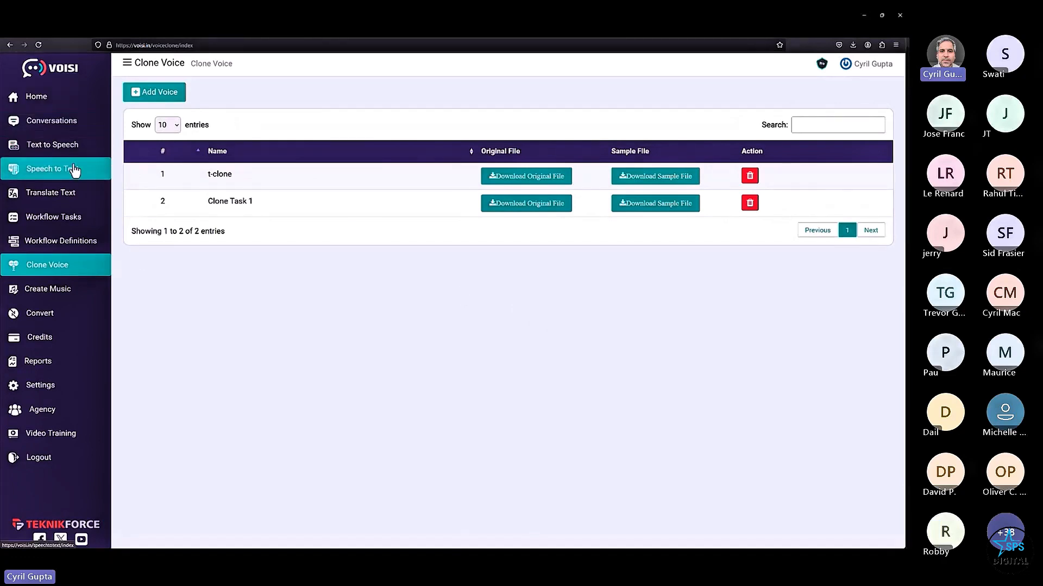
{"action": "left_click", "coordinate": [179, 98]}
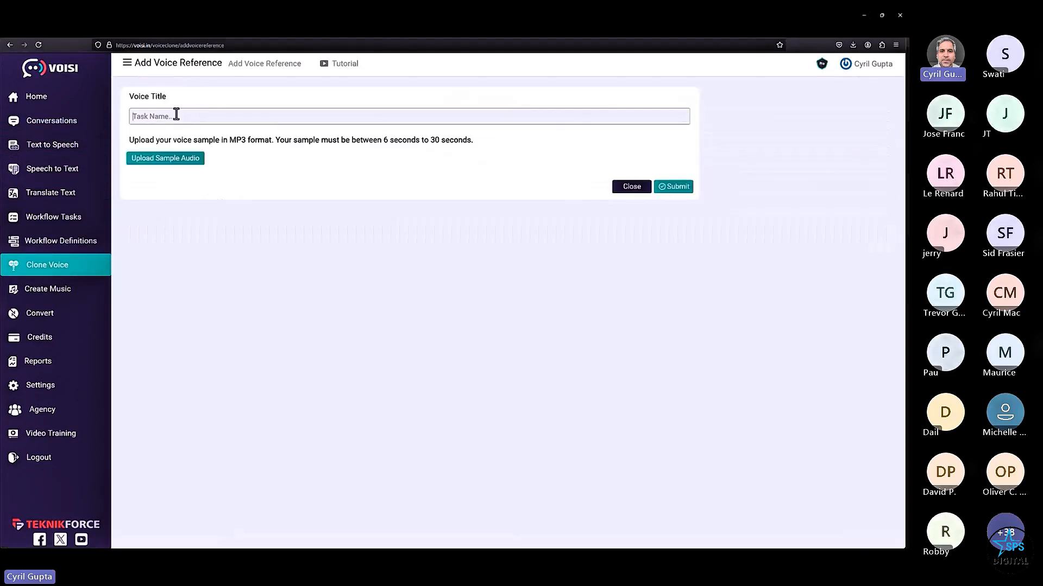
{"action": "type", "text": "Cyrils Voice"}
{"action": "left_click", "coordinate": [163, 159]}
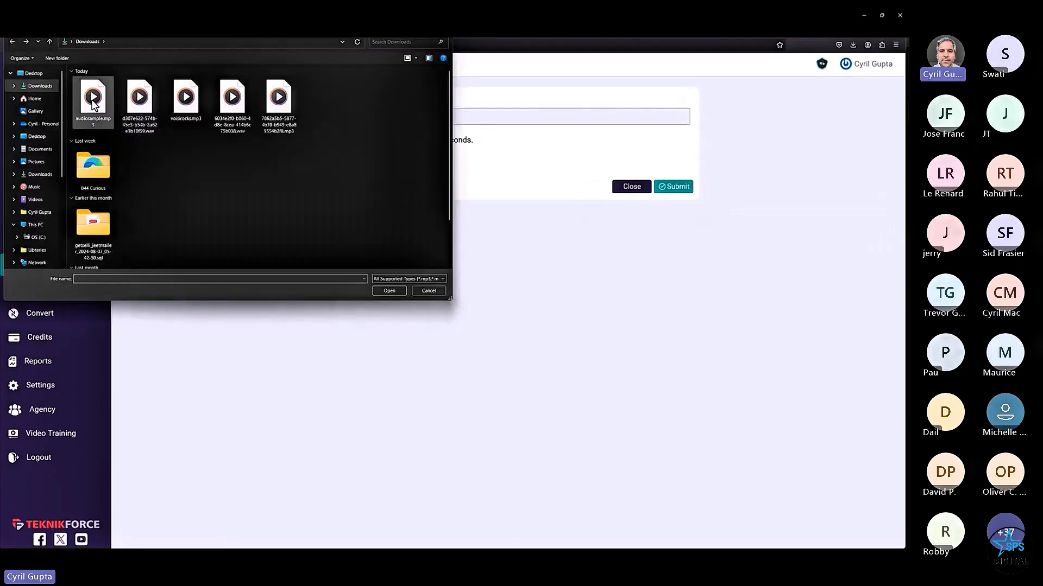
{"action": "left_click", "coordinate": [94, 103]}
{"action": "double_click", "coordinate": [93, 101]}
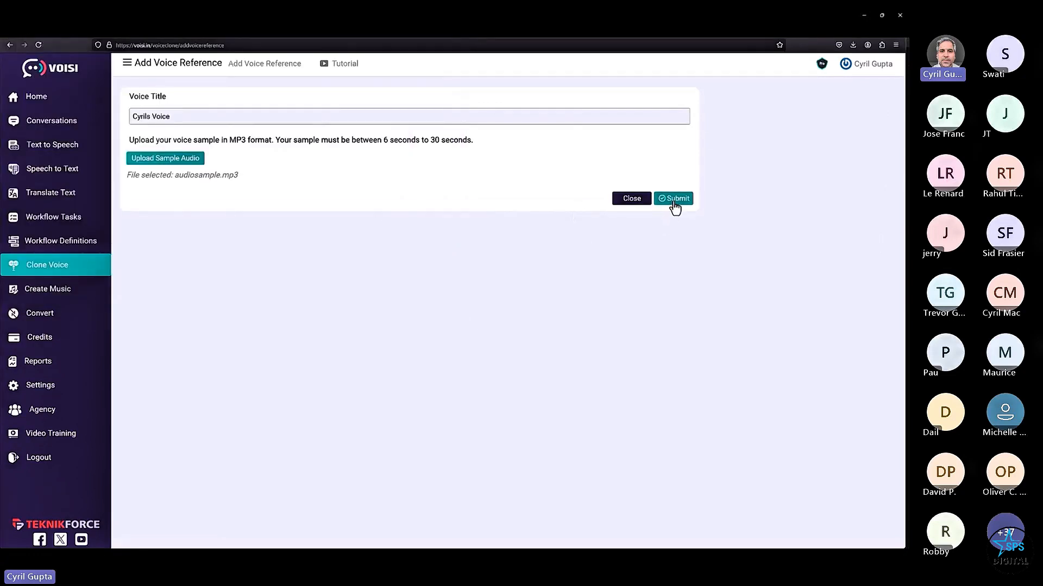
{"action": "left_click", "coordinate": [672, 201]}
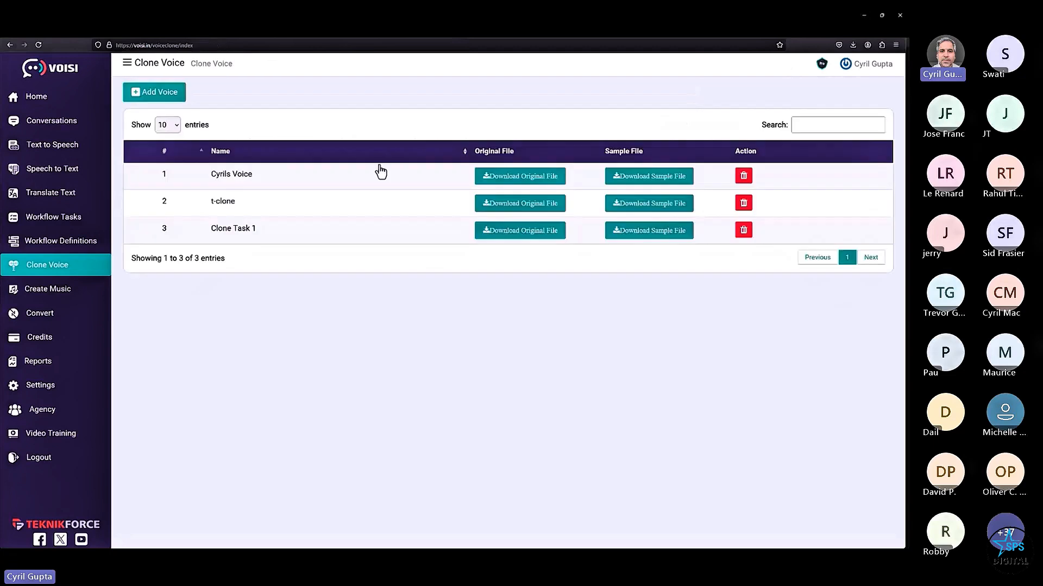
- Download Cyrils Voice's sample .wav, play it in Media Player, then close the player
{"action": "left_click", "coordinate": [630, 184]}
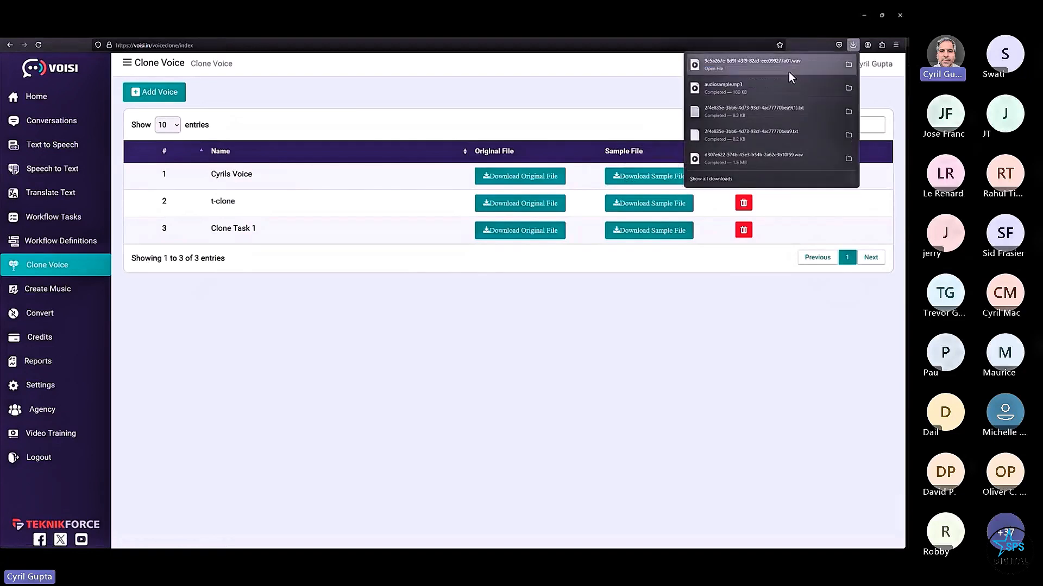
{"action": "left_click", "coordinate": [788, 71]}
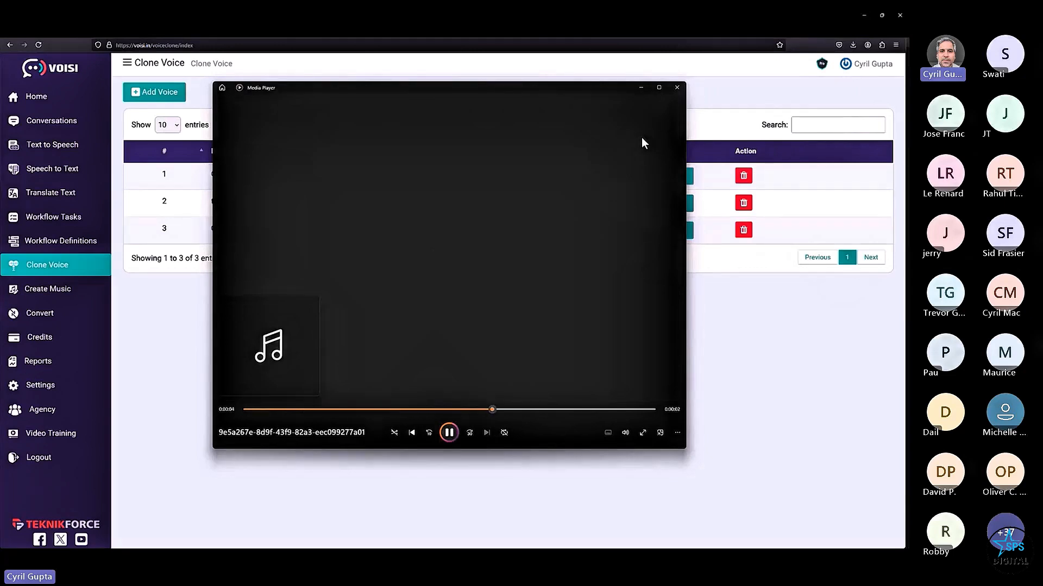
{"action": "left_click", "coordinate": [677, 88]}
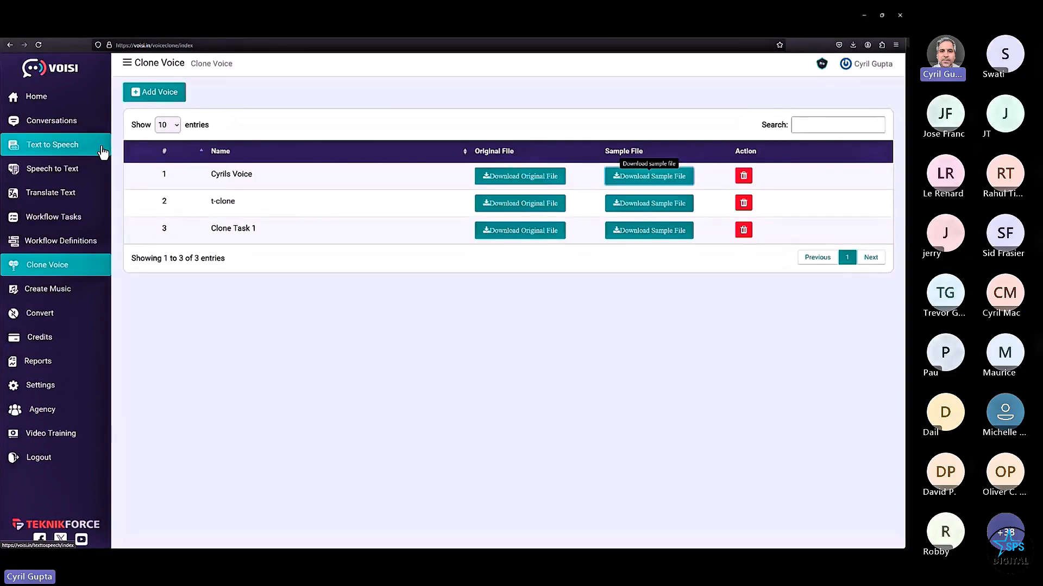
- Paste the copied song lyrics into a new music creation form
{"action": "left_click", "coordinate": [48, 289]}
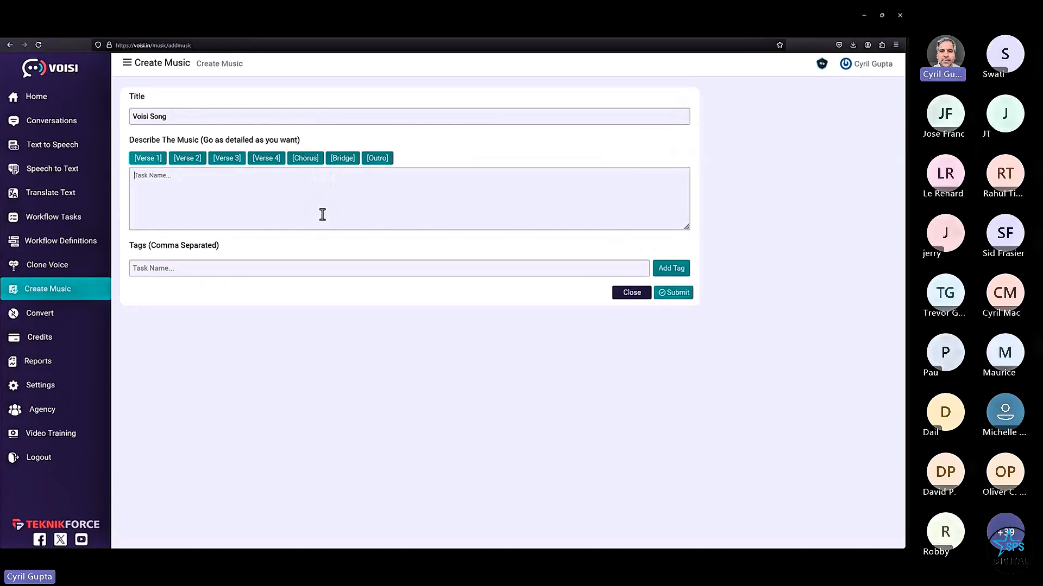
{"action": "key", "text": "ctrl+v"}
{"action": "scroll", "coordinate": [304, 209], "scroll_direction": "up", "scroll_amount": 5}
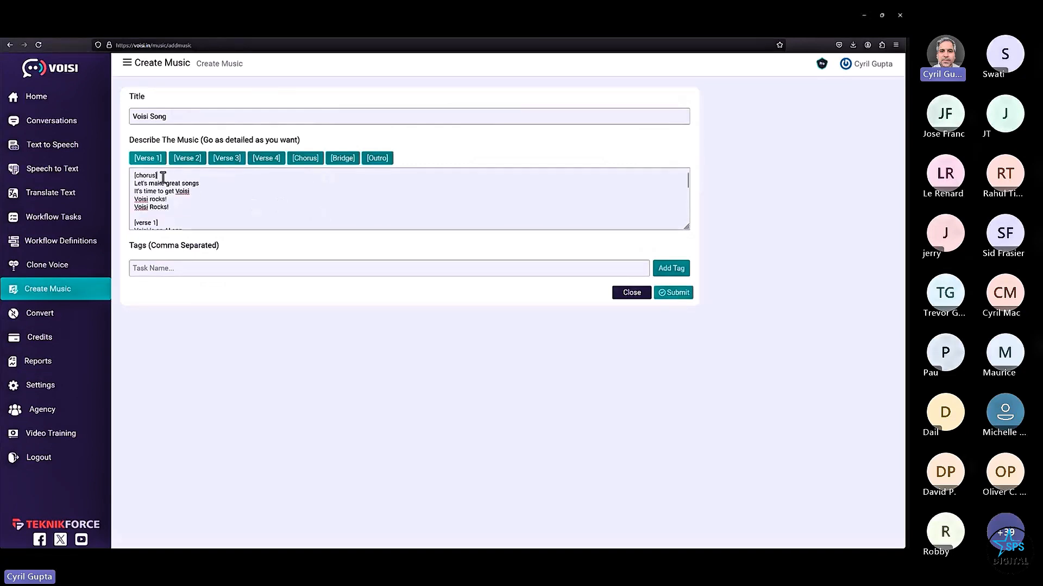
{"action": "left_click_drag", "start_coordinate": [159, 175], "coordinate": [130, 176]}
{"action": "scroll", "coordinate": [187, 190], "scroll_direction": "down", "scroll_amount": 5}
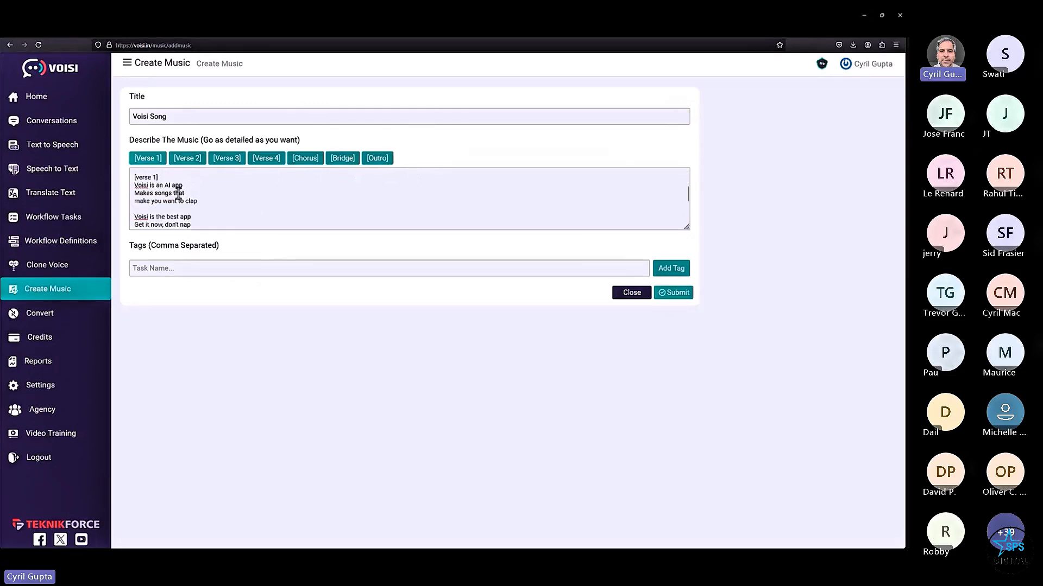
- Tag the song 'Pop' and submit it for music generation
{"action": "left_click", "coordinate": [162, 263]}
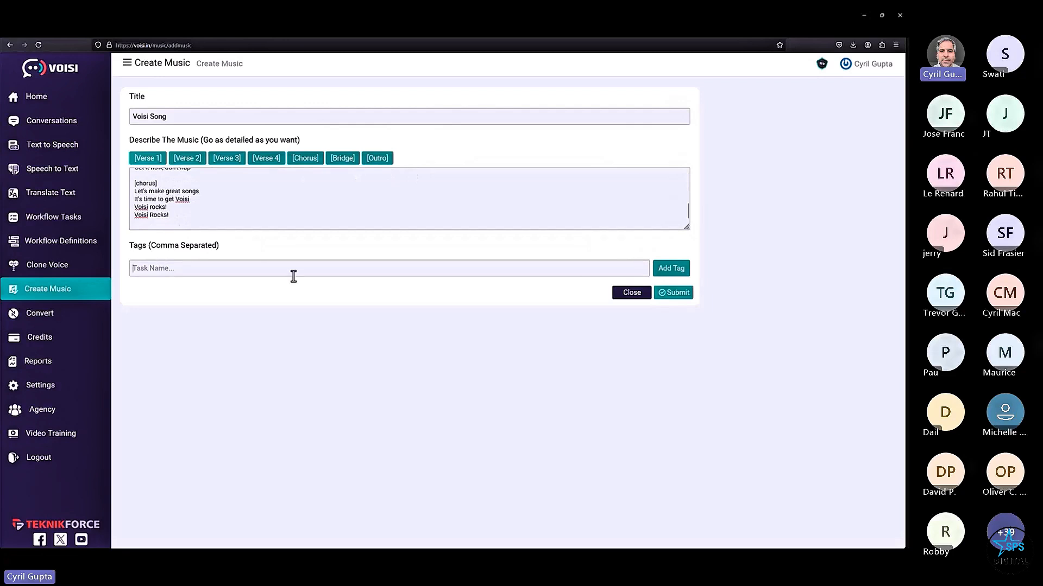
{"action": "type", "text": "Pop"}
{"action": "left_click", "coordinate": [419, 308]}
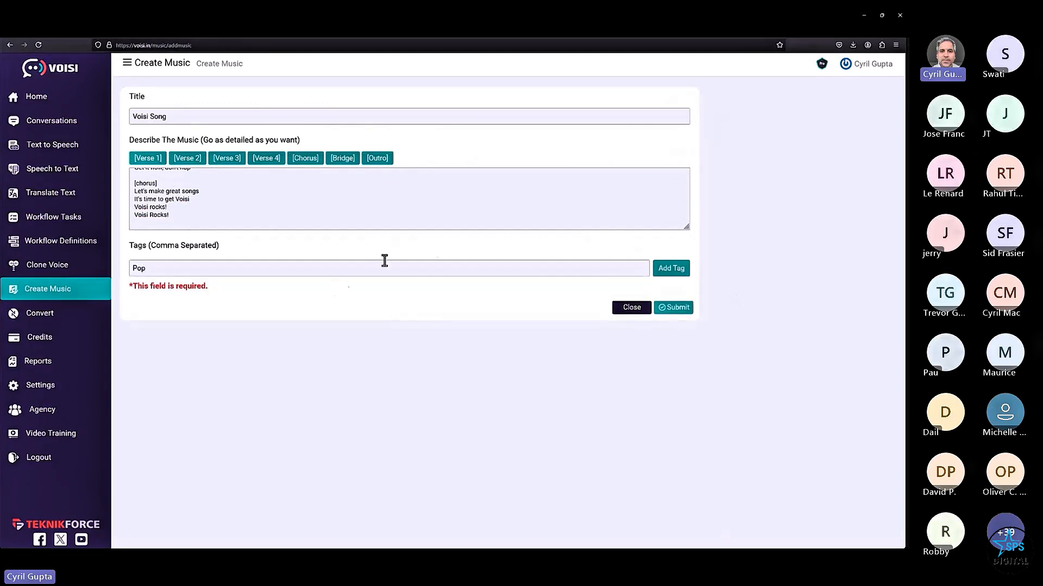
{"action": "left_click", "coordinate": [663, 269]}
{"action": "left_click", "coordinate": [196, 279]}
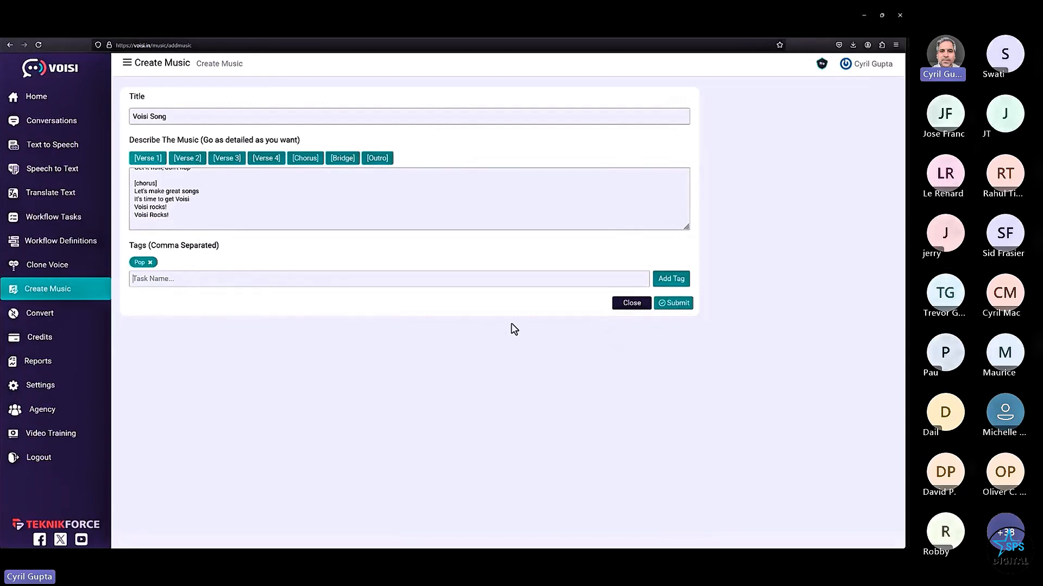
{"action": "left_click", "coordinate": [680, 304]}
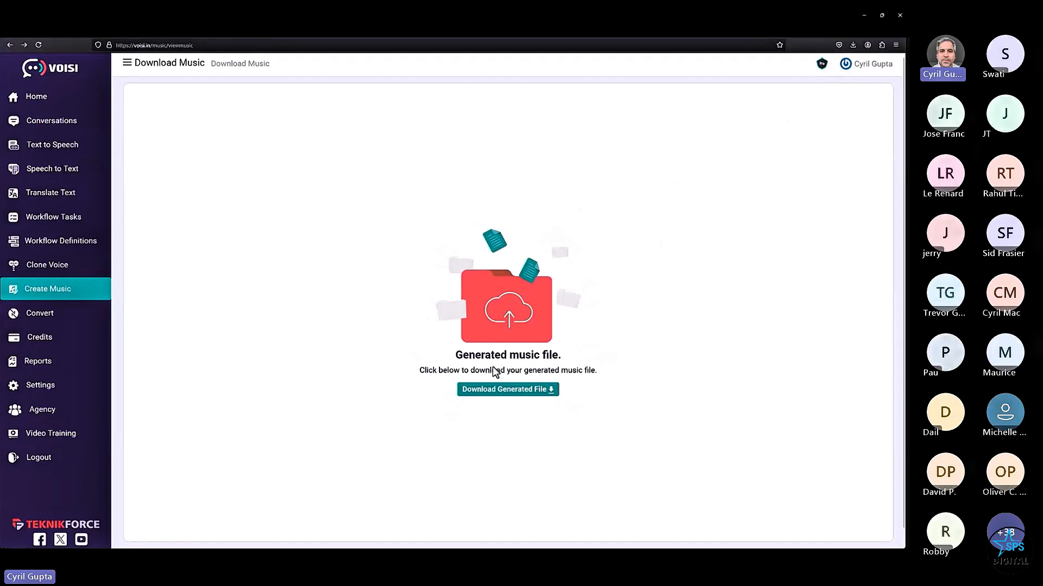
{"action": "left_click", "coordinate": [499, 394]}
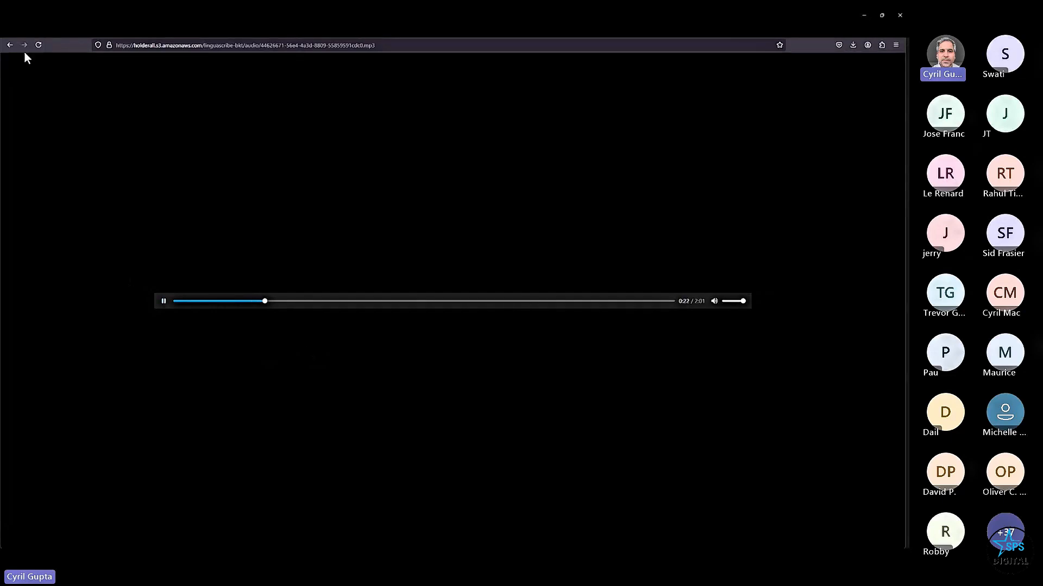
{"action": "left_click", "coordinate": [9, 45]}
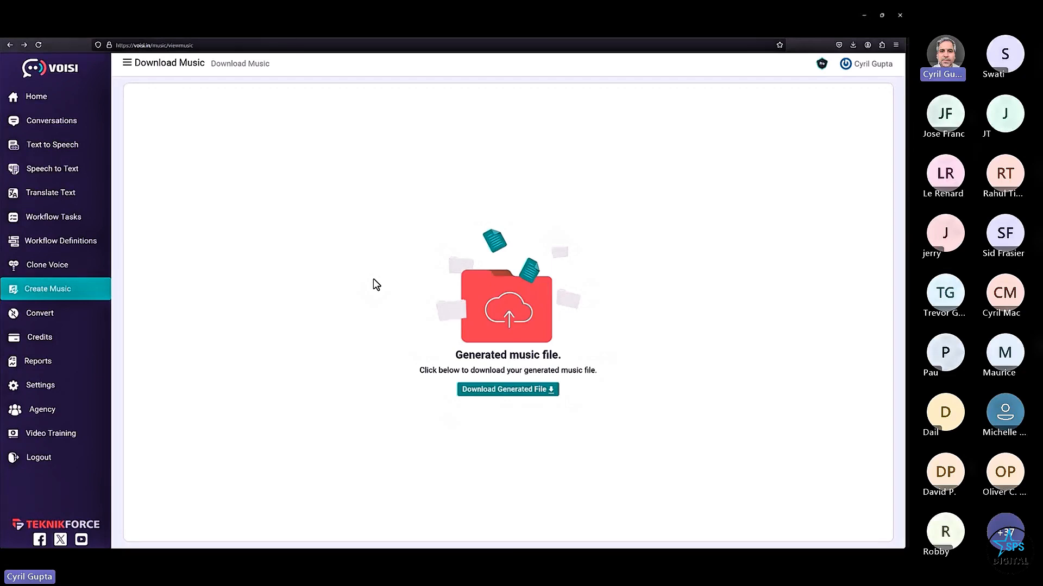
- Create a workflow definition named 'My Workflow' with an input type and open its task page
{"action": "left_click", "coordinate": [98, 243]}
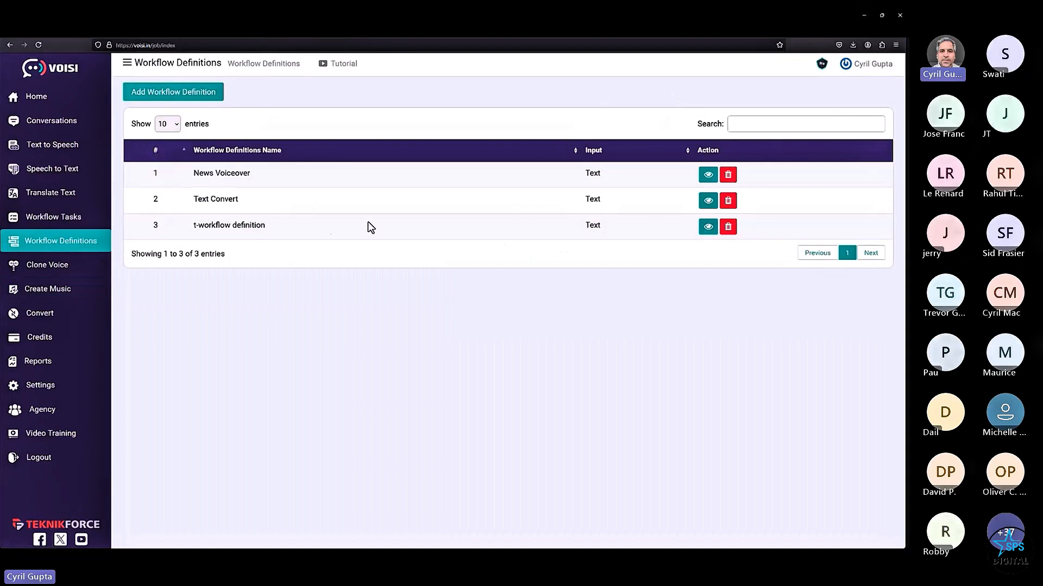
{"action": "left_click", "coordinate": [193, 95]}
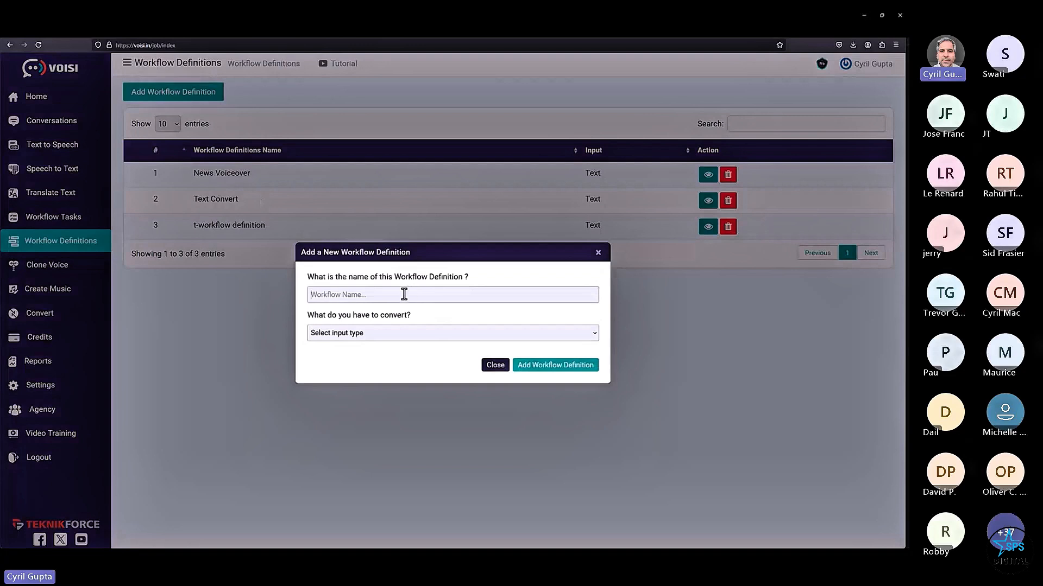
{"action": "type", "text": "My Work"}
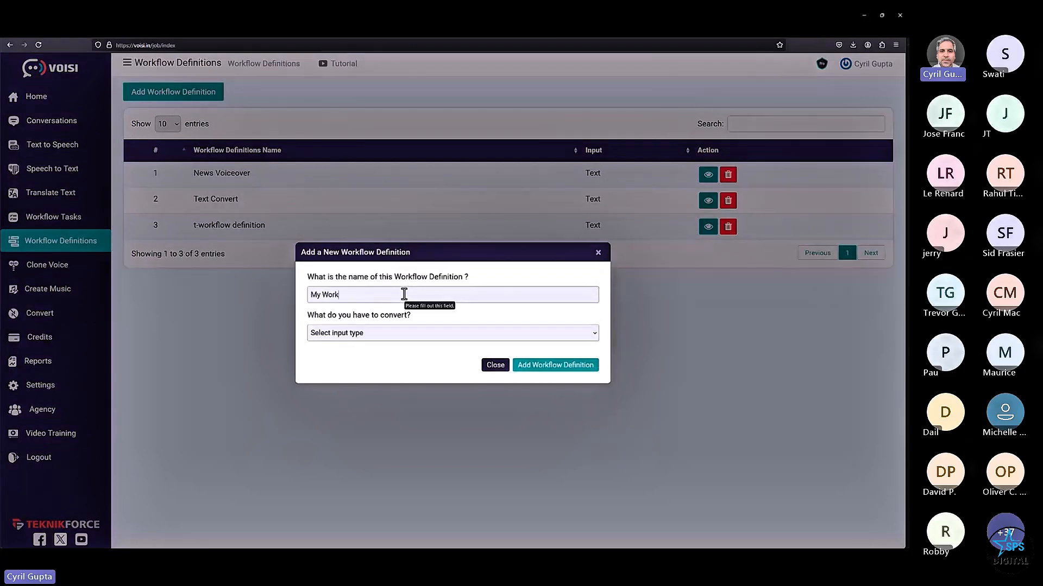
{"action": "type", "text": "flow"}
{"action": "left_click", "coordinate": [424, 333]}
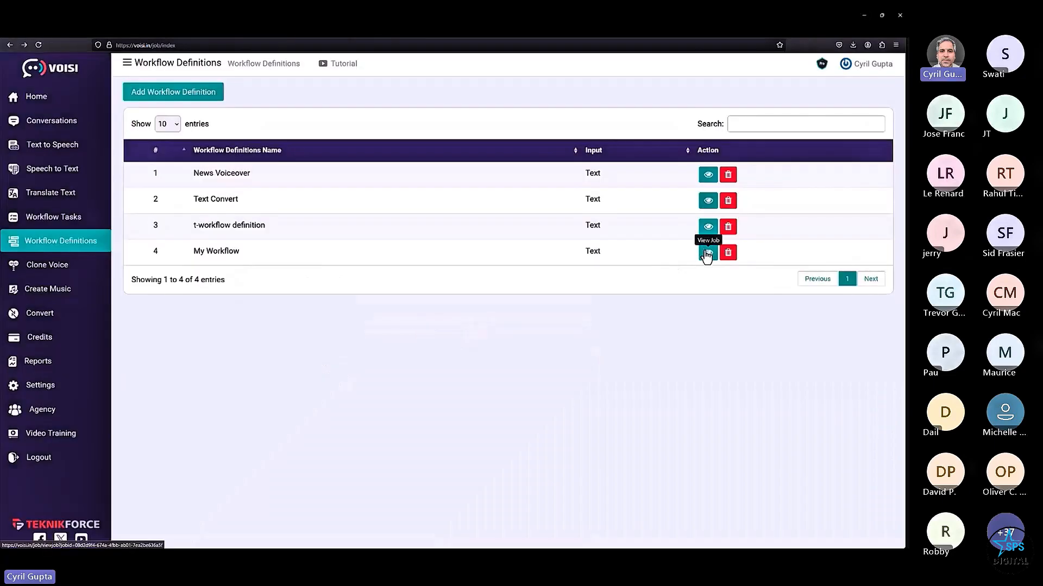
{"action": "left_click", "coordinate": [707, 251]}
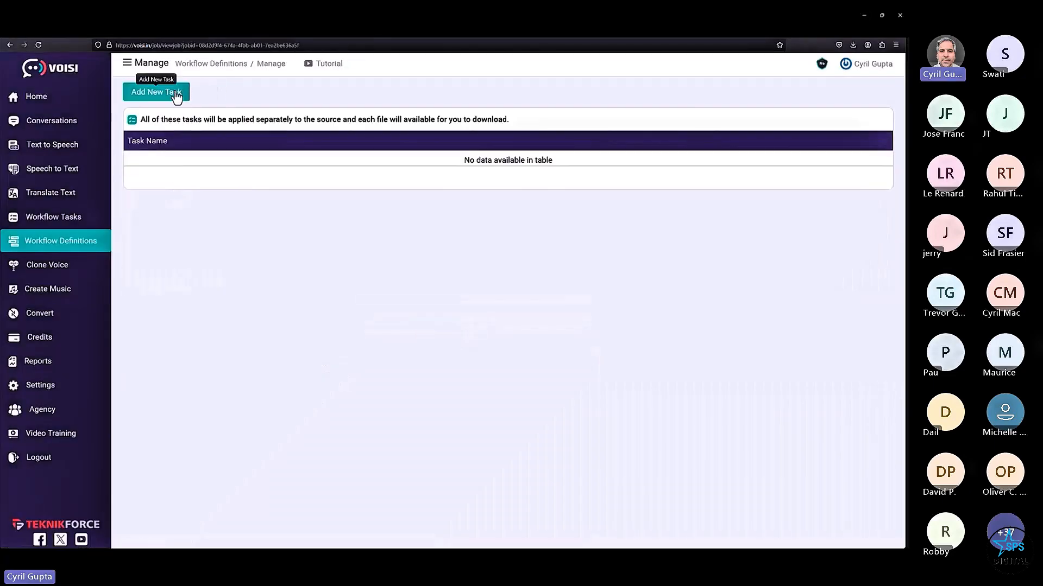
- Add a new task named 'Convert to Spanish' to My Workflow
{"action": "left_click", "coordinate": [173, 94]}
{"action": "type", "text": "Convert to Span"}
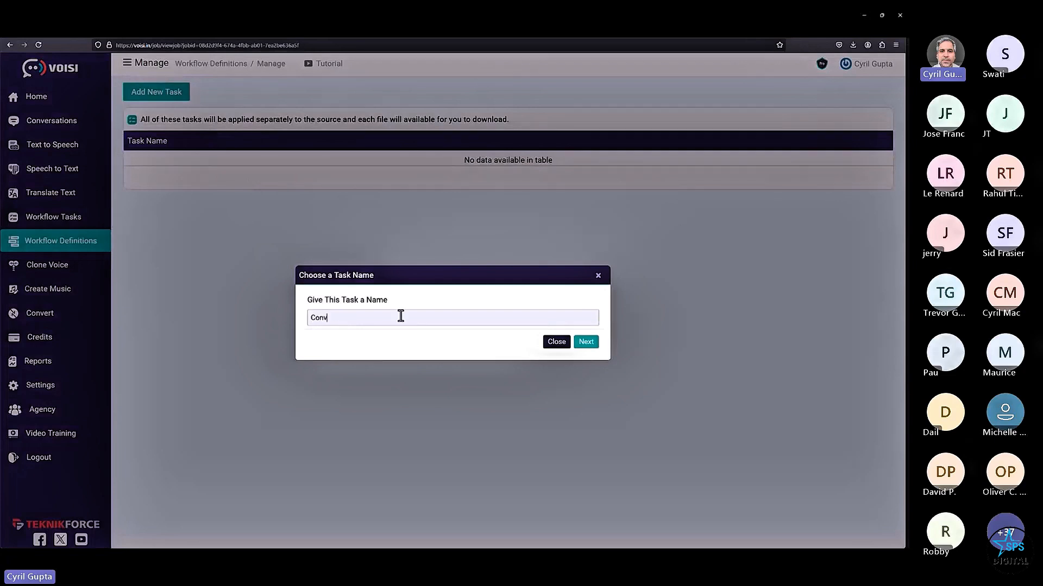
{"action": "type", "text": "ish"}
{"action": "left_click", "coordinate": [588, 344]}
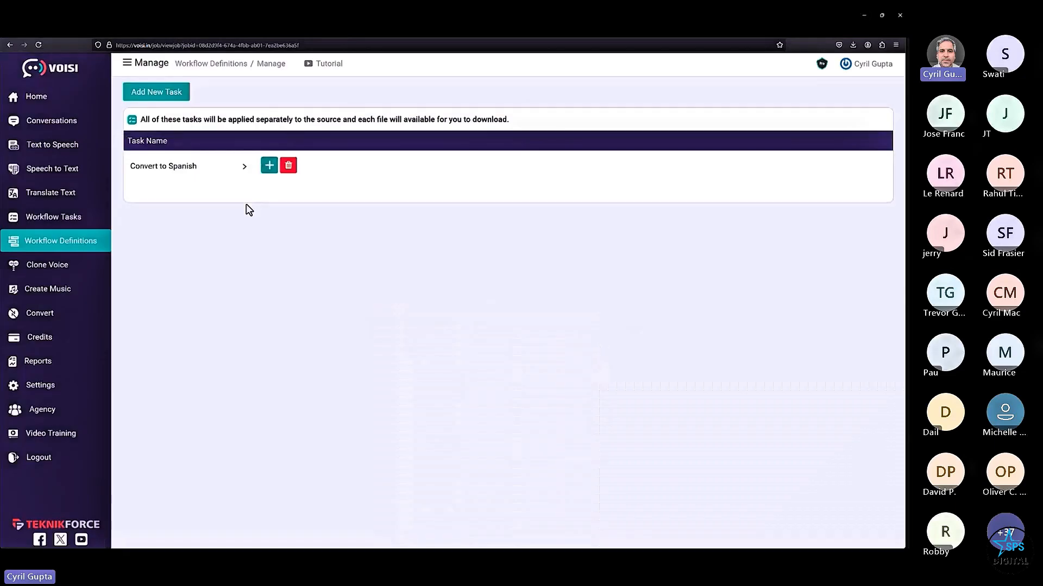
- Begin a Text To Speech action using Google for the task, then cancel the setup
{"action": "left_click", "coordinate": [269, 165]}
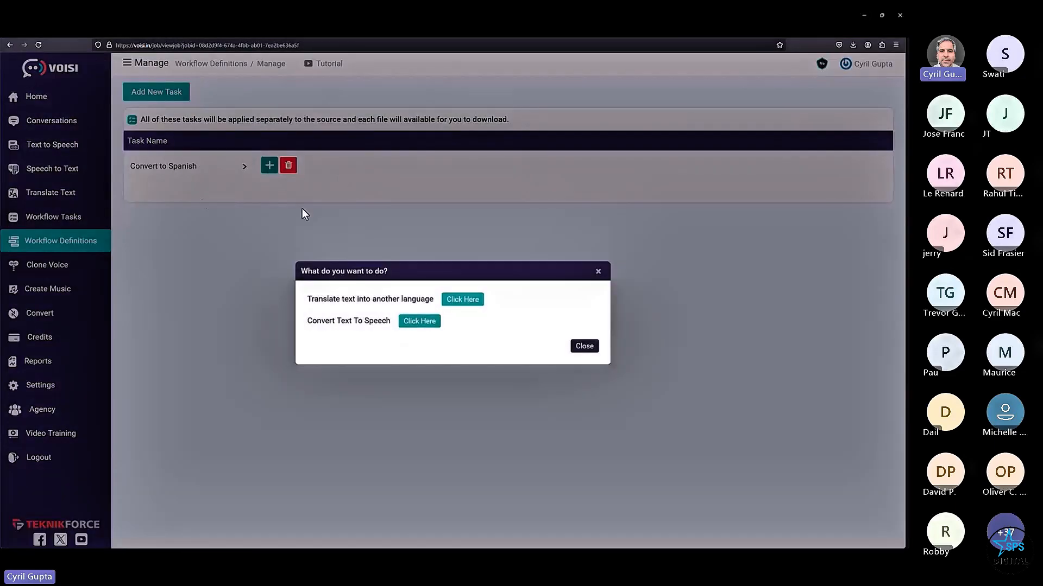
{"action": "left_click", "coordinate": [424, 324]}
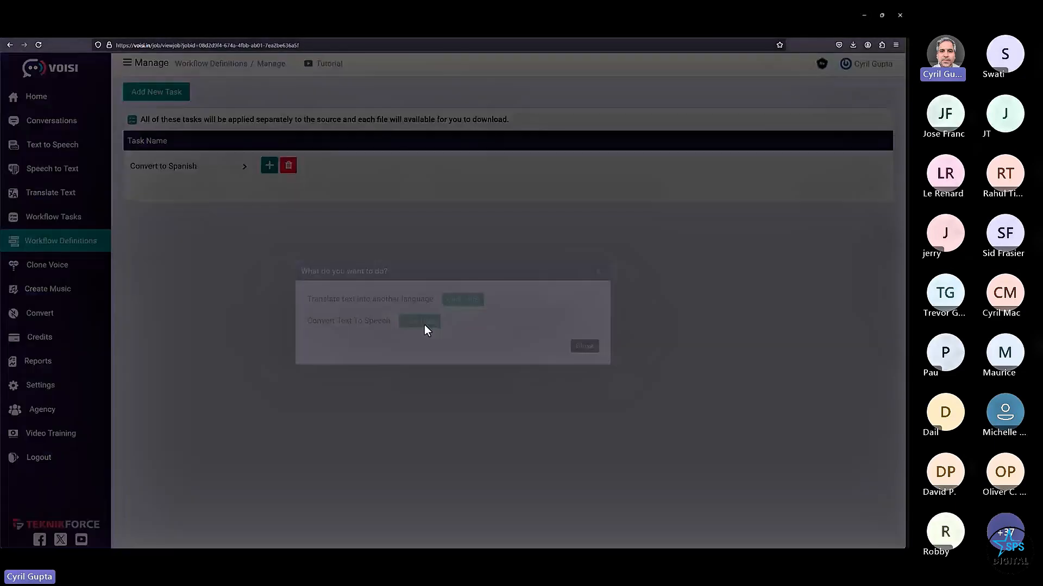
{"action": "left_click", "coordinate": [359, 261]}
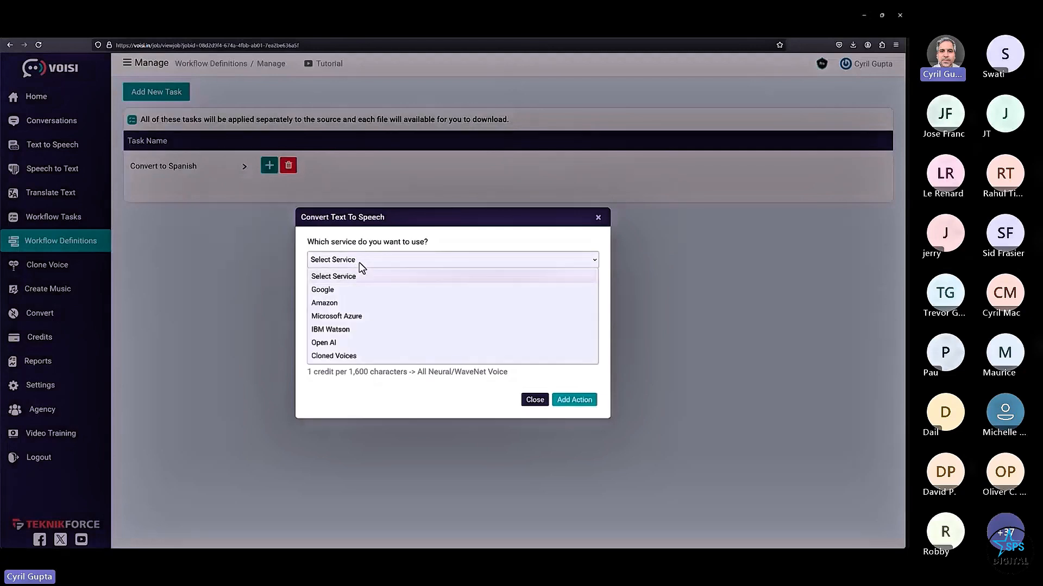
{"action": "left_click", "coordinate": [356, 292]}
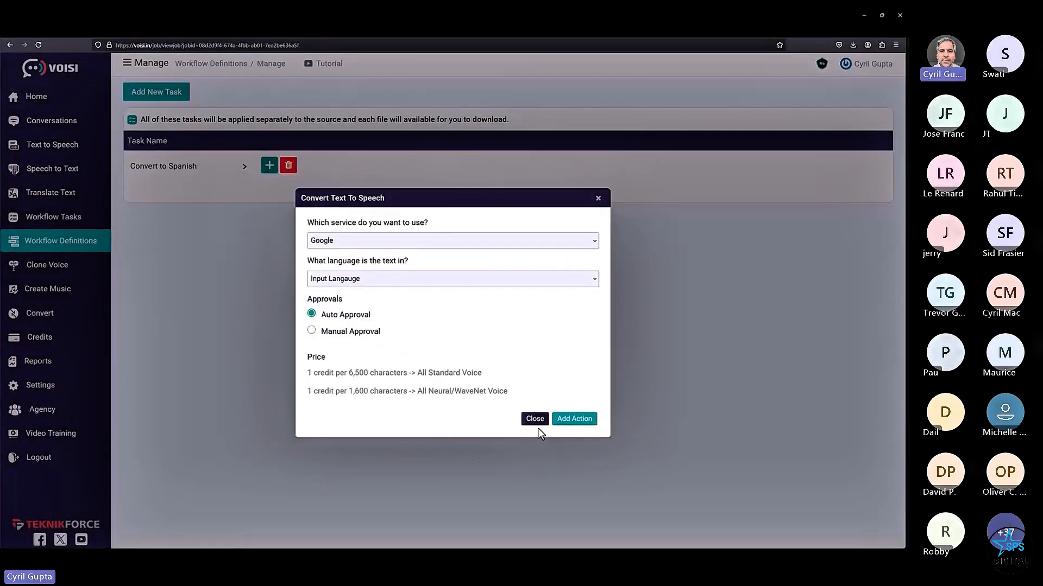
{"action": "left_click", "coordinate": [536, 422]}
- View the Text Convert Japanese task's completed Translate and Text To Speech actions
{"action": "left_click", "coordinate": [65, 219]}
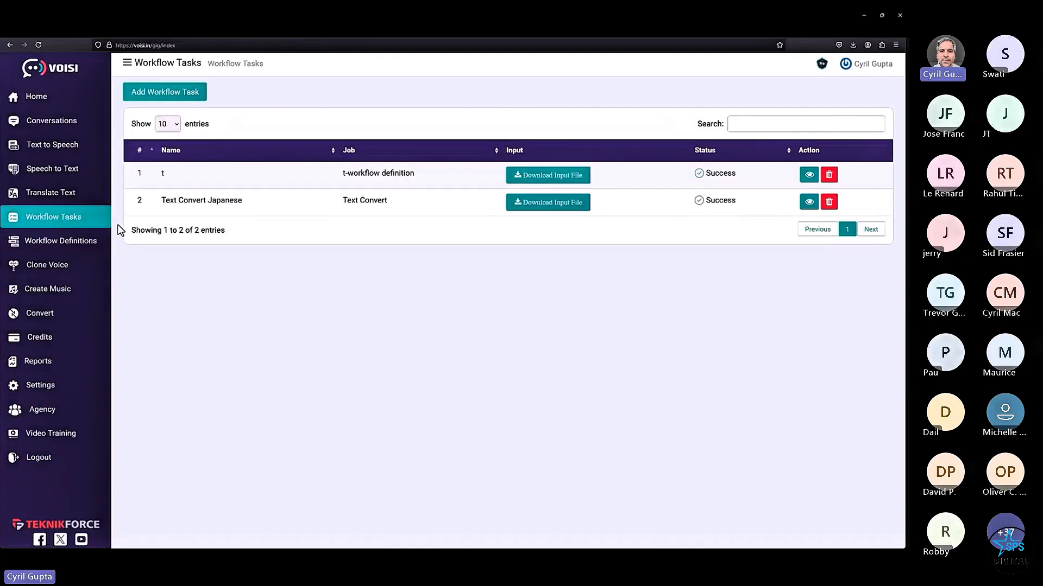
{"action": "left_click", "coordinate": [808, 202]}
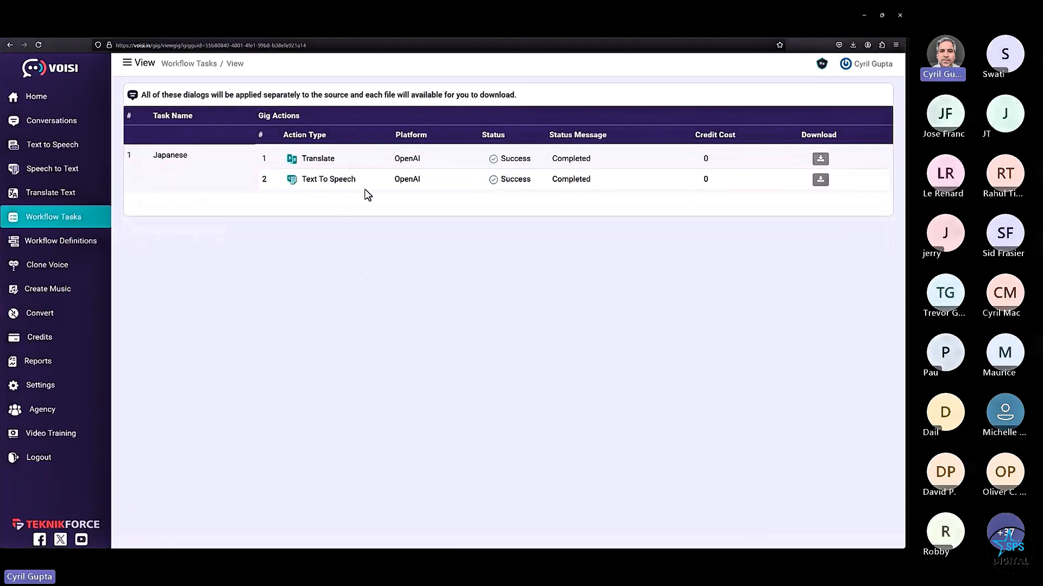
{"action": "left_click_drag", "start_coordinate": [365, 190], "coordinate": [475, 194]}
{"action": "left_click", "coordinate": [479, 274]}
{"action": "mouse_move", "coordinate": [572, 427]}
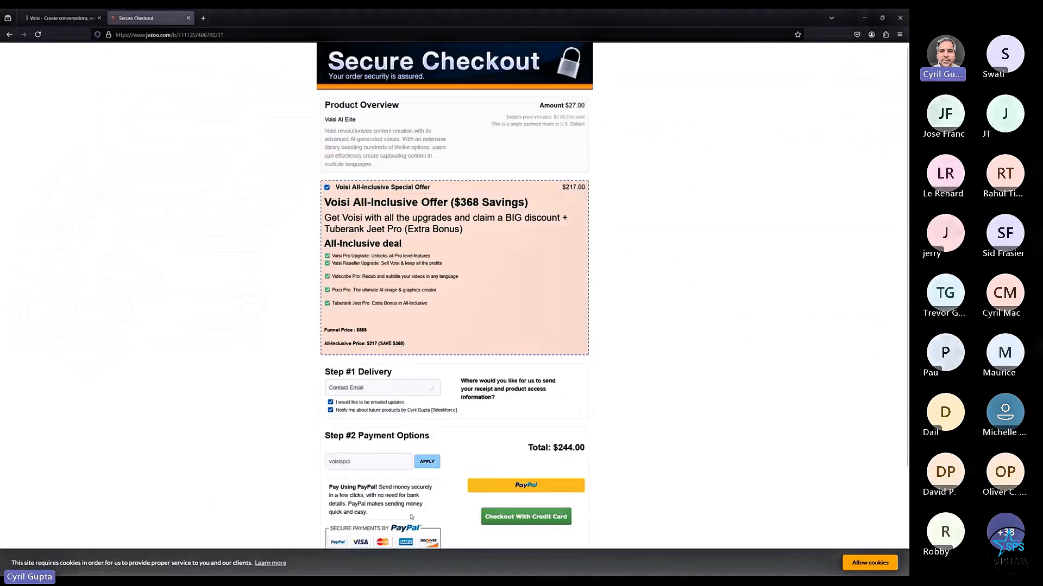
- Close the Secure Checkout tab
{"action": "left_click", "coordinate": [130, 16]}
{"action": "middle_click", "coordinate": [130, 17]}
{"action": "middle_click", "coordinate": [235, 423]}
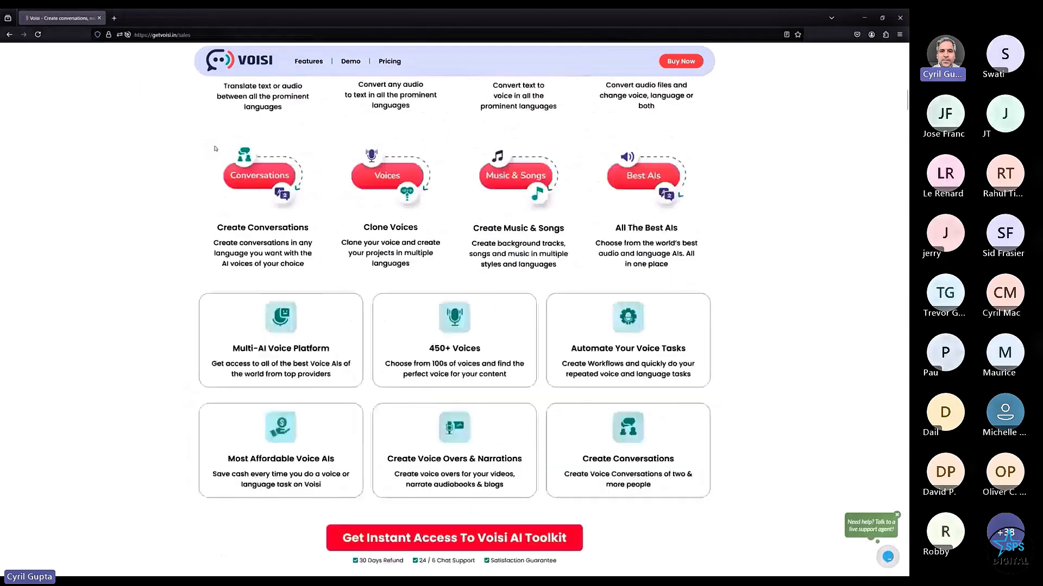
{"action": "key", "text": "super"}
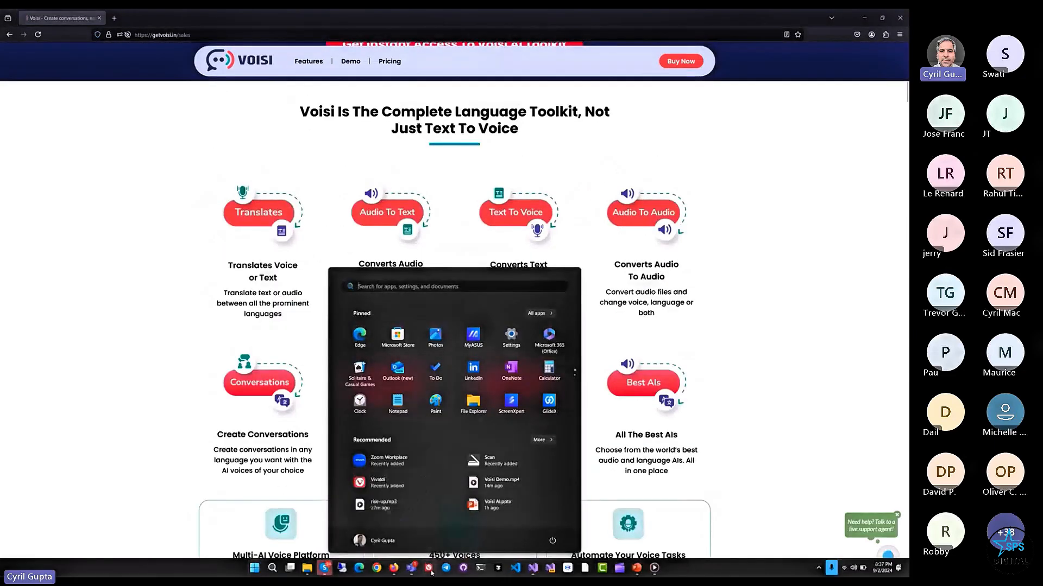
{"action": "key", "text": "super"}
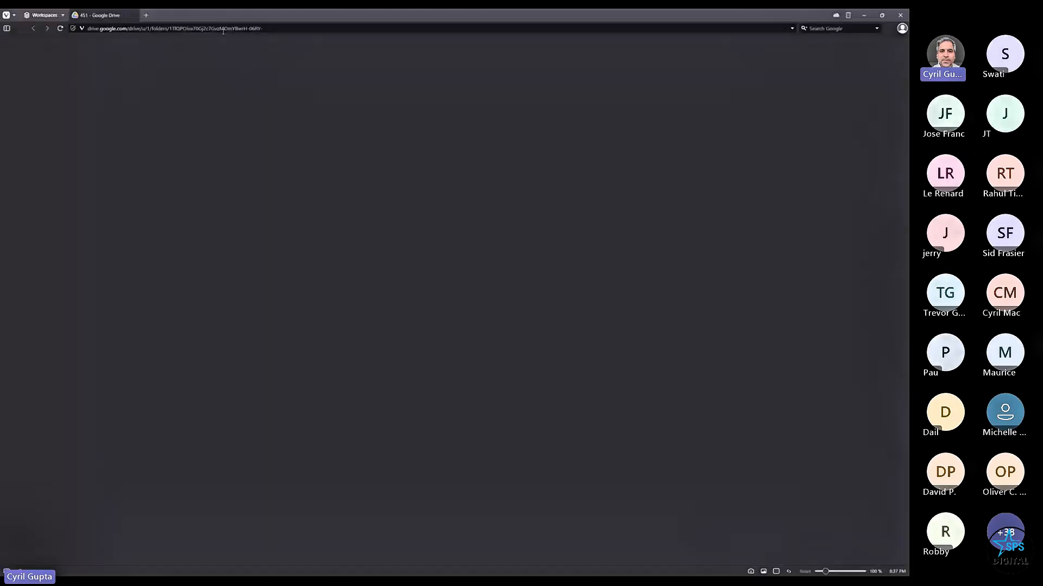
- Load getvoisi.in in the other browser window and jump to its pricing section
{"action": "left_click", "coordinate": [225, 31]}
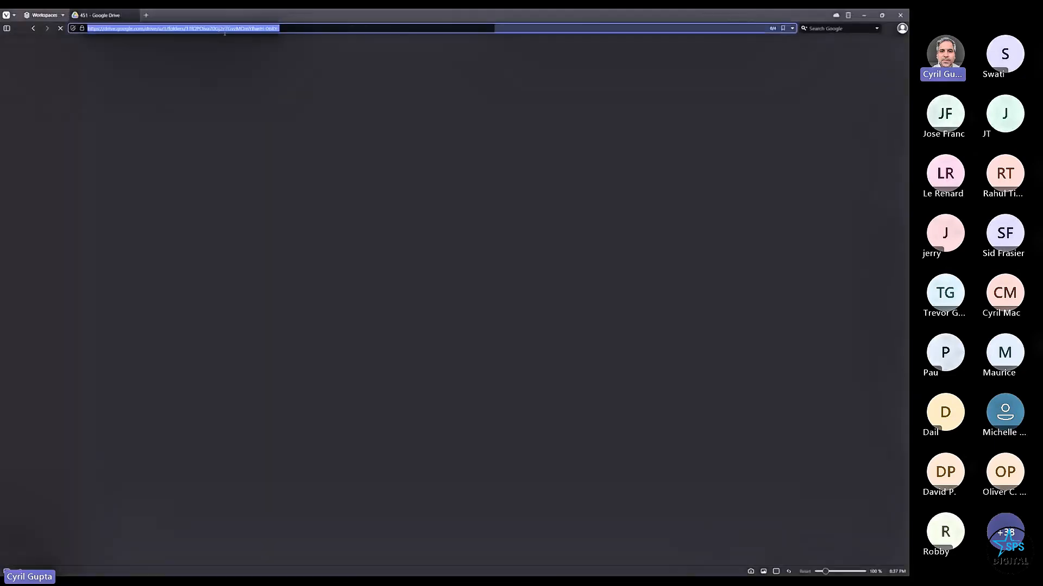
{"action": "type", "text": "getvi"}
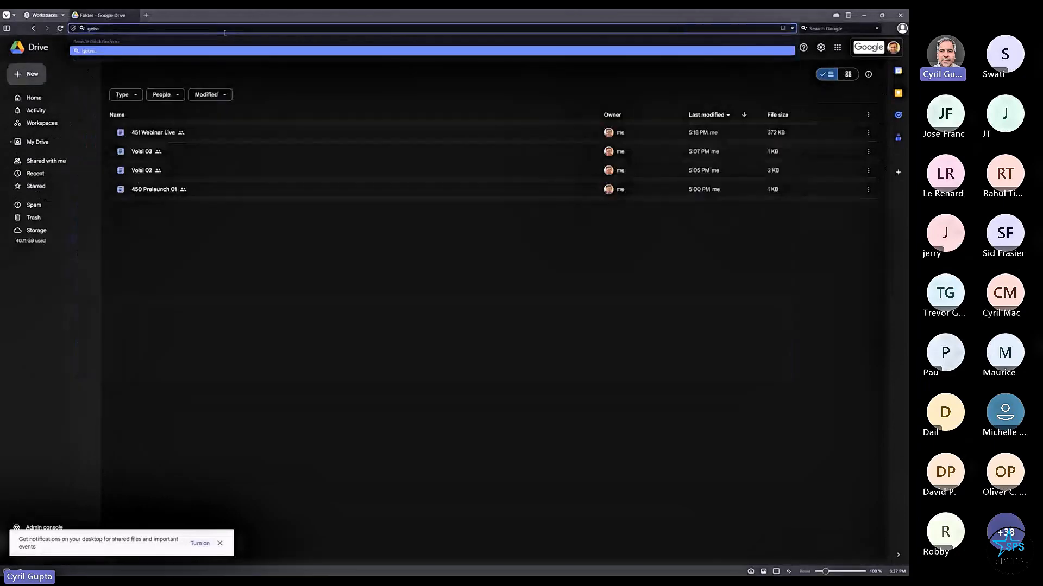
{"action": "key", "text": "Return"}
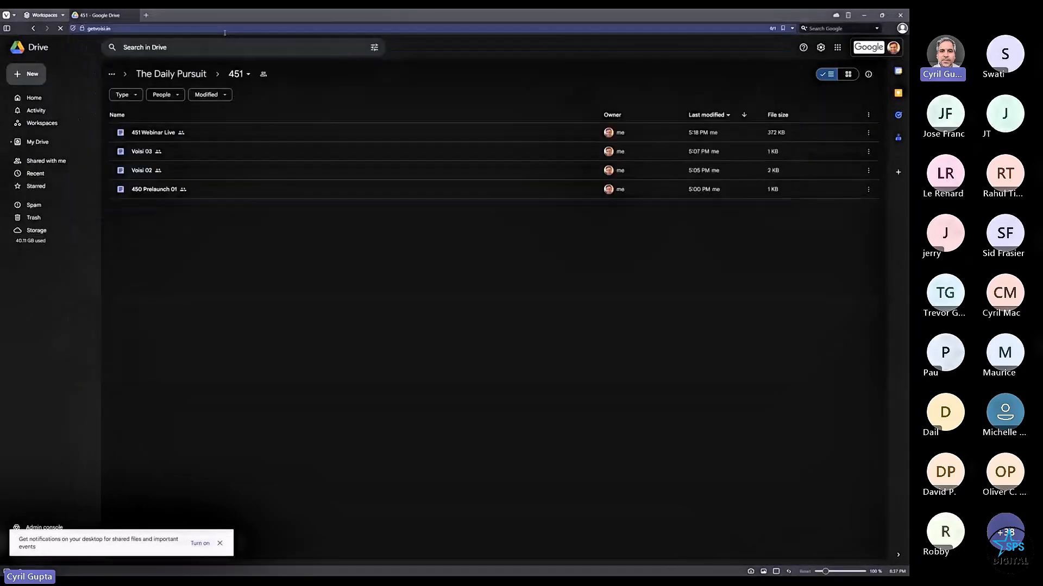
{"action": "scroll", "coordinate": [419, 434], "scroll_direction": "down", "scroll_amount": 3}
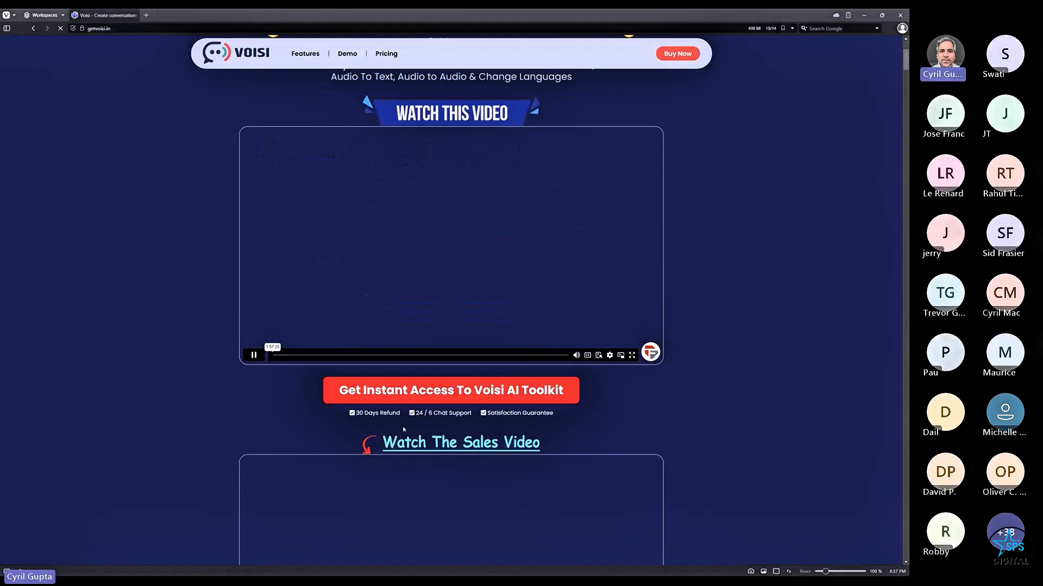
{"action": "scroll", "coordinate": [404, 429], "scroll_direction": "down", "scroll_amount": 8}
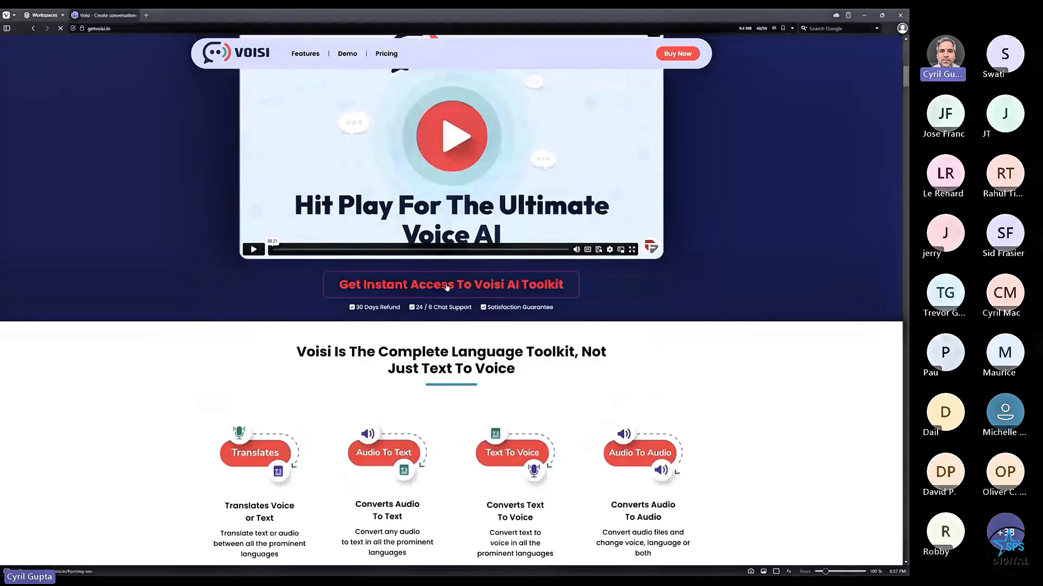
{"action": "left_click", "coordinate": [447, 287]}
{"action": "scroll", "coordinate": [450, 410], "scroll_direction": "down", "scroll_amount": 4}
{"action": "scroll", "coordinate": [441, 347], "scroll_direction": "up", "scroll_amount": 8}
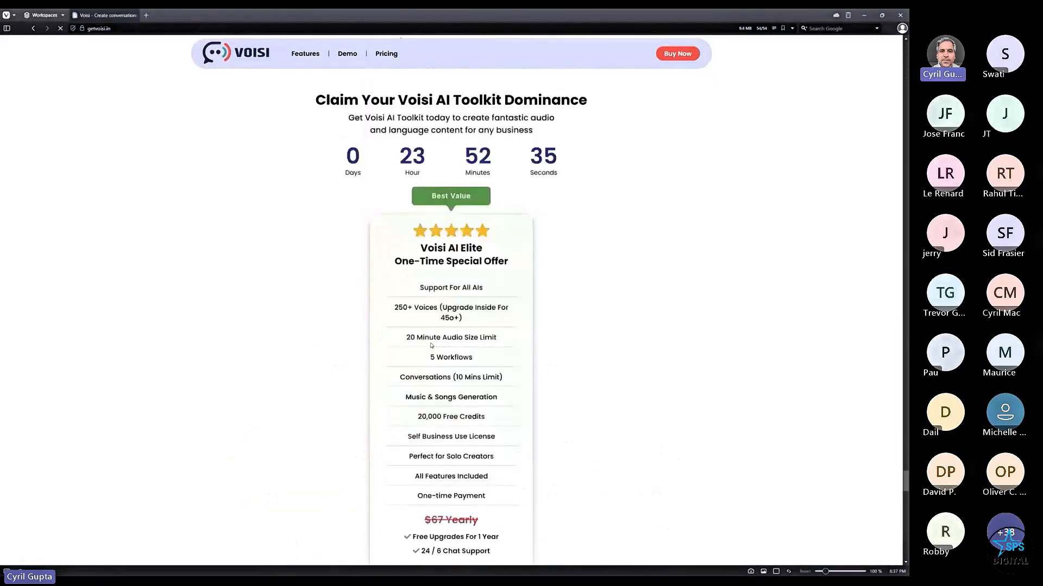
{"action": "scroll", "coordinate": [429, 216], "scroll_direction": "down", "scroll_amount": 3}
- Buy the $32 Voisi AI Elite offer and switch to the new JVZoo checkout tab
{"action": "left_click_drag", "start_coordinate": [422, 155], "coordinate": [481, 393]}
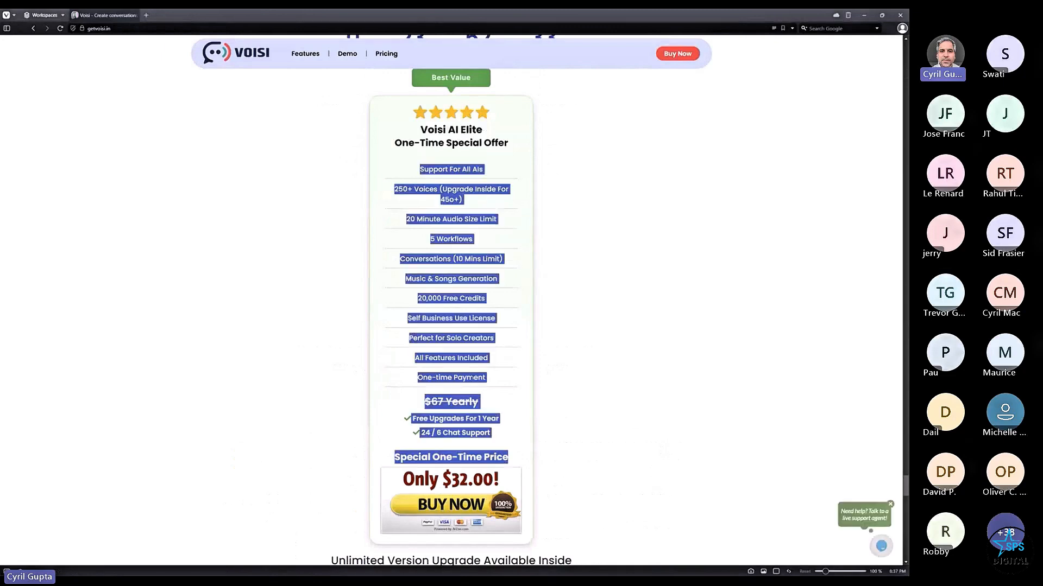
{"action": "left_click", "coordinate": [472, 379]}
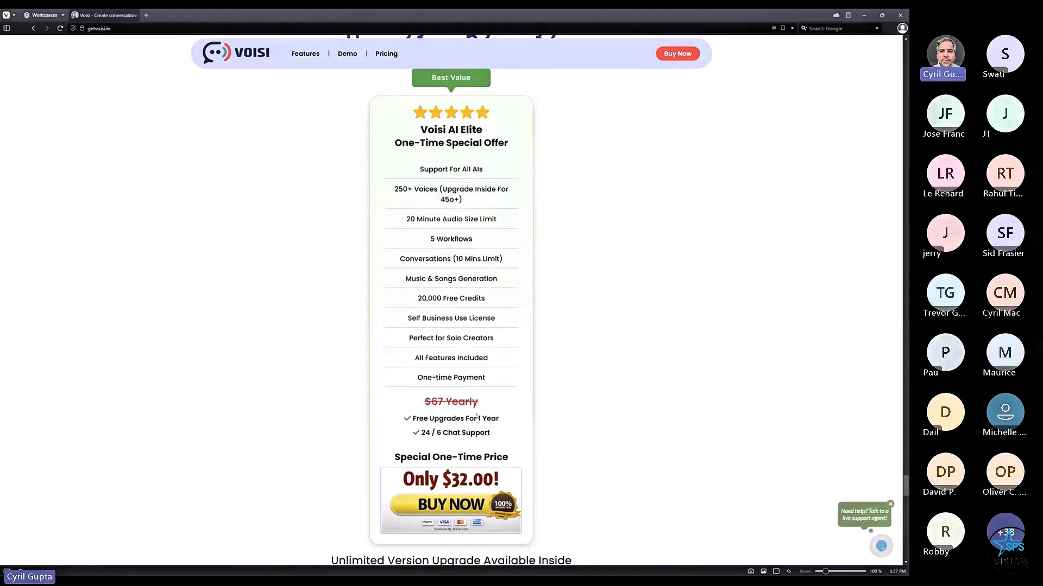
{"action": "left_click", "coordinate": [440, 496]}
{"action": "left_click", "coordinate": [161, 16]}
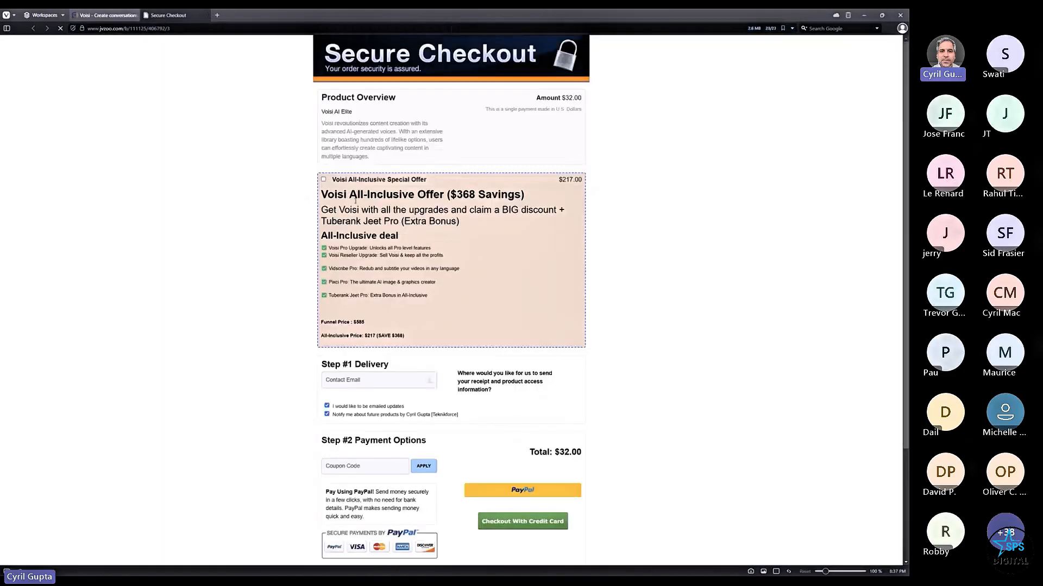
- Add the All-Inclusive Special Offer to the JVZoo order
{"action": "scroll", "coordinate": [401, 223], "scroll_direction": "down", "scroll_amount": 2}
{"action": "left_click", "coordinate": [322, 102]}
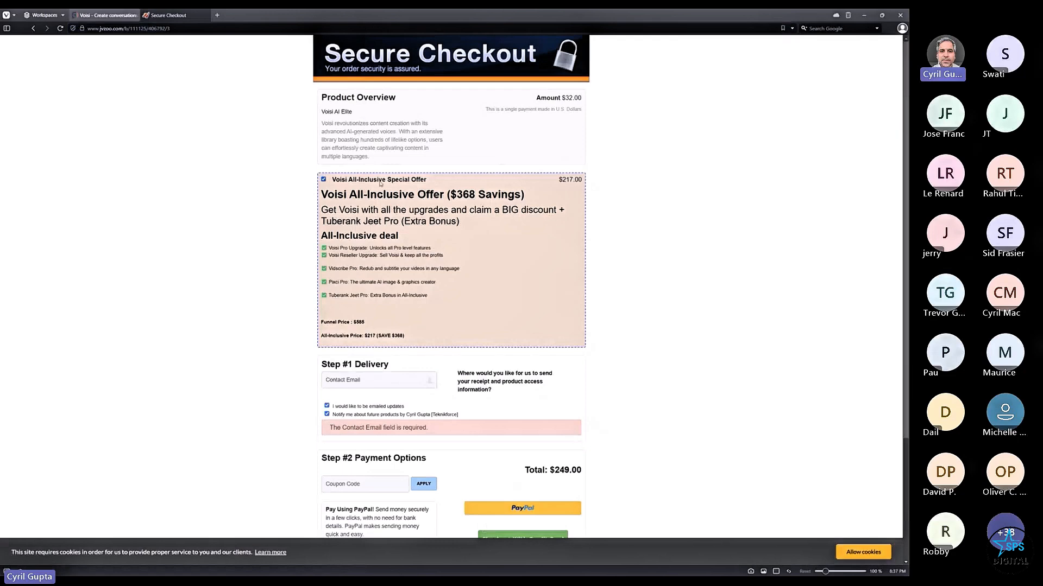
{"action": "left_click_drag", "start_coordinate": [380, 184], "coordinate": [459, 322]}
{"action": "scroll", "coordinate": [504, 369], "scroll_direction": "down", "scroll_amount": 3}
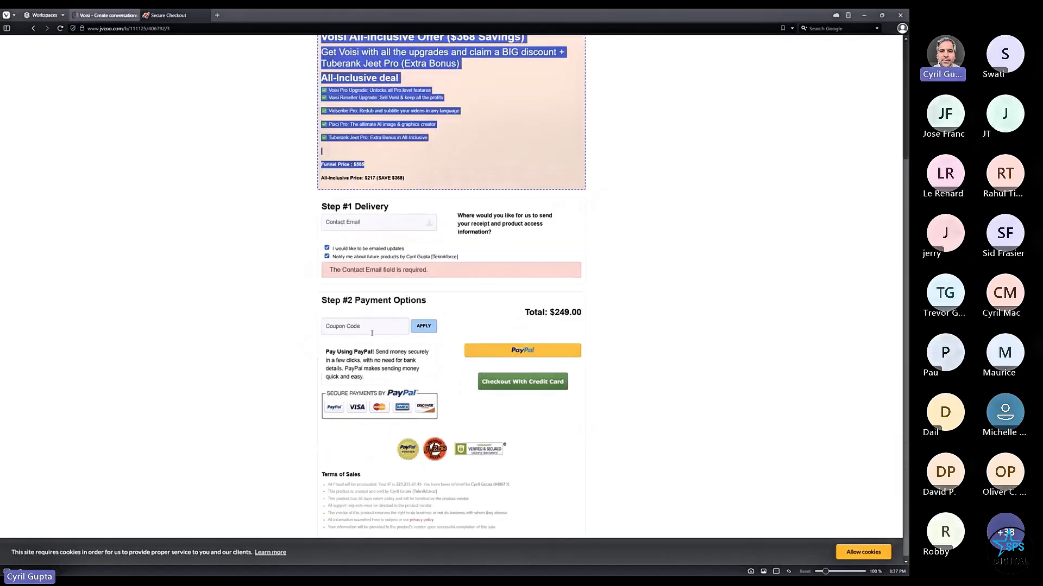
- Apply coupon 'voisispcl' for a $244 total, then close the checkout tab
{"action": "left_click", "coordinate": [348, 325]}
{"action": "type", "text": "voisips"}
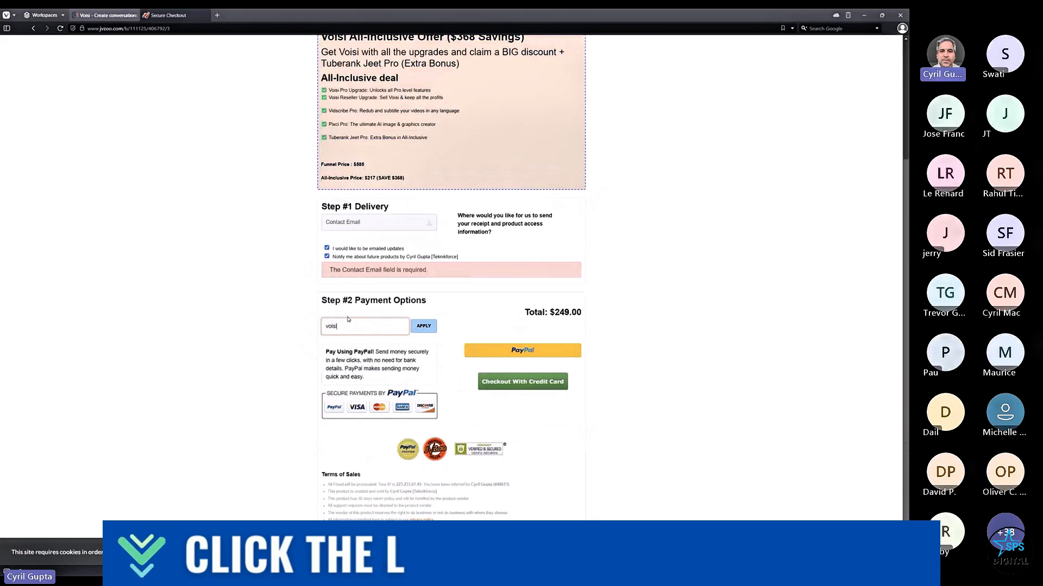
{"action": "key", "text": "BackSpace"}
{"action": "key", "text": "BackSpace"}
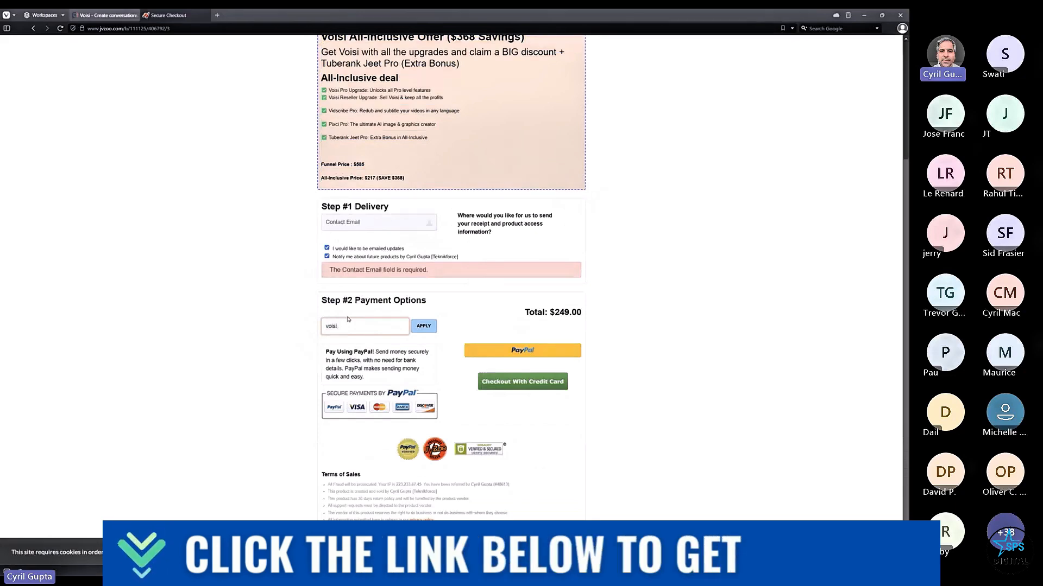
{"action": "type", "text": "spcl"}
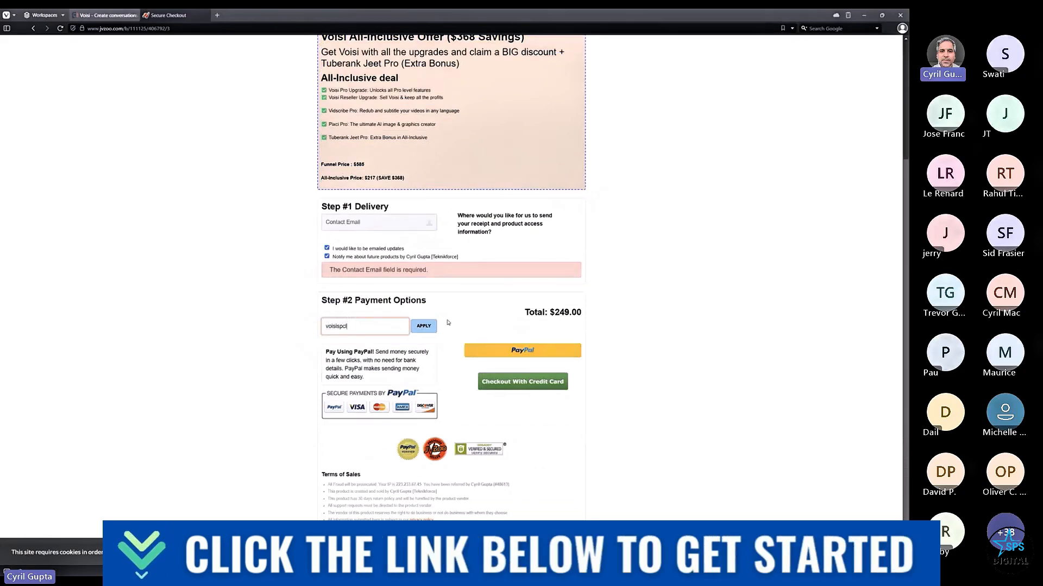
{"action": "left_click", "coordinate": [428, 325]}
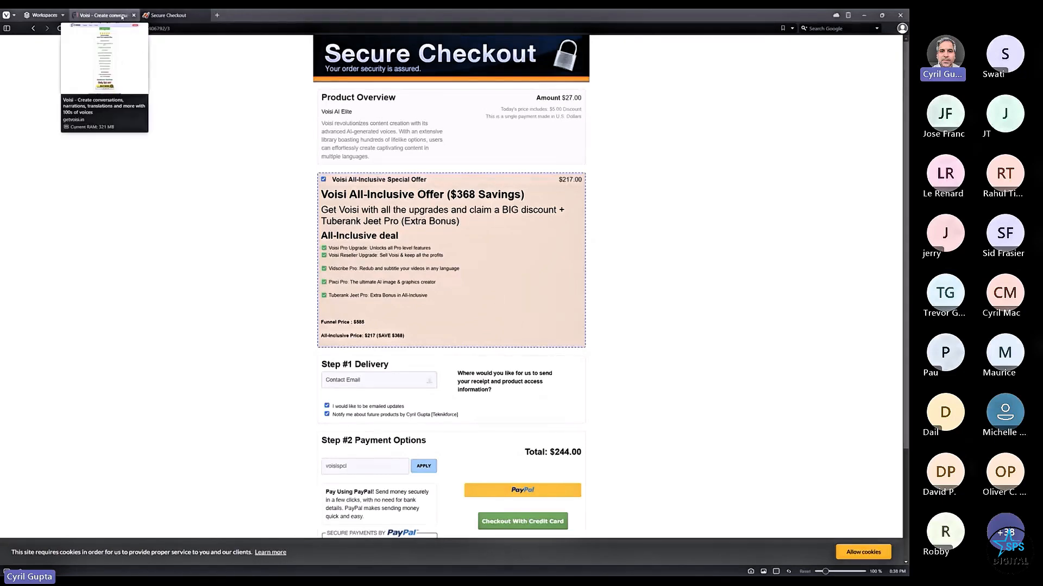
{"action": "left_click", "coordinate": [104, 15]}
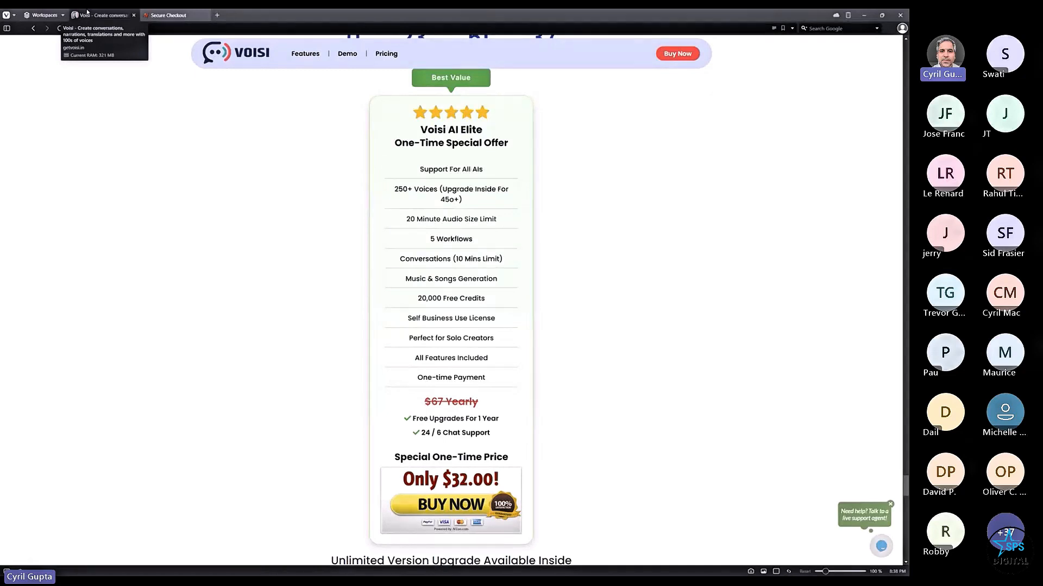
{"action": "middle_click", "coordinate": [166, 14]}
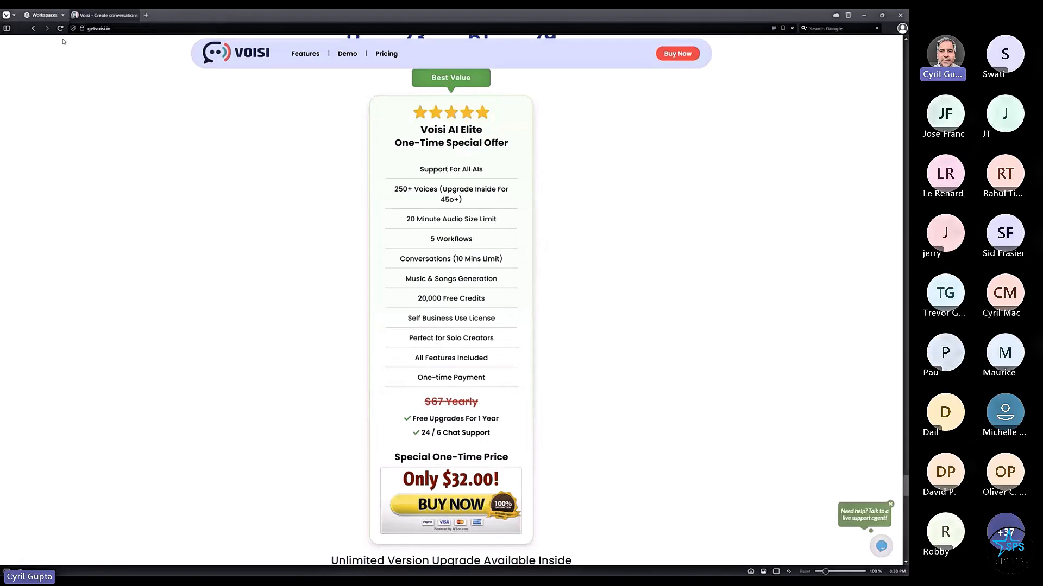
- Sign in to voisi.in in a new tab with the account e-mail and password, declining password saving
{"action": "left_click", "coordinate": [146, 16]}
{"action": "type", "text": "voisi.in"}
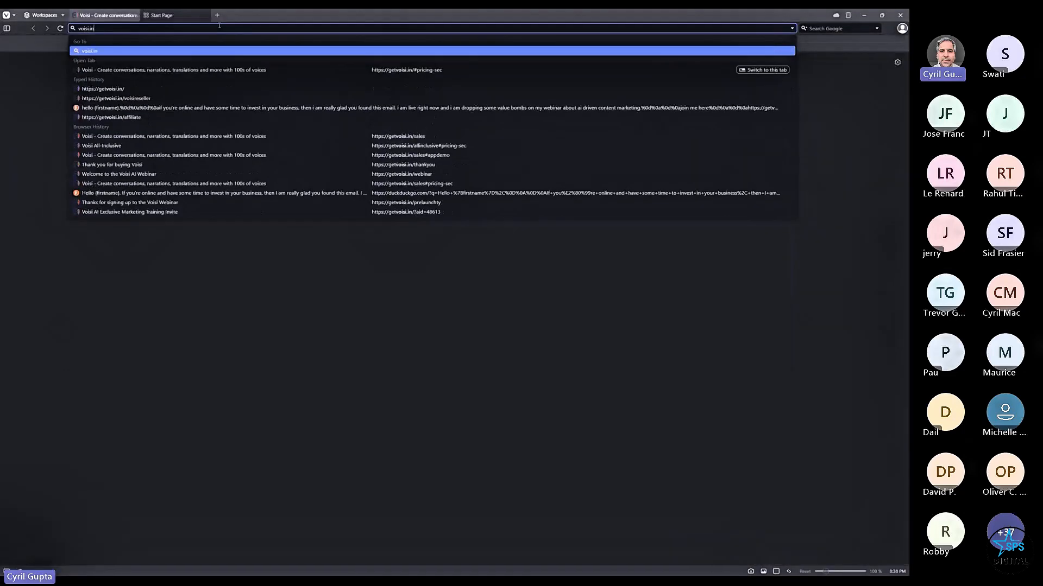
{"action": "key", "text": "Return"}
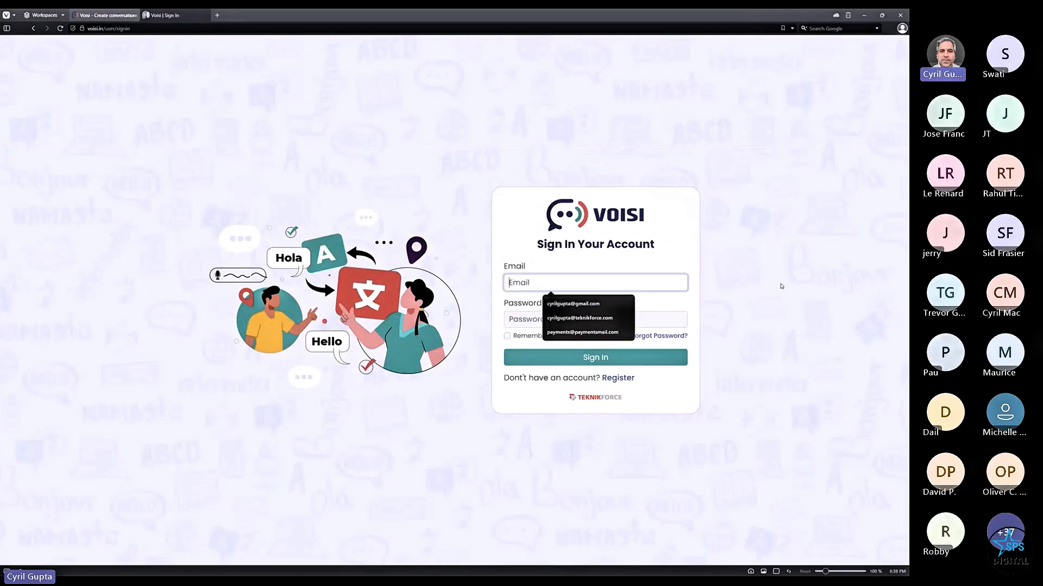
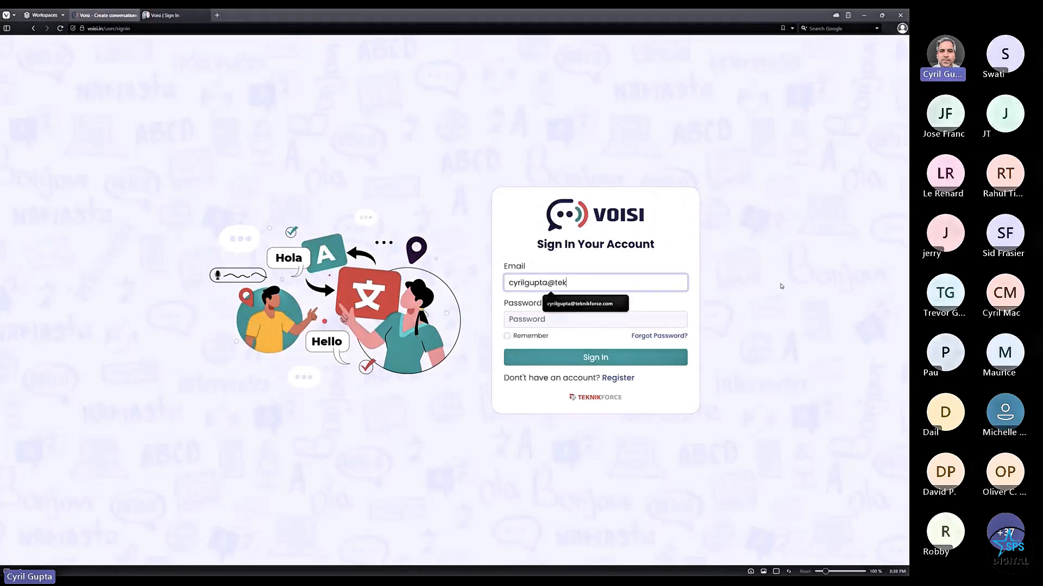
{"action": "key", "text": "Tab"}
{"action": "type", "text": "****"}
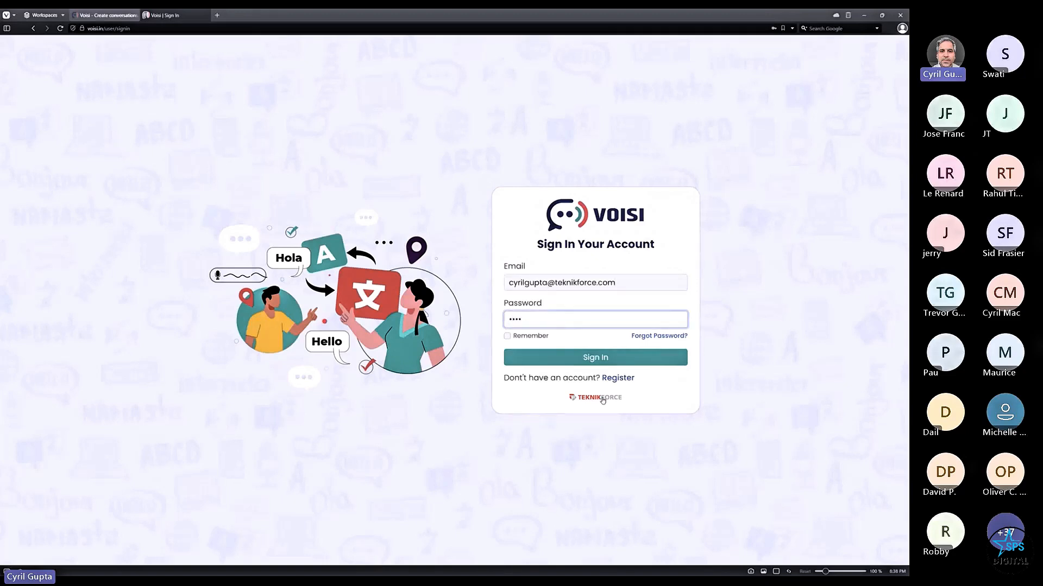
{"action": "left_click", "coordinate": [597, 358]}
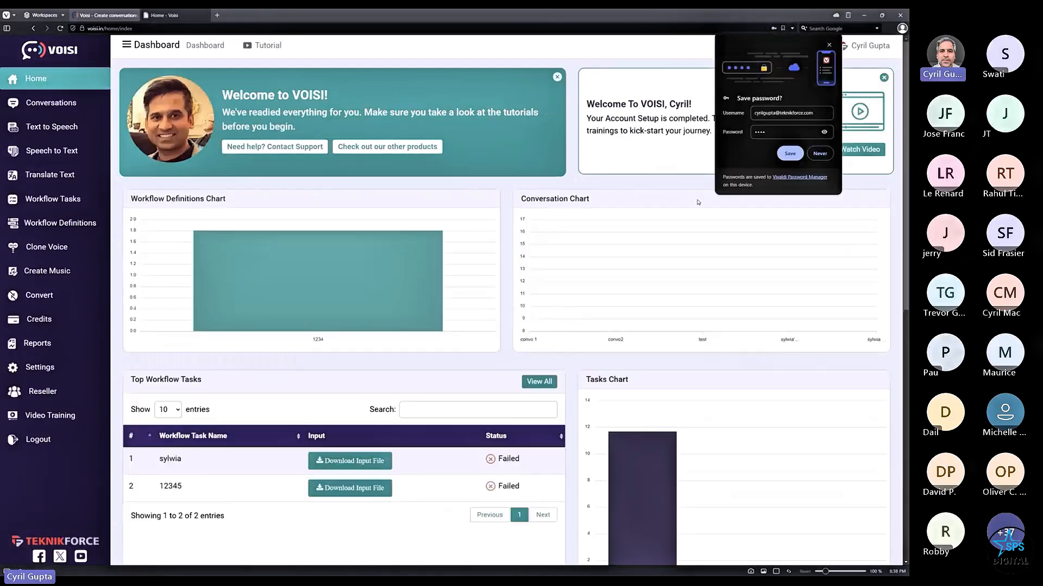
{"action": "left_click", "coordinate": [820, 153]}
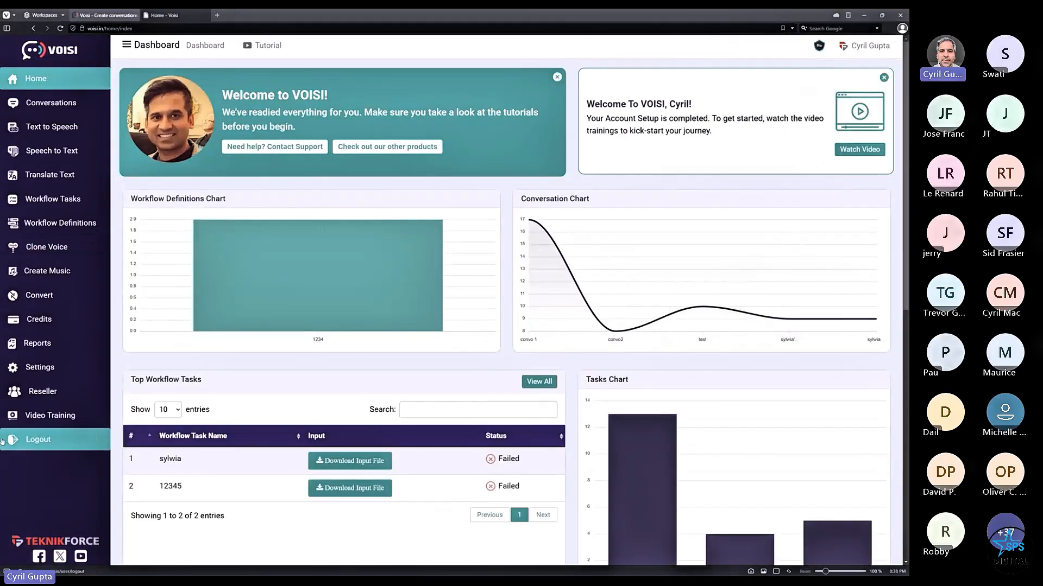
- Open an empty Create Music form, then a fresh blank browser tab
{"action": "left_click", "coordinate": [47, 271]}
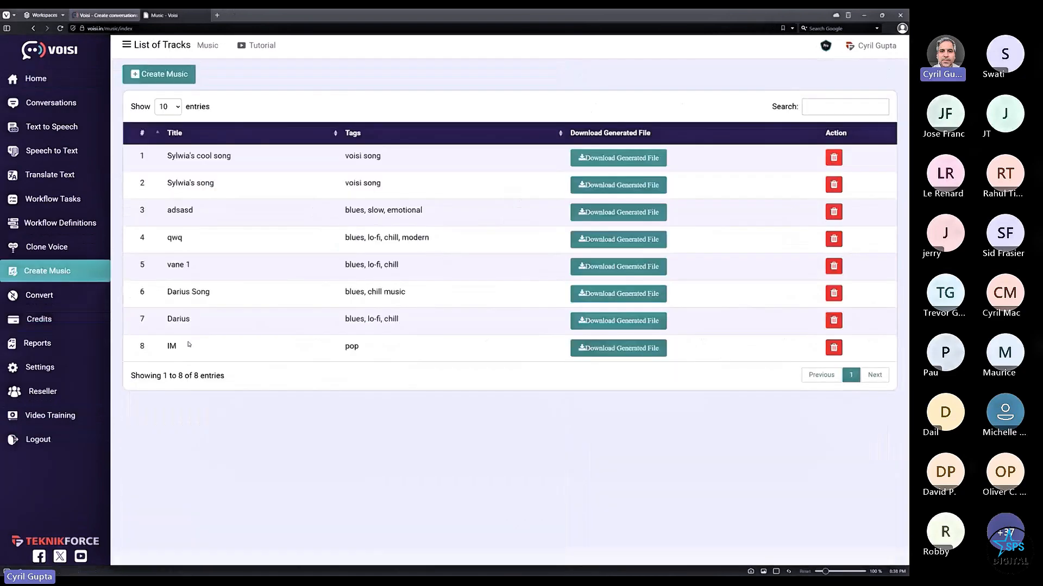
{"action": "left_click", "coordinate": [159, 75]}
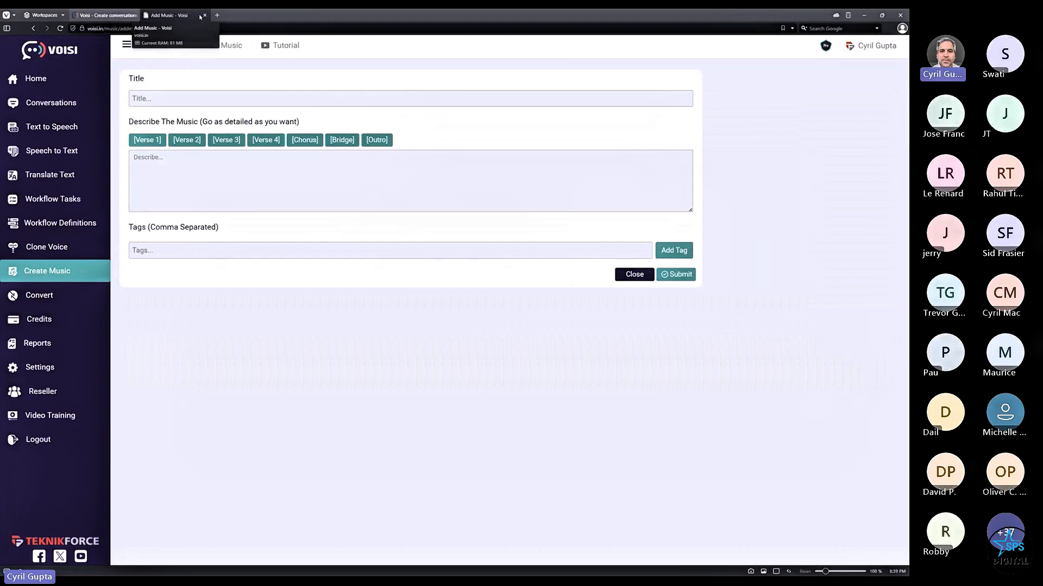
{"action": "left_click", "coordinate": [218, 15]}
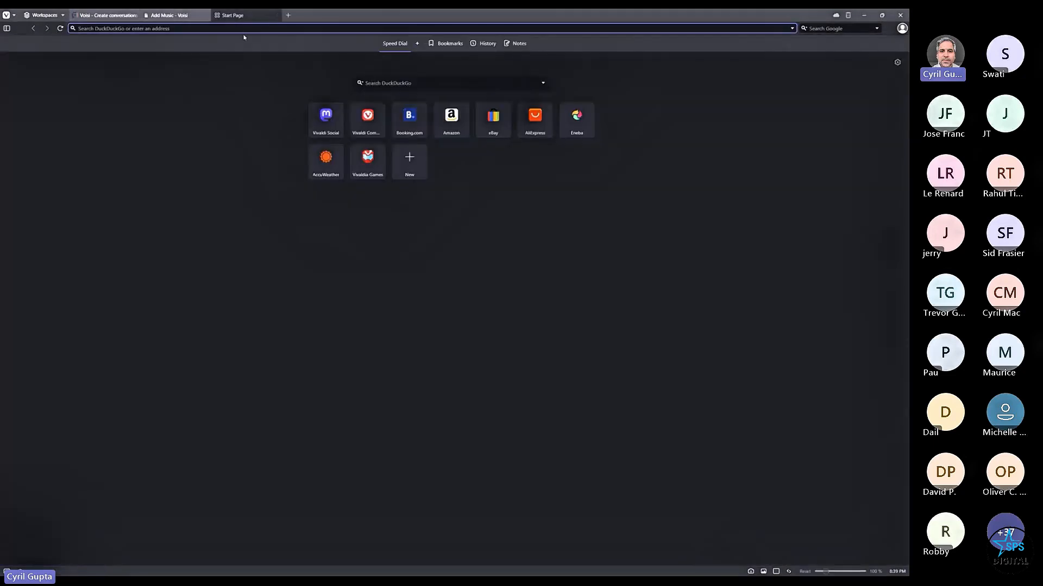
- On chatgpt.com, request a small song about resilient people and select Verse 1 through Verse 2
{"action": "type", "text": "chatgpt.com"}
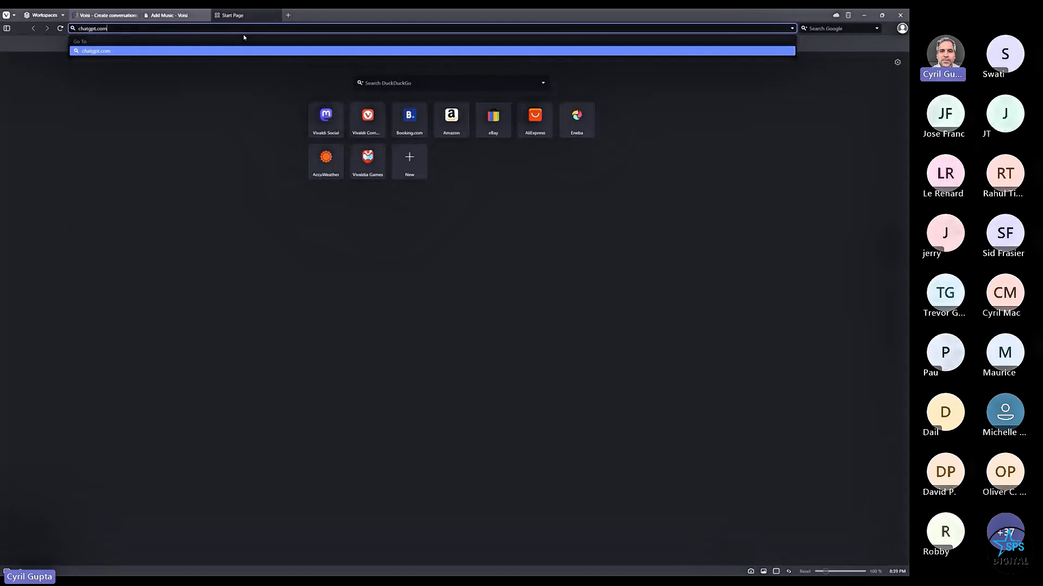
{"action": "key", "text": "Return"}
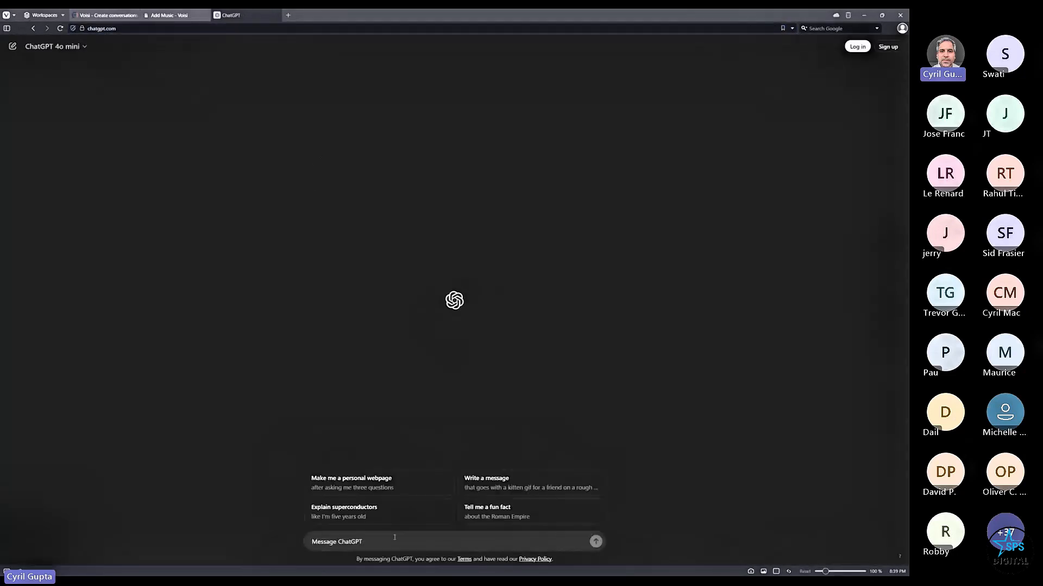
{"action": "type", "text": "j"}
{"action": "key", "text": "BackSpace"}
{"action": "type", "text": "make  small song about "}
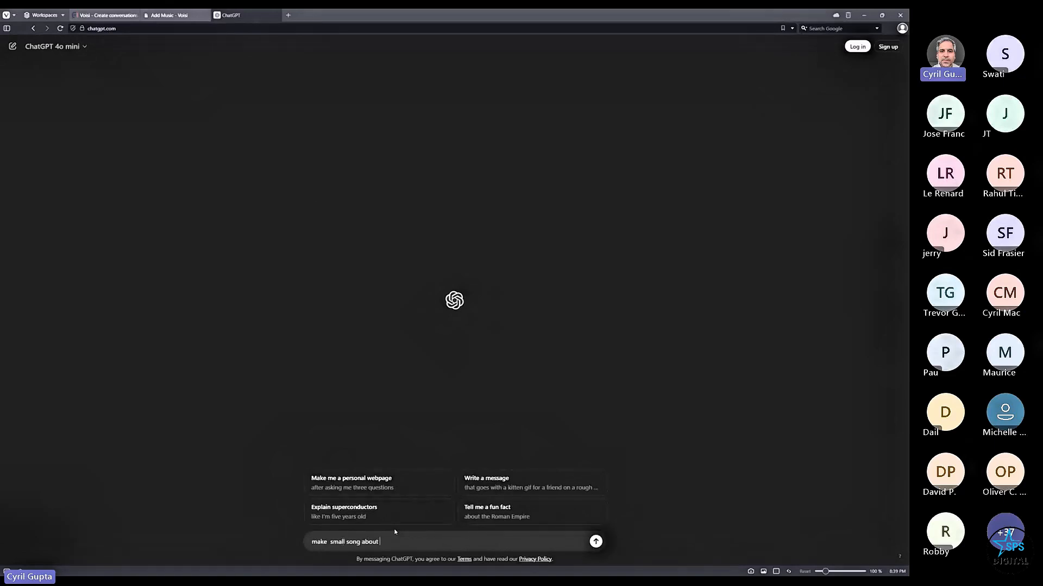
{"action": "type", "text": "resi"}
{"action": "key", "text": "BackSpace"}
{"action": "key", "text": "BackSpace"}
{"action": "key", "text": "BackSpace"}
{"action": "type", "text": "resilient people"}
{"action": "key", "text": "Return"}
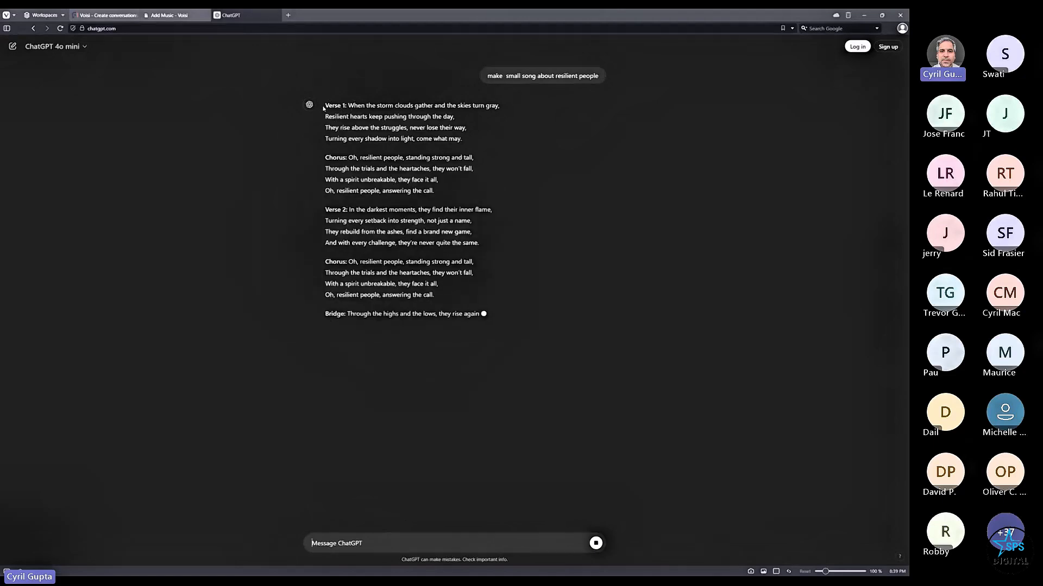
{"action": "left_click_drag", "start_coordinate": [323, 108], "coordinate": [485, 242]}
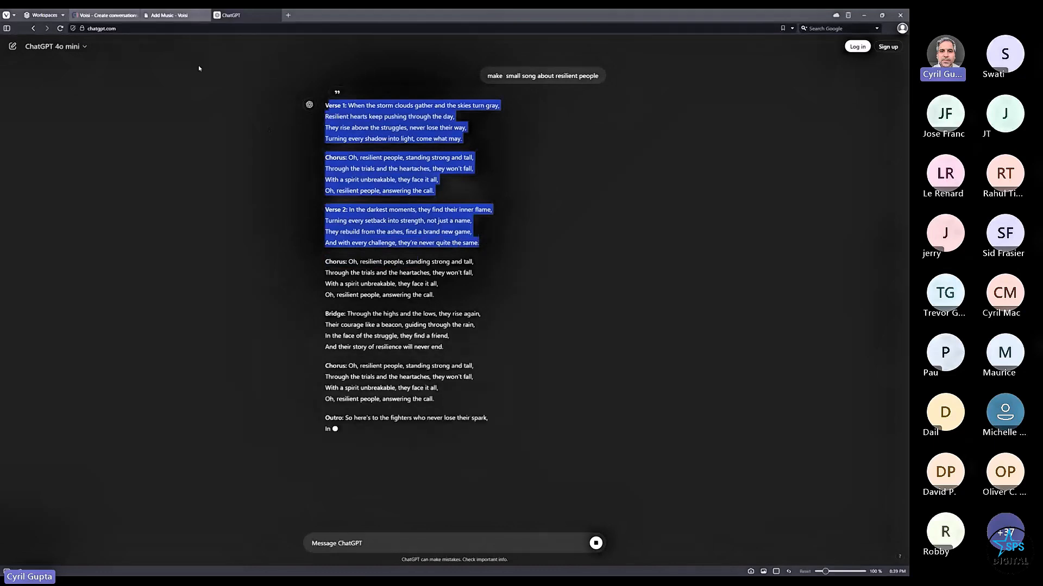
- Paste the copied lyrics into the Create Music description box and enlarge the box
{"action": "left_click", "coordinate": [106, 15]}
{"action": "left_click", "coordinate": [322, 202]}
{"action": "key", "text": "ctrl+v"}
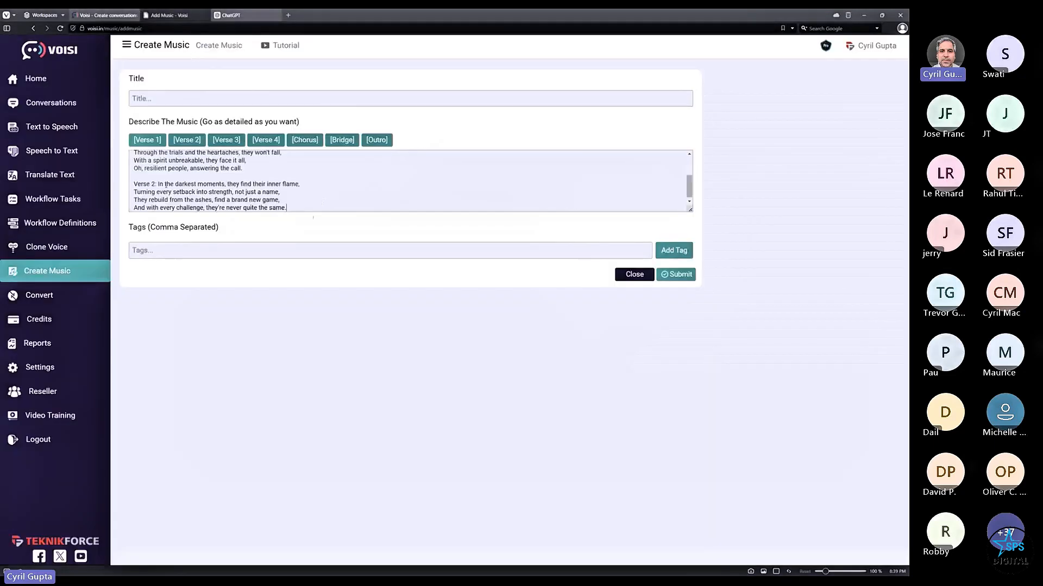
{"action": "left_click_drag", "start_coordinate": [689, 210], "coordinate": [689, 320]}
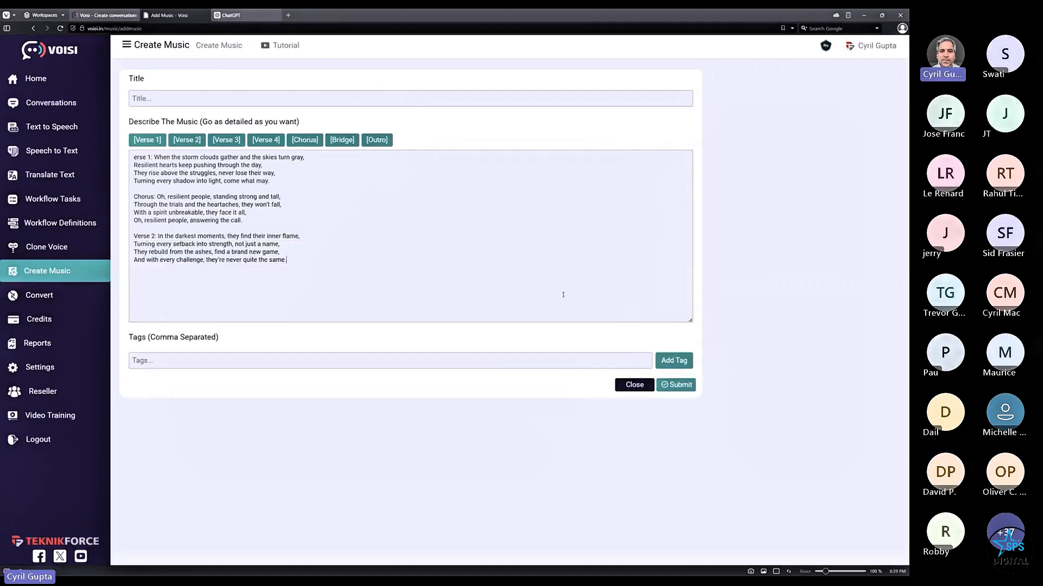
- Replace the verse and chorus labels with [Verse 1], [Chorus] and [Verse 2] tags on separate lines
{"action": "left_click_drag", "start_coordinate": [152, 157], "coordinate": [116, 165]}
{"action": "left_click", "coordinate": [142, 140]}
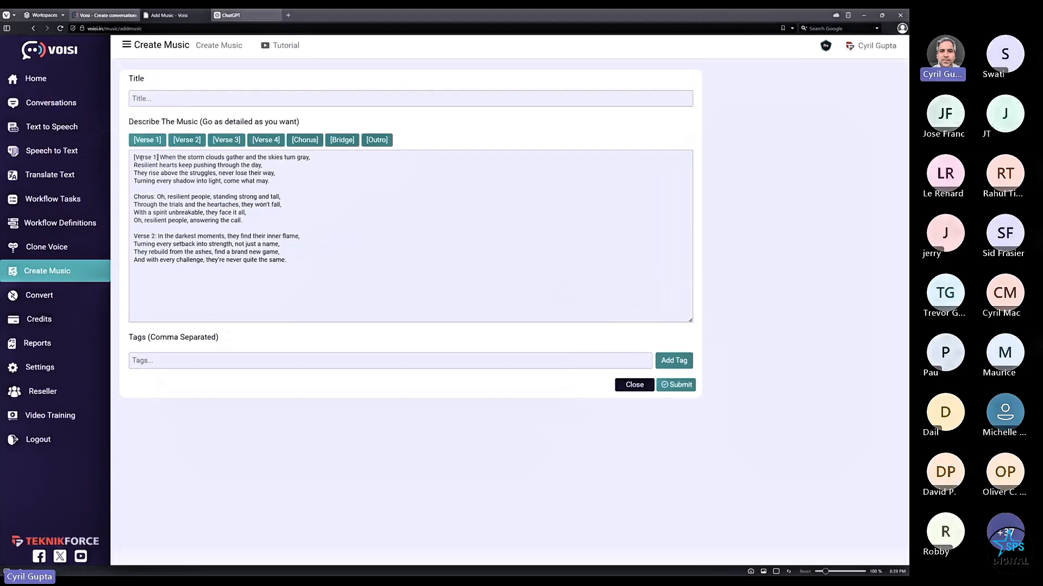
{"action": "key", "text": "Return"}
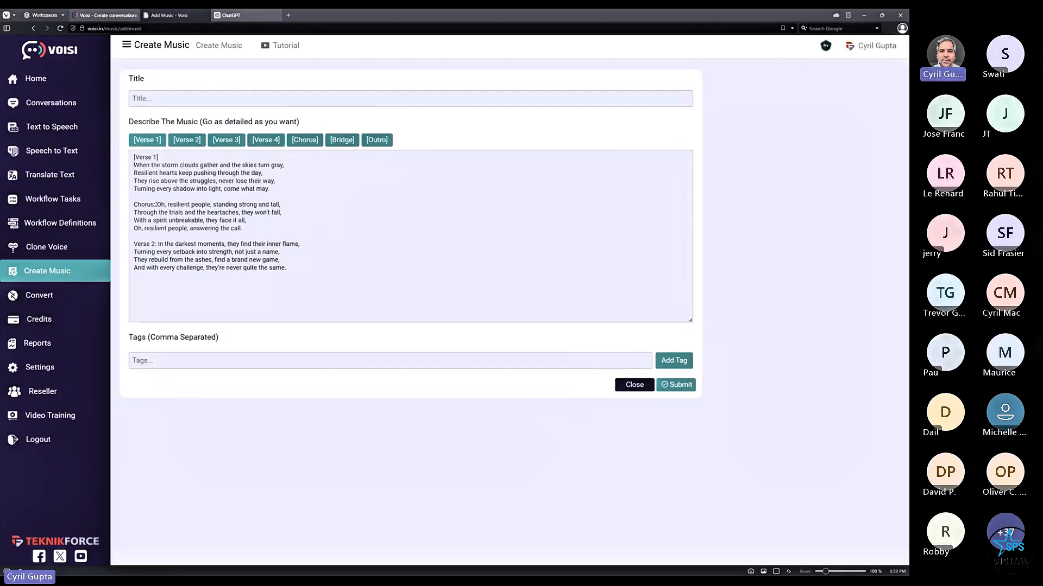
{"action": "left_click_drag", "start_coordinate": [157, 205], "coordinate": [133, 205]}
{"action": "left_click", "coordinate": [304, 140]}
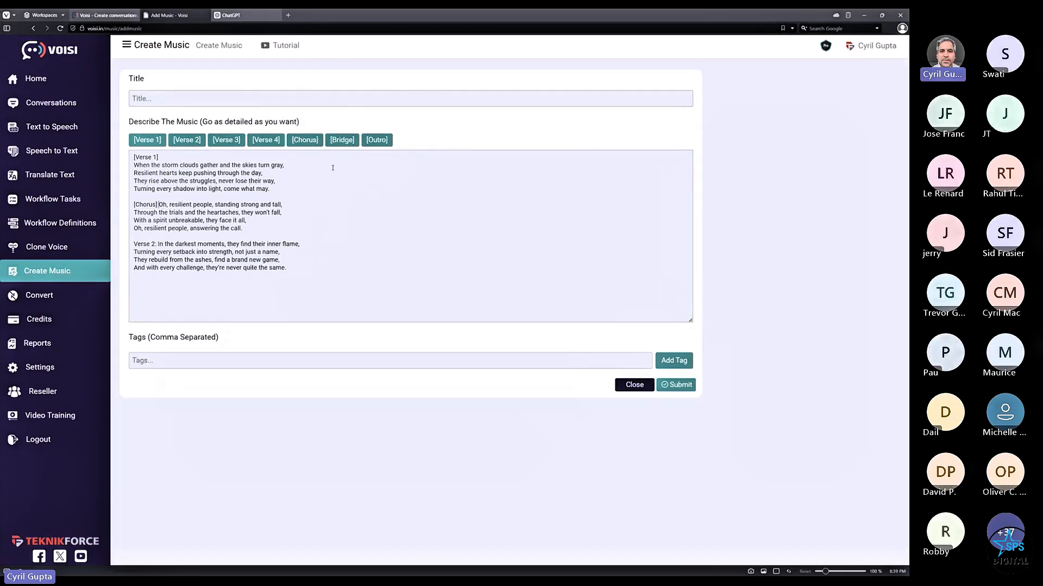
{"action": "key", "text": "Return"}
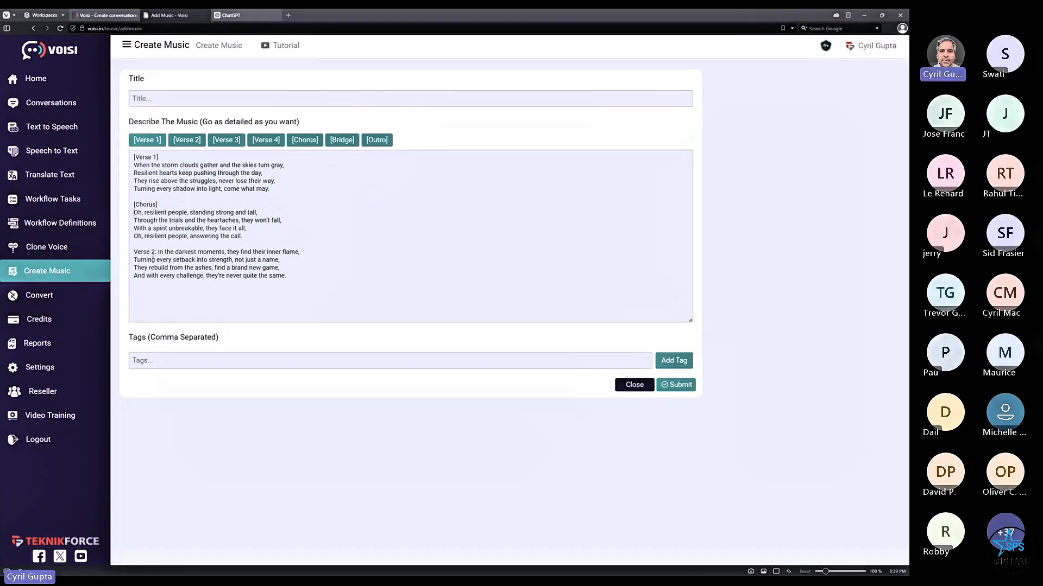
{"action": "left_click_drag", "start_coordinate": [153, 254], "coordinate": [132, 253]}
{"action": "left_click", "coordinate": [124, 263]}
{"action": "left_click", "coordinate": [187, 140]}
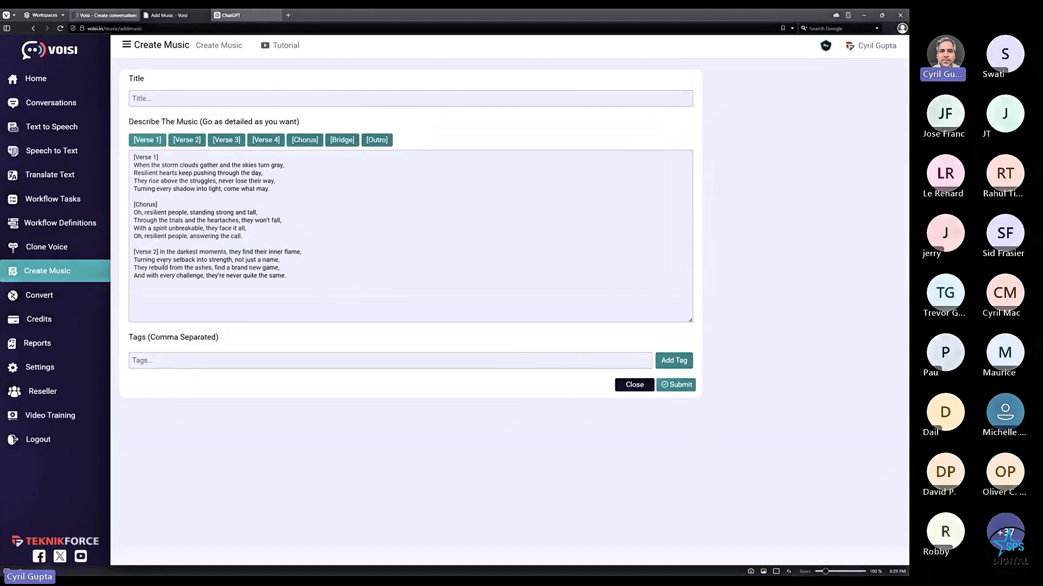
{"action": "key", "text": "Return"}
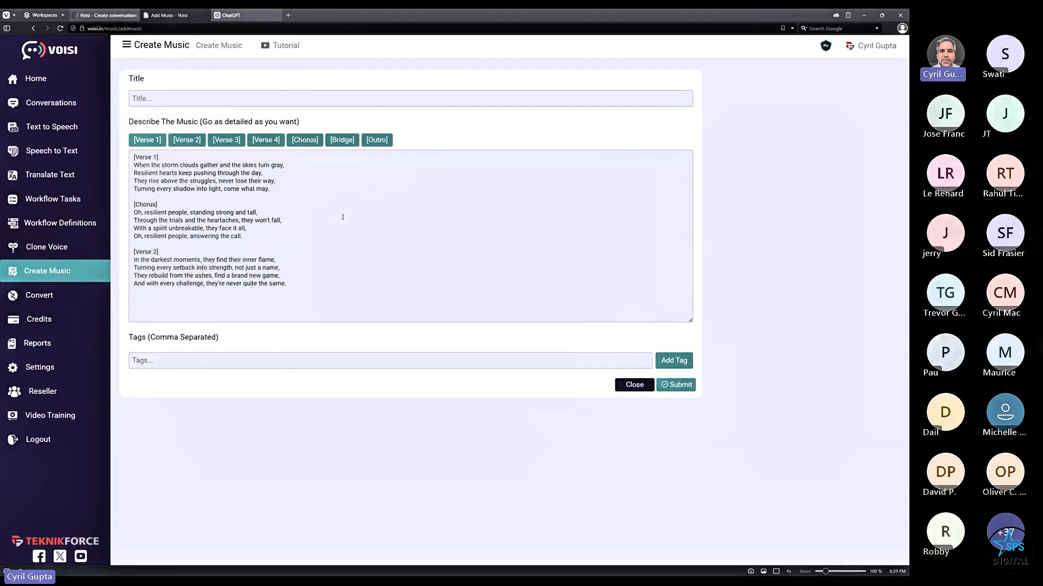
- Add 'country' as a music tag and try submitting the form
{"action": "type", "text": "country"}
{"action": "key", "text": "ctrl+a"}
{"action": "key", "text": "ctrl+c"}
{"action": "key", "text": "BackSpace"}
{"action": "key", "text": "ctrl+v"}
{"action": "left_click", "coordinate": [674, 361]}
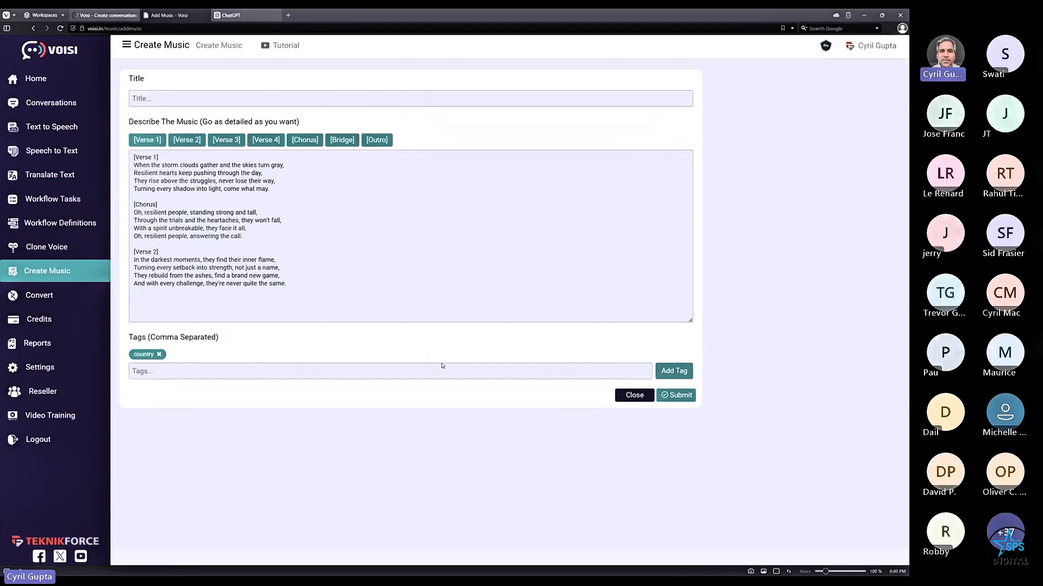
{"action": "left_click", "coordinate": [673, 400]}
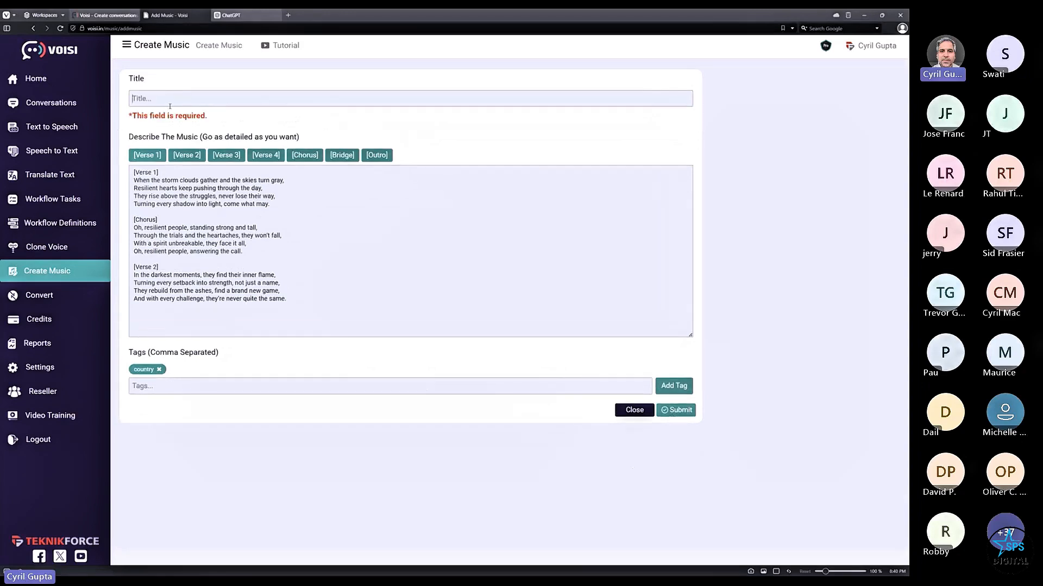
- Title the song 'My Resilient song' and submit it for music generation
{"action": "left_click", "coordinate": [167, 93]}
{"action": "type", "text": "My Resilient song"}
{"action": "left_click", "coordinate": [689, 411]}
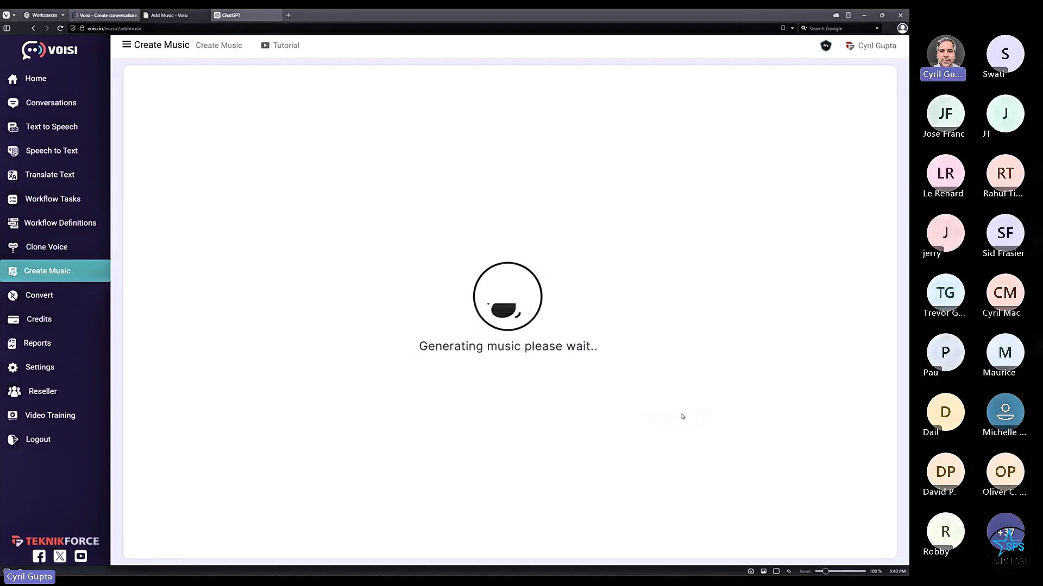
{"action": "left_click", "coordinate": [121, 17]}
- Browse the English accent samples section of the getvoisi.in sales page, then return to the Add Music tab
{"action": "scroll", "coordinate": [826, 291], "scroll_direction": "up", "scroll_amount": 20}
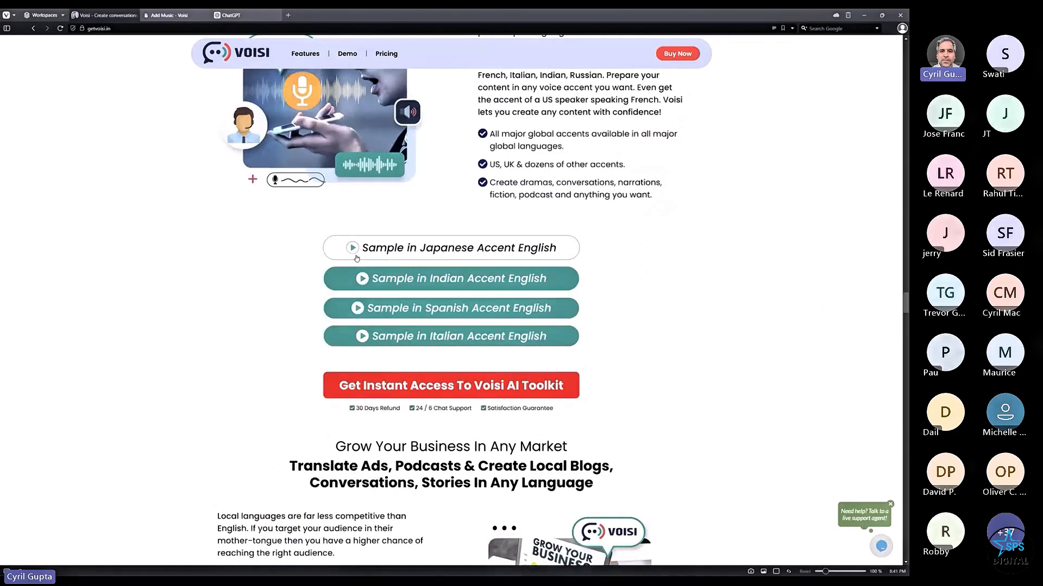
{"action": "right_click", "coordinate": [360, 256]}
{"action": "left_click", "coordinate": [710, 157]}
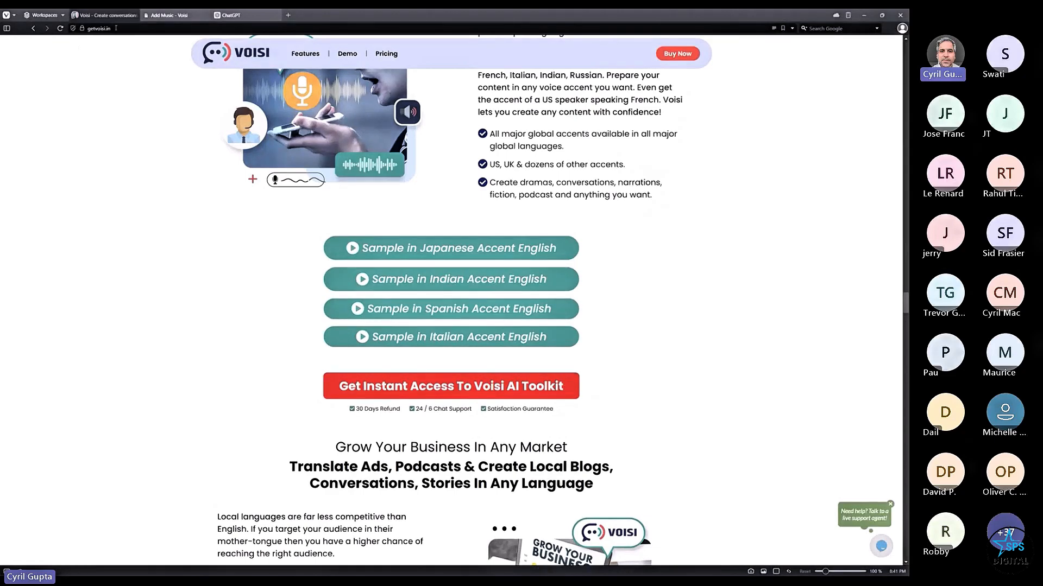
{"action": "key", "text": "ctrl+l"}
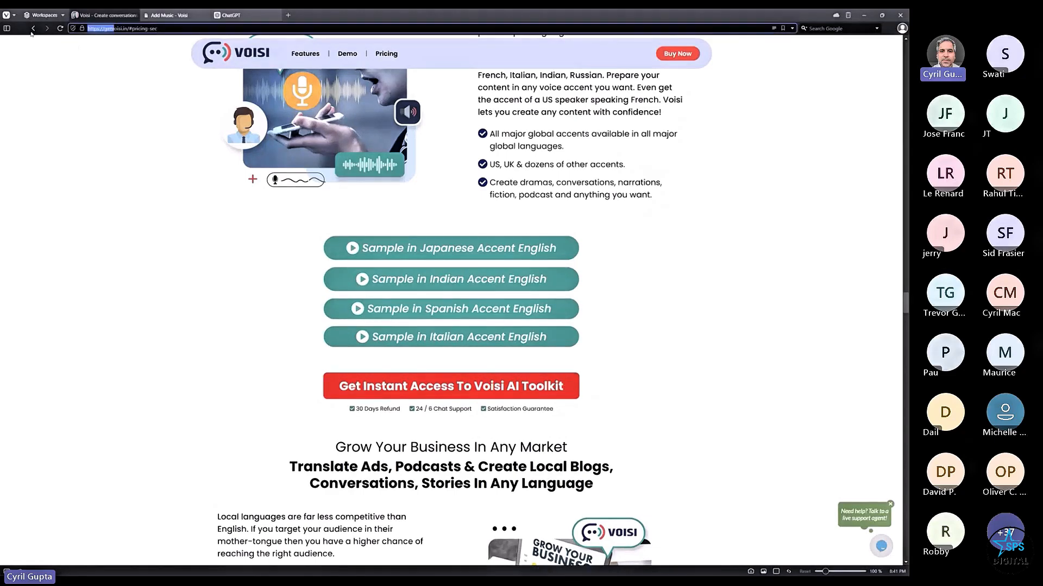
{"action": "scroll", "coordinate": [320, 206], "scroll_direction": "up", "scroll_amount": 4}
{"action": "left_click_drag", "start_coordinate": [321, 207], "coordinate": [548, 225]}
{"action": "left_click", "coordinate": [418, 247]}
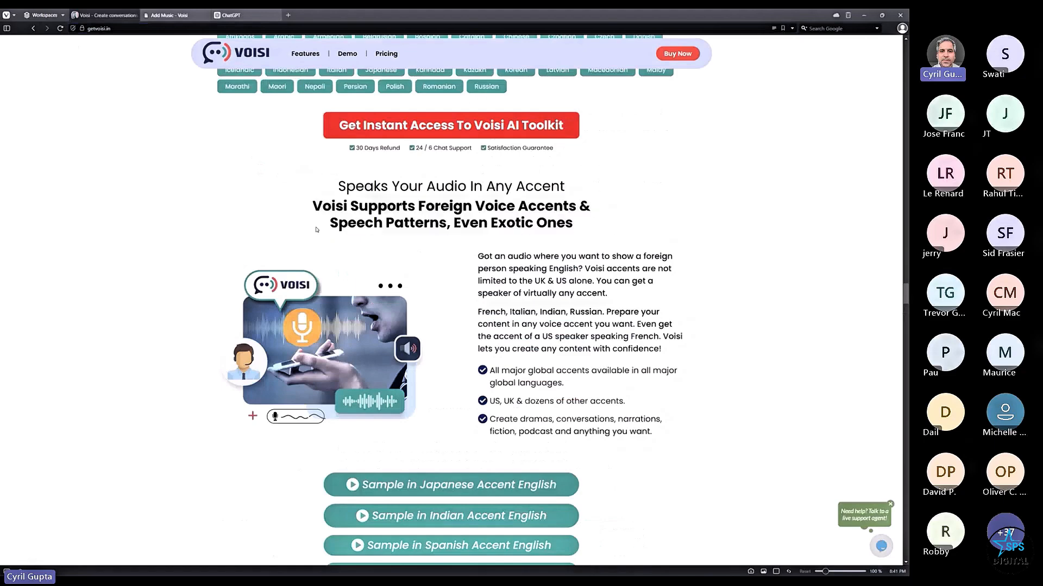
{"action": "left_click_drag", "start_coordinate": [317, 228], "coordinate": [505, 212]}
{"action": "left_click", "coordinate": [504, 212]}
{"action": "left_click_drag", "start_coordinate": [315, 243], "coordinate": [535, 222]}
{"action": "left_click", "coordinate": [534, 222]}
{"action": "scroll", "coordinate": [361, 288], "scroll_direction": "down", "scroll_amount": 4}
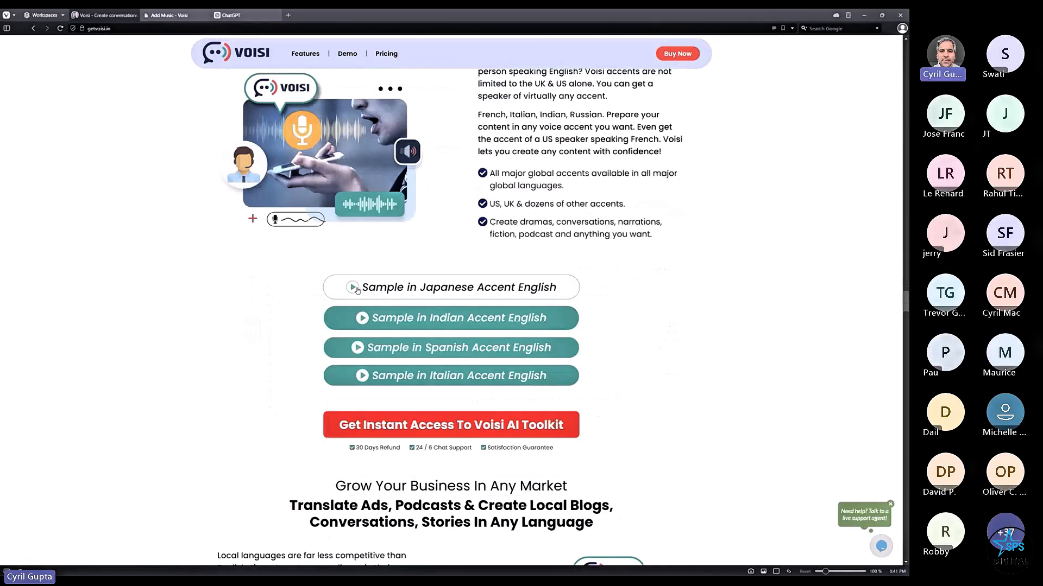
{"action": "left_click", "coordinate": [168, 16]}
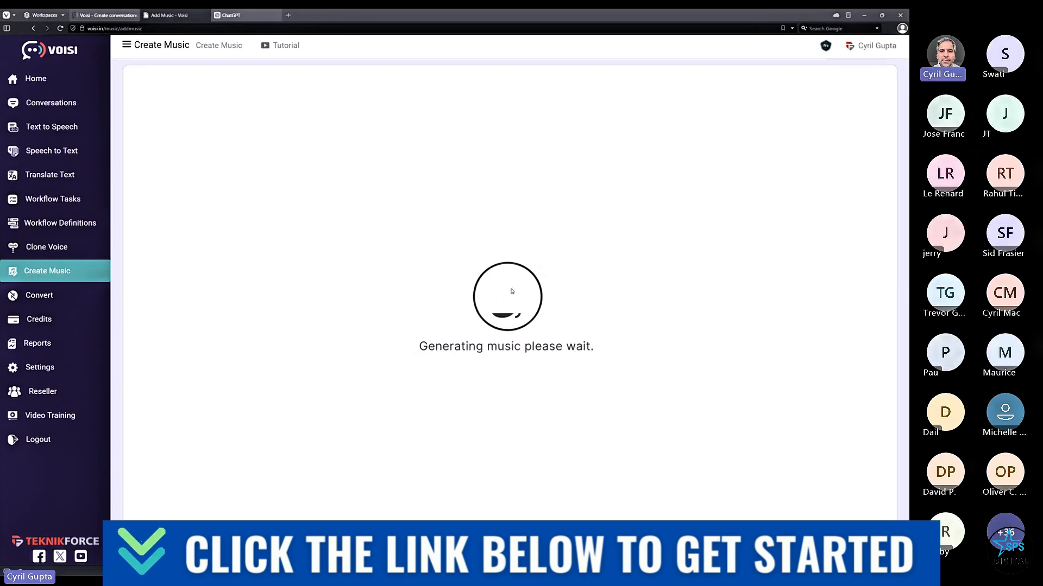
- Save the rise-up-6.mp3 attachment from the Skype chat to Downloads
{"action": "key", "text": "alt+Tab"}
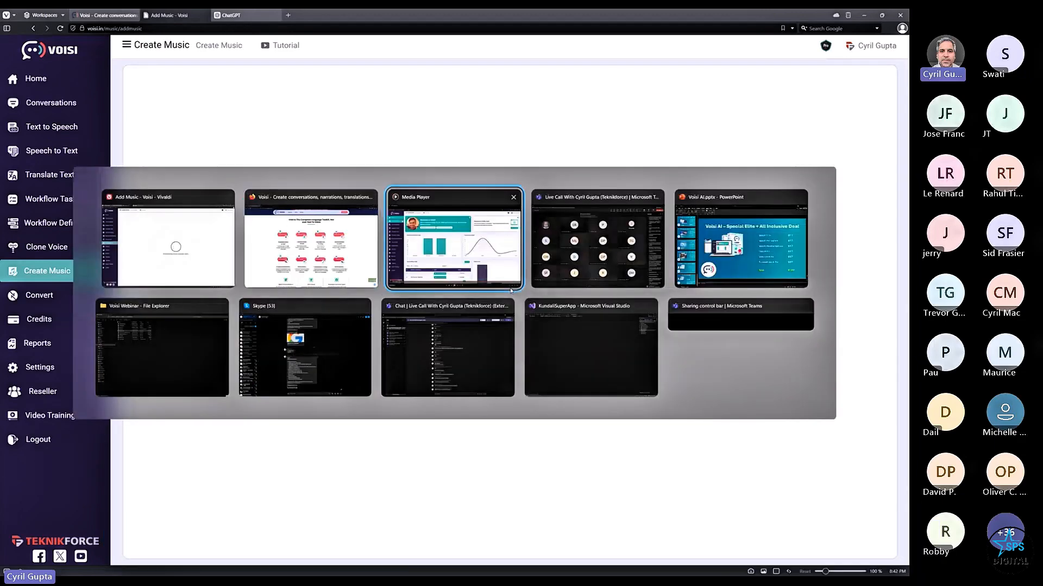
{"action": "key", "text": "alt+Tab"}
{"action": "key", "text": "alt+Tab"}
{"action": "key", "text": "alt+Tab"}
{"action": "key", "text": "alt+Tab"}
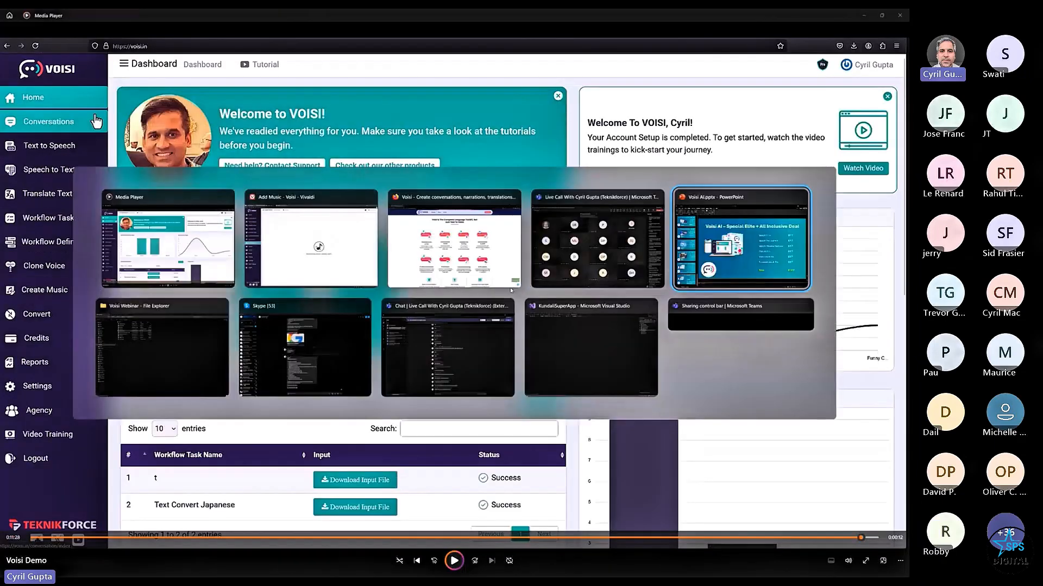
{"action": "key", "text": "alt+Tab"}
{"action": "key", "text": "alt+Tab"}
{"action": "key", "text": "alt+Tab"}
{"action": "key", "text": "alt+Tab"}
{"action": "key", "text": "alt+Tab"}
{"action": "key", "text": "alt+Tab"}
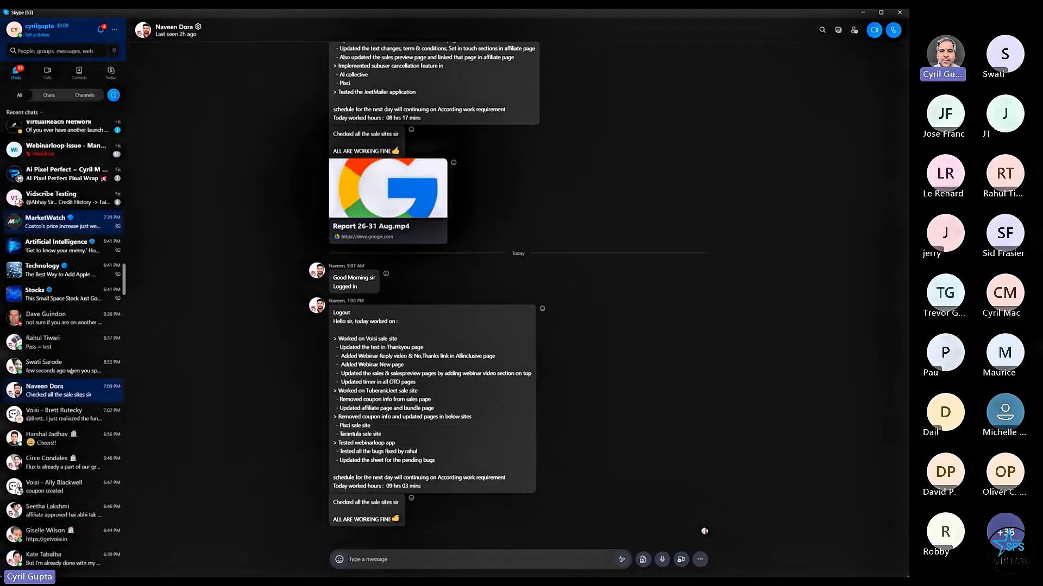
{"action": "scroll", "coordinate": [70, 371], "scroll_direction": "down", "scroll_amount": 2}
{"action": "left_click", "coordinate": [55, 238]}
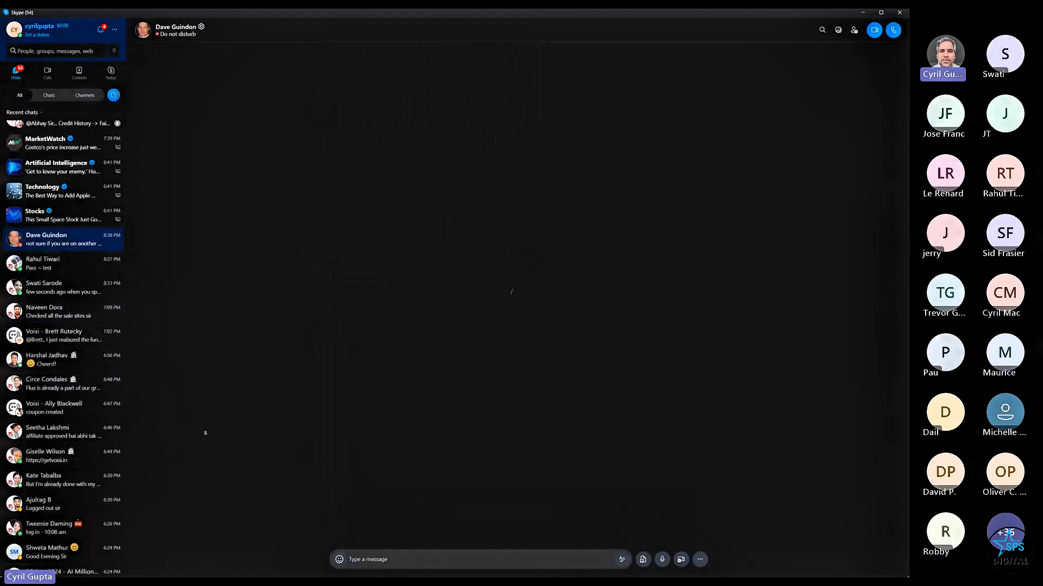
{"action": "right_click", "coordinate": [377, 485]}
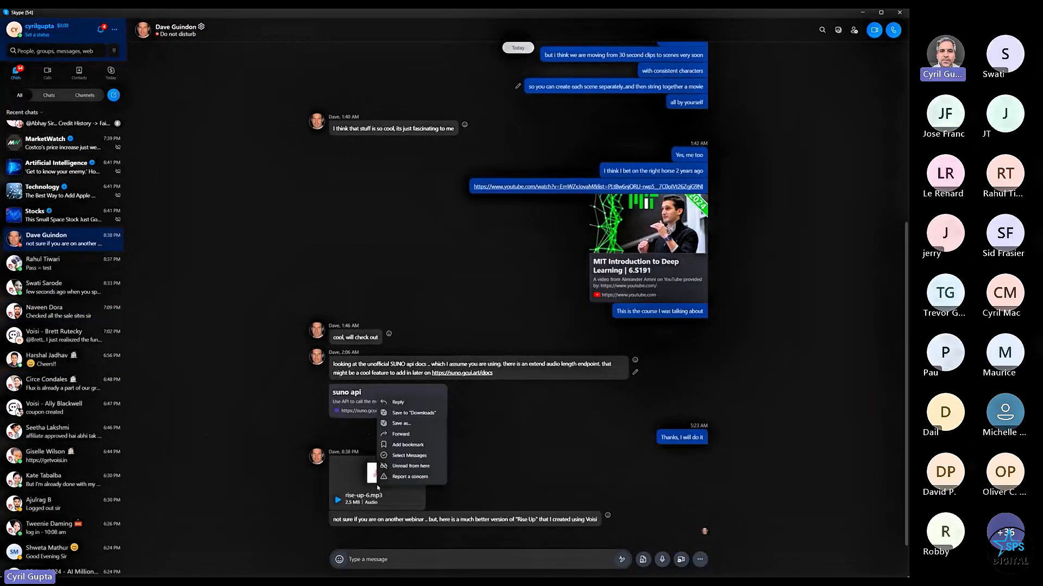
{"action": "left_click", "coordinate": [414, 414]}
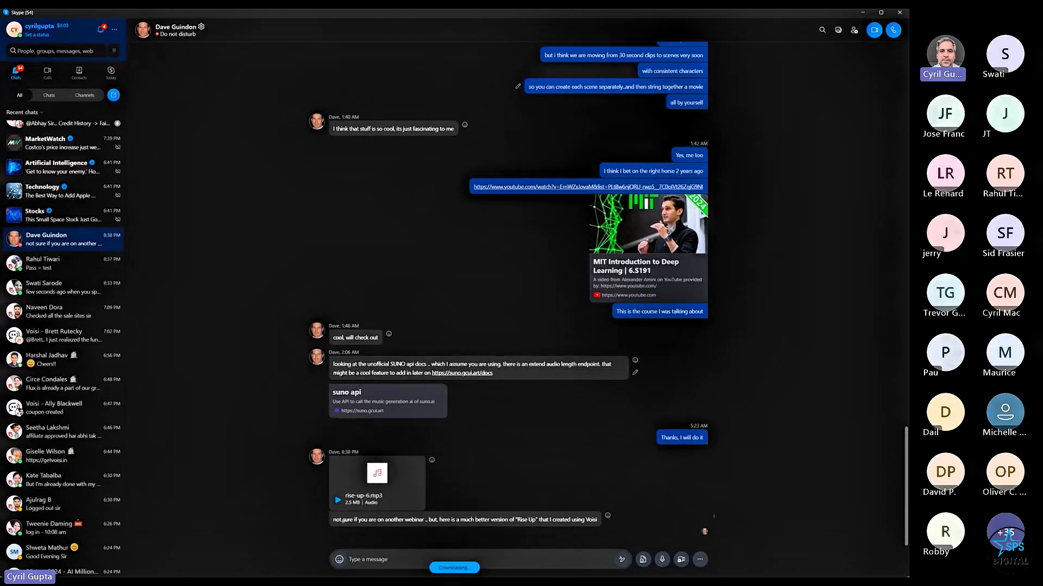
- Minimize Skype and open a File Explorer window
{"action": "left_click_drag", "start_coordinate": [342, 520], "coordinate": [445, 528]}
{"action": "right_click", "coordinate": [445, 527]}
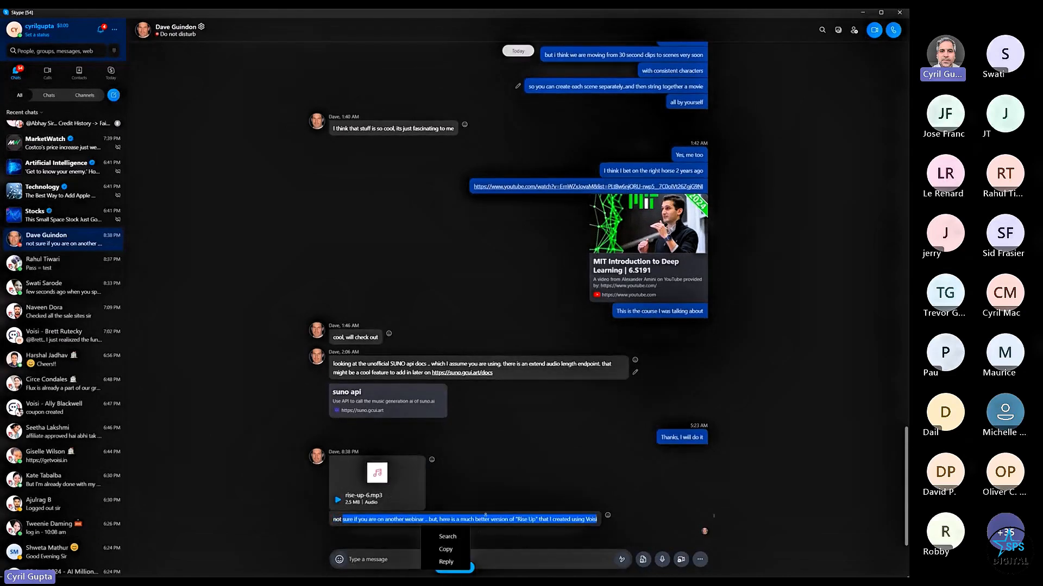
{"action": "left_click", "coordinate": [450, 549]}
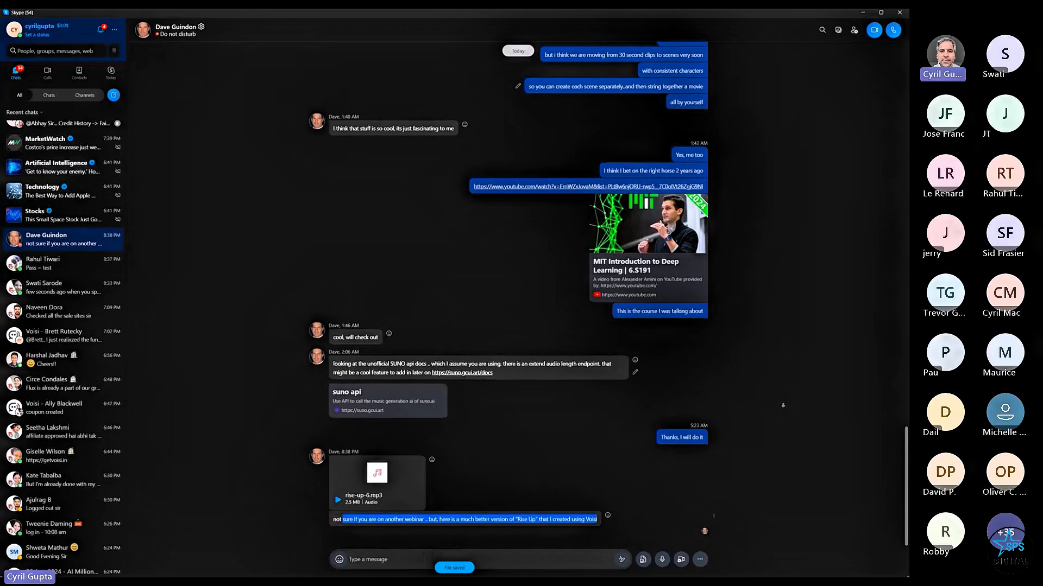
{"action": "left_click", "coordinate": [862, 13]}
{"action": "key", "text": "alt+Tab"}
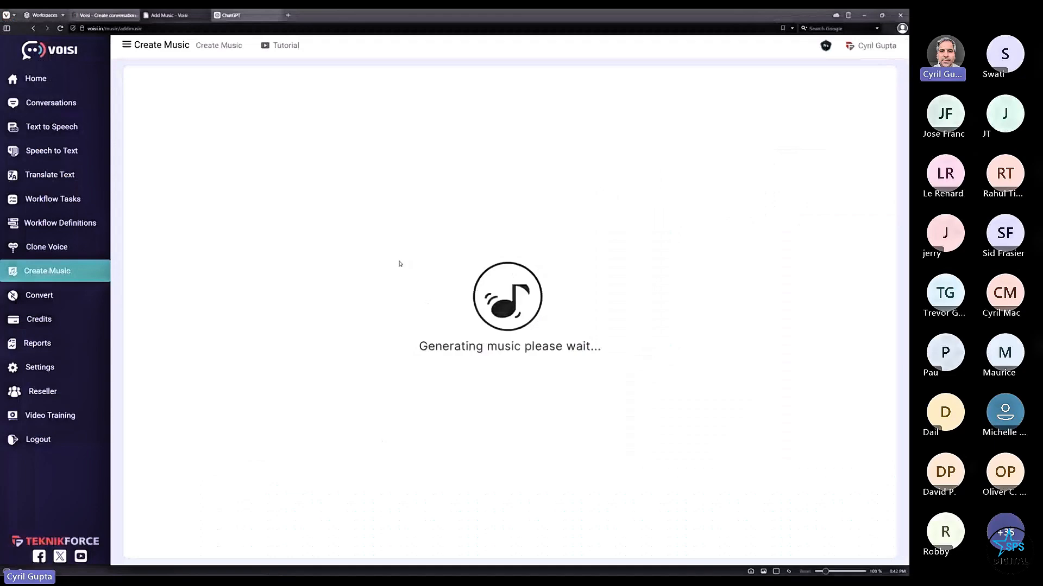
{"action": "key", "text": "super+e"}
- Play rise-up-6.mp3 from the Downloads folder in Media Player
{"action": "left_click", "coordinate": [29, 162]}
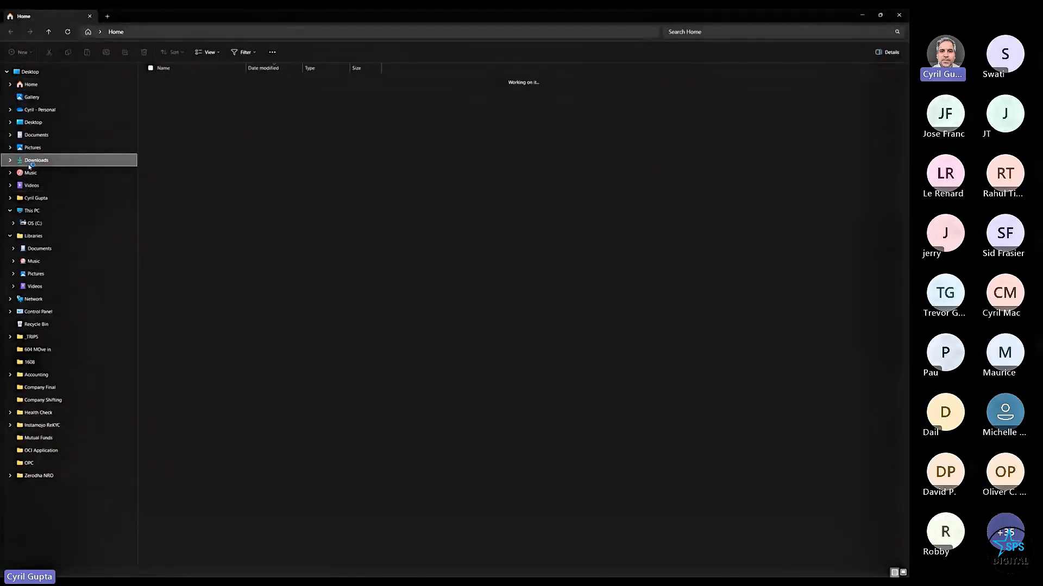
{"action": "left_click", "coordinate": [191, 91]}
{"action": "double_click", "coordinate": [191, 91]}
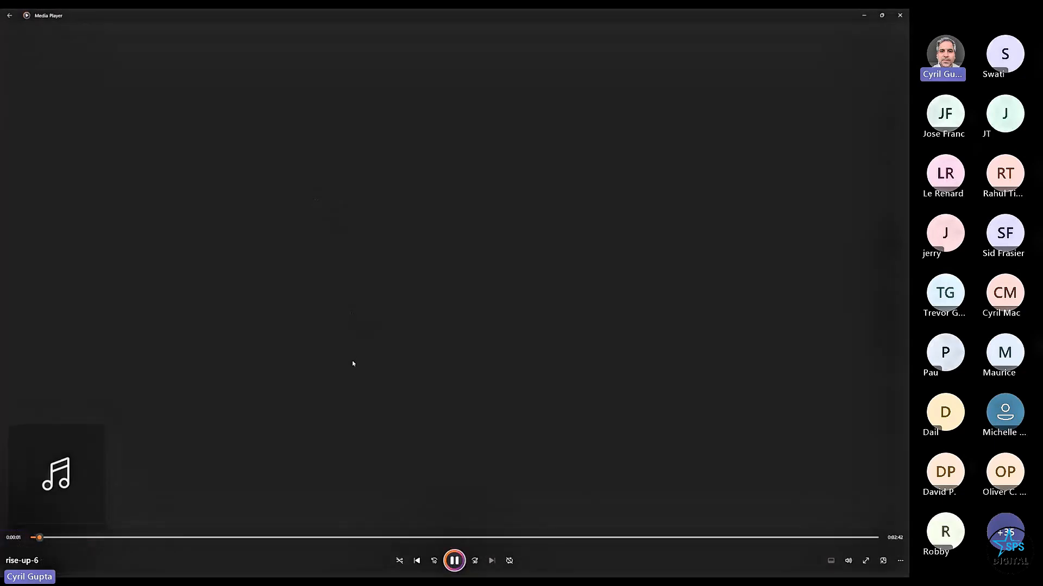
{"action": "key", "text": "alt+Tab"}
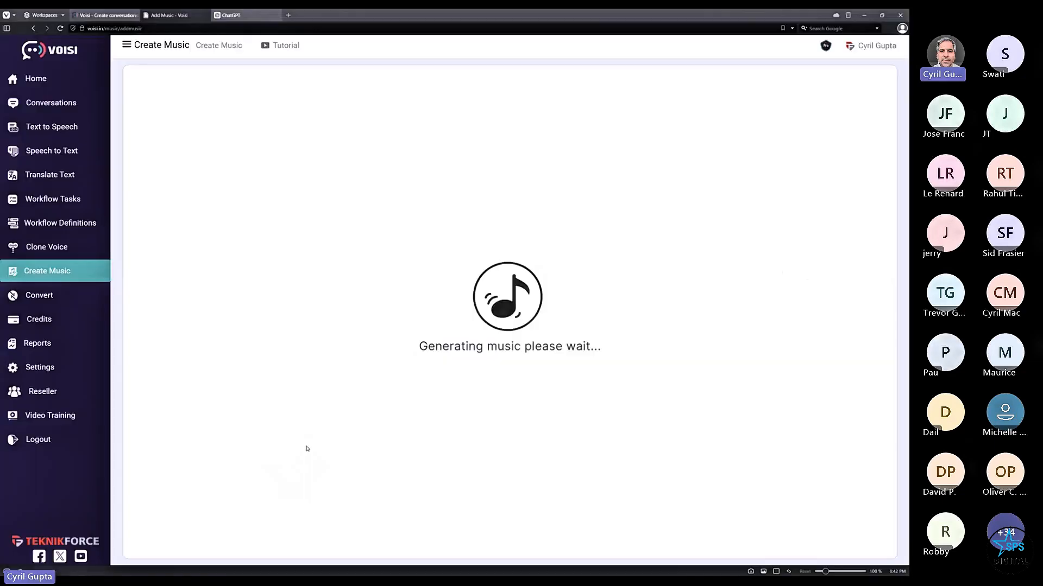
{"action": "key", "text": "alt+Tab"}
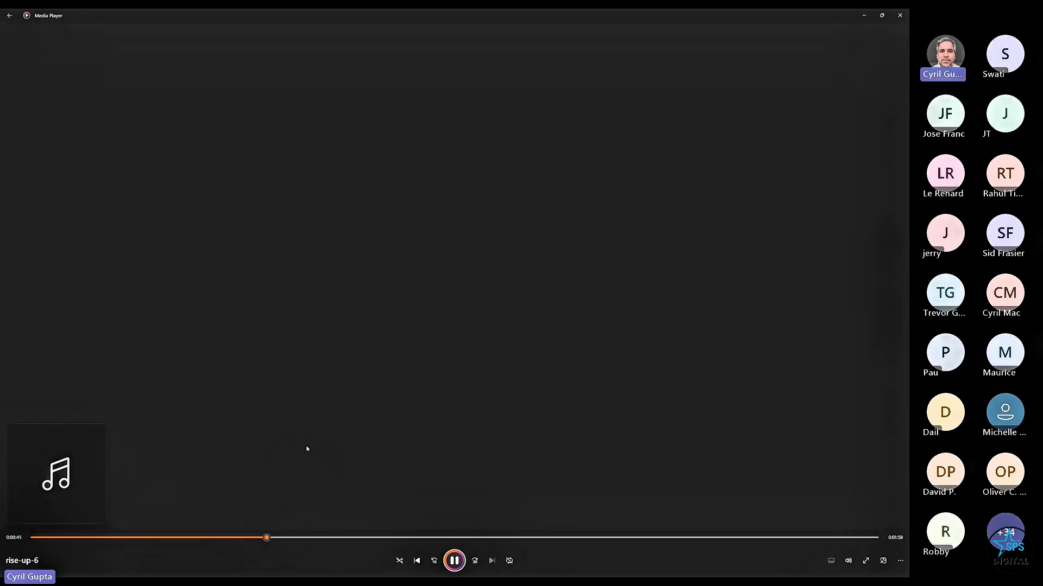
- Pause the rise-up-6 playback in Media Player
{"action": "key", "text": "alt+Tab"}
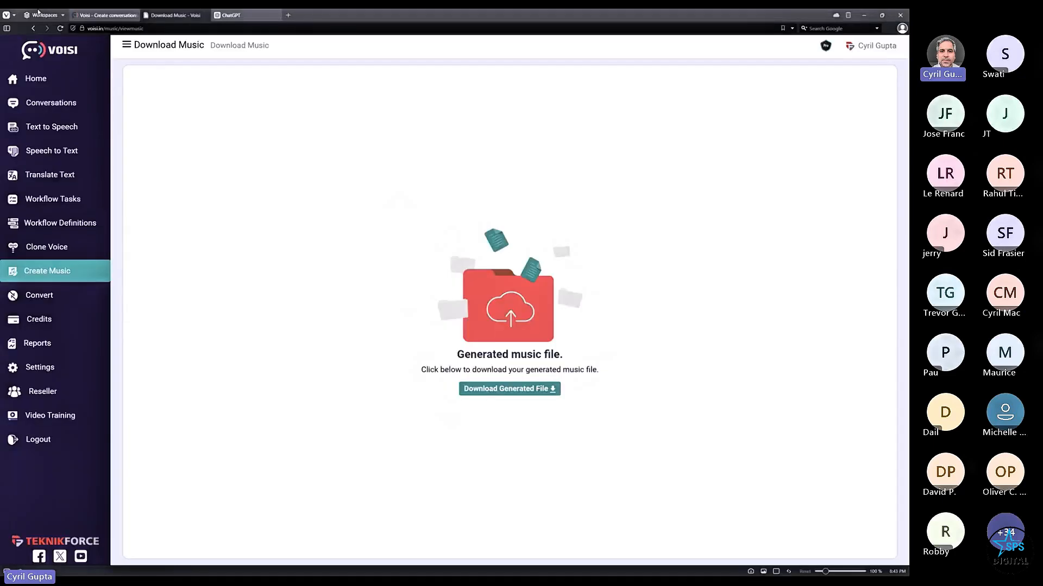
{"action": "key", "text": "alt+Tab"}
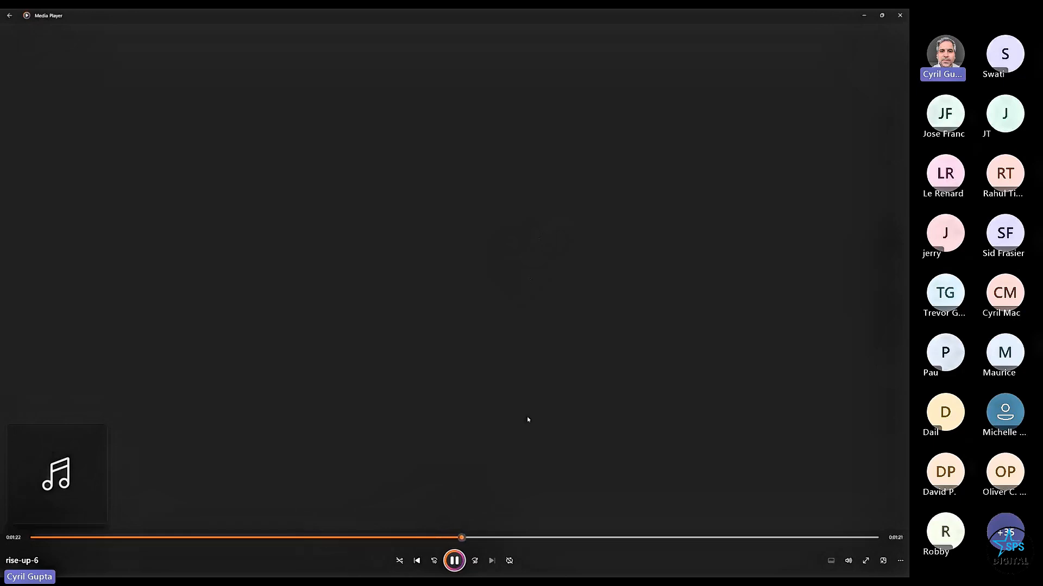
{"action": "left_click", "coordinate": [461, 562]}
- Download the generated My Resilient song MP3 and play it from the browser's downloads list
{"action": "key", "text": "alt+Tab"}
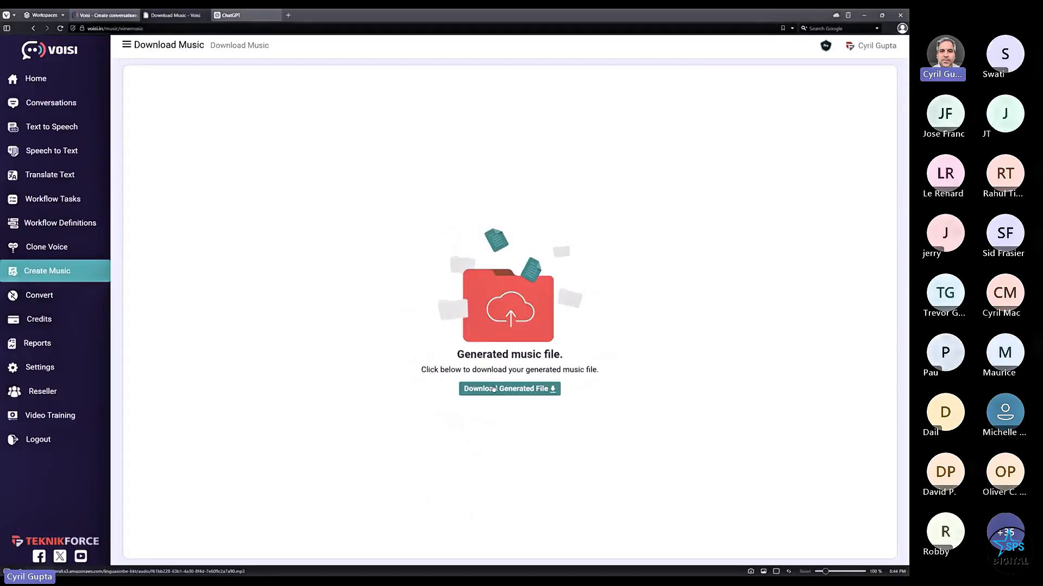
{"action": "left_click", "coordinate": [544, 393]}
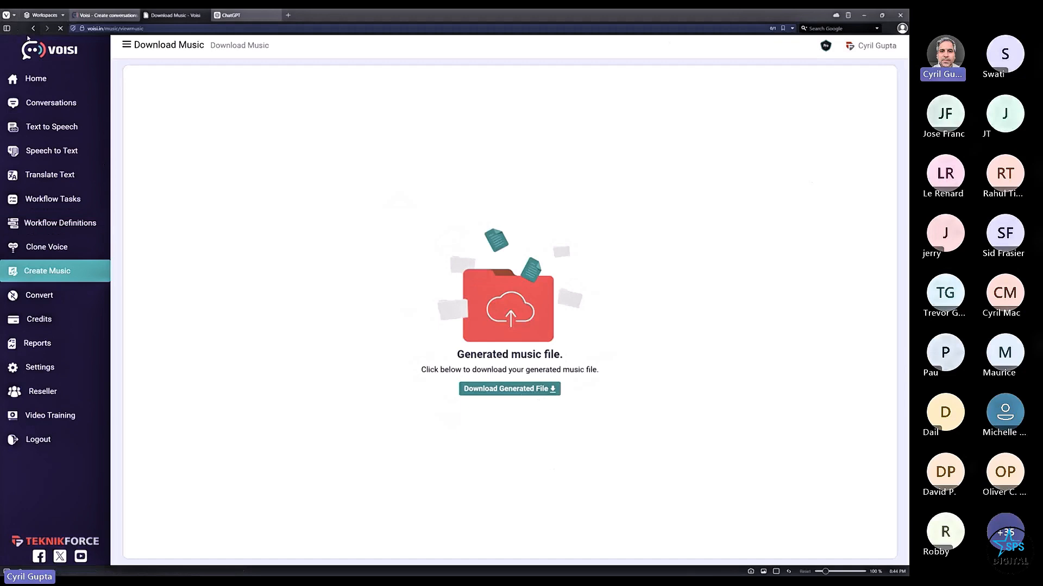
{"action": "left_click", "coordinate": [6, 29]}
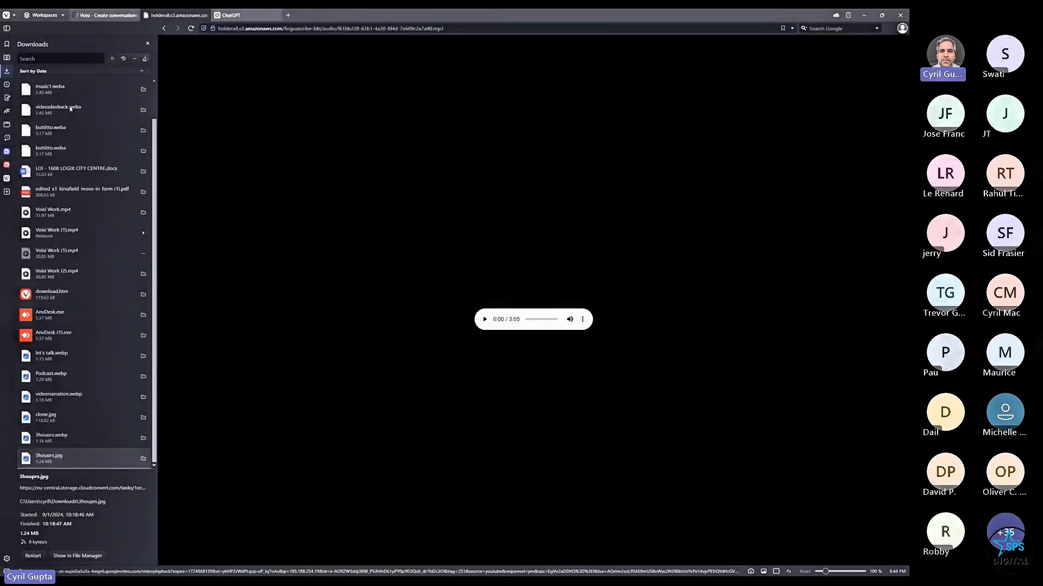
{"action": "left_click", "coordinate": [484, 320]}
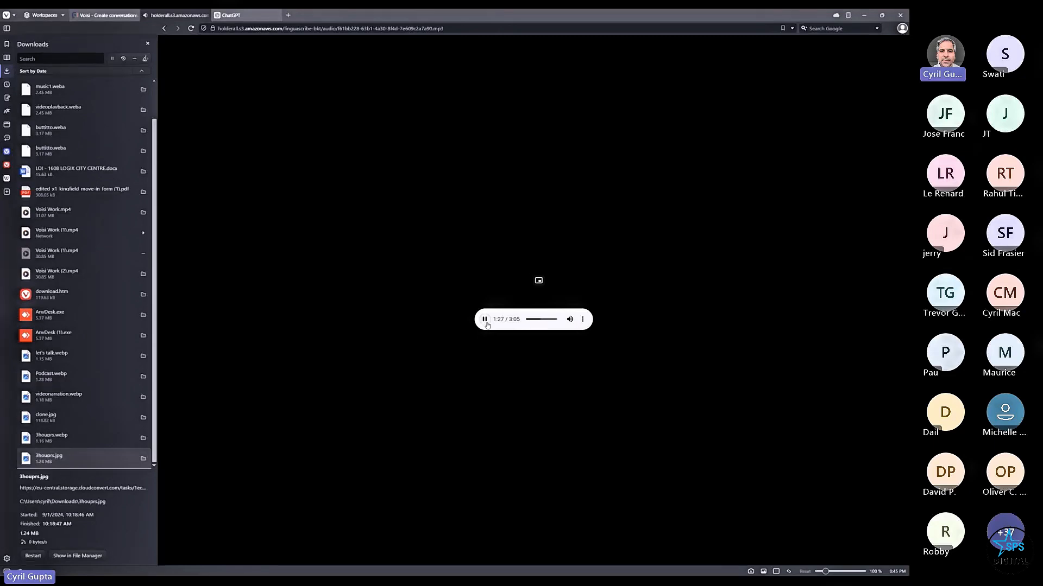
- Return to the Voisi sales page, hide the downloads list, reload it and scroll to the accent samples
{"action": "key", "text": "super"}
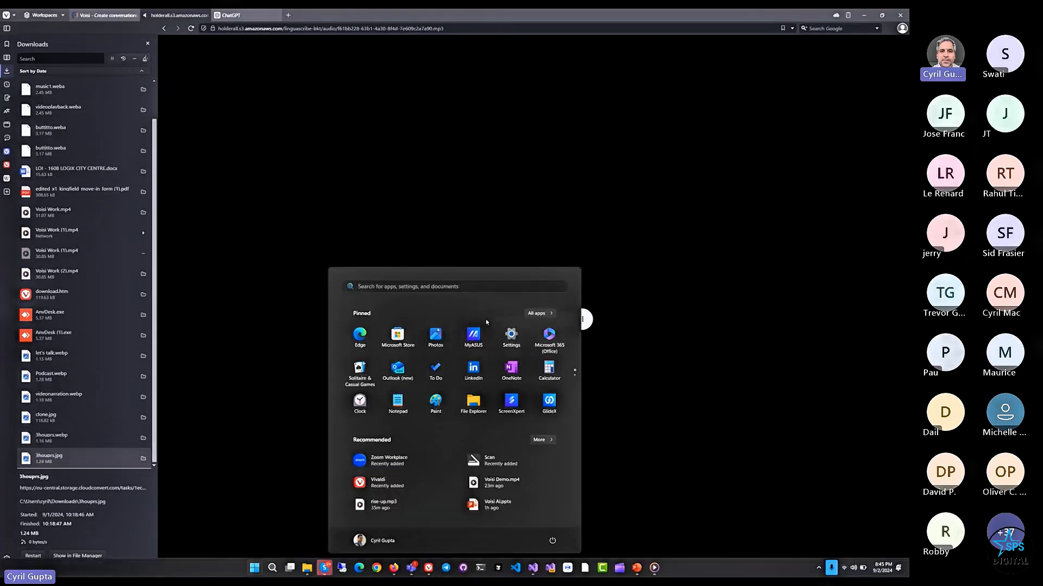
{"action": "left_click", "coordinate": [126, 19]}
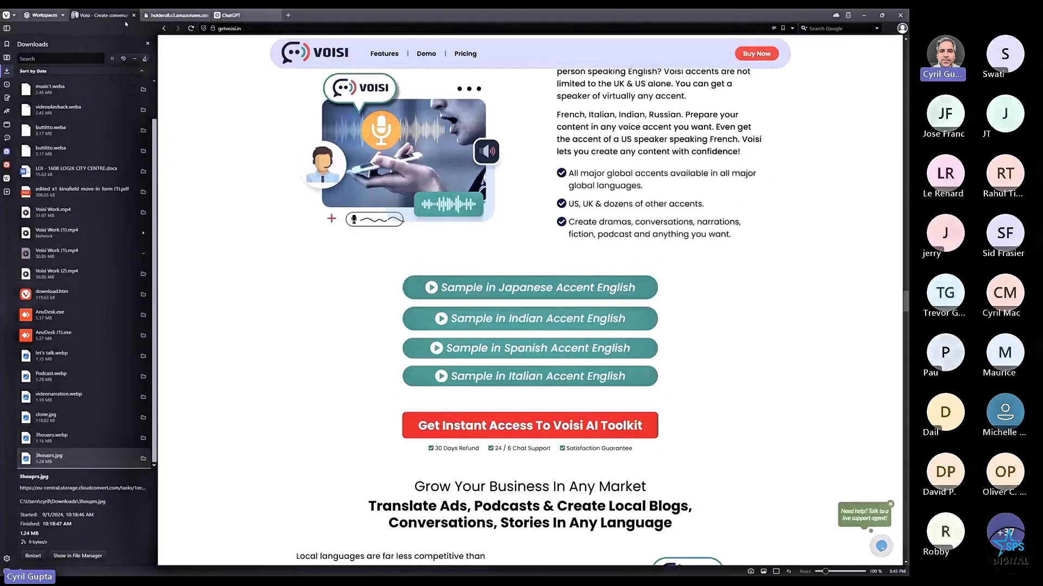
{"action": "left_click", "coordinate": [149, 44]}
{"action": "left_click", "coordinate": [60, 29]}
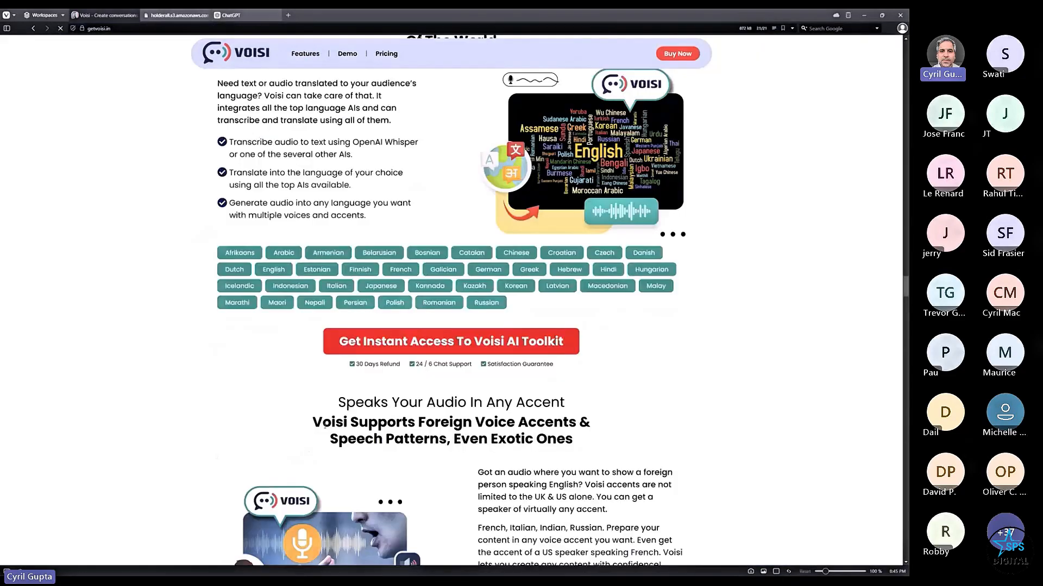
{"action": "scroll", "coordinate": [357, 325], "scroll_direction": "down", "scroll_amount": 6}
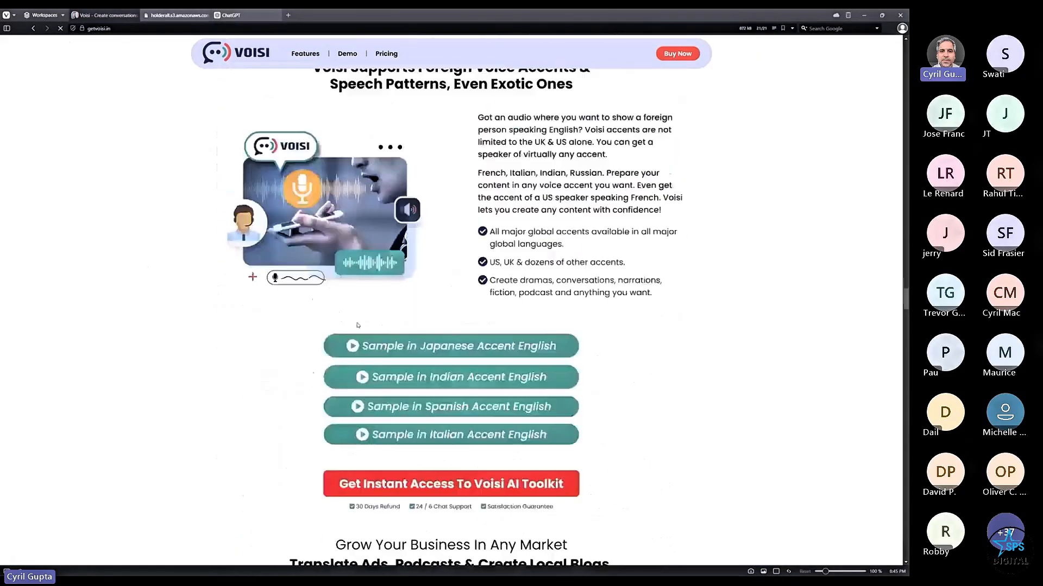
{"action": "scroll", "coordinate": [357, 325], "scroll_direction": "down", "scroll_amount": 1}
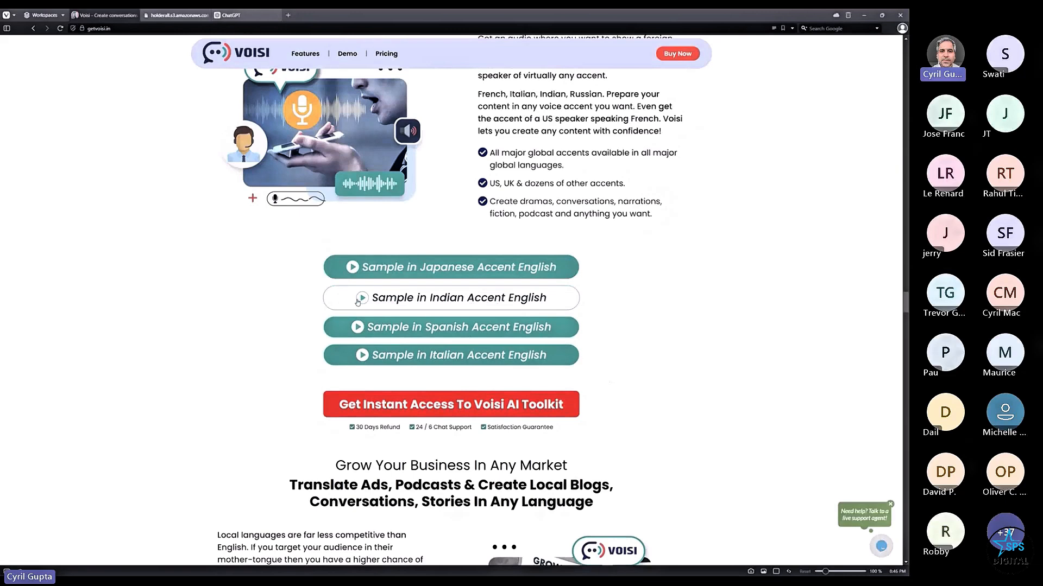
{"action": "mouse_move", "coordinate": [234, 15]}
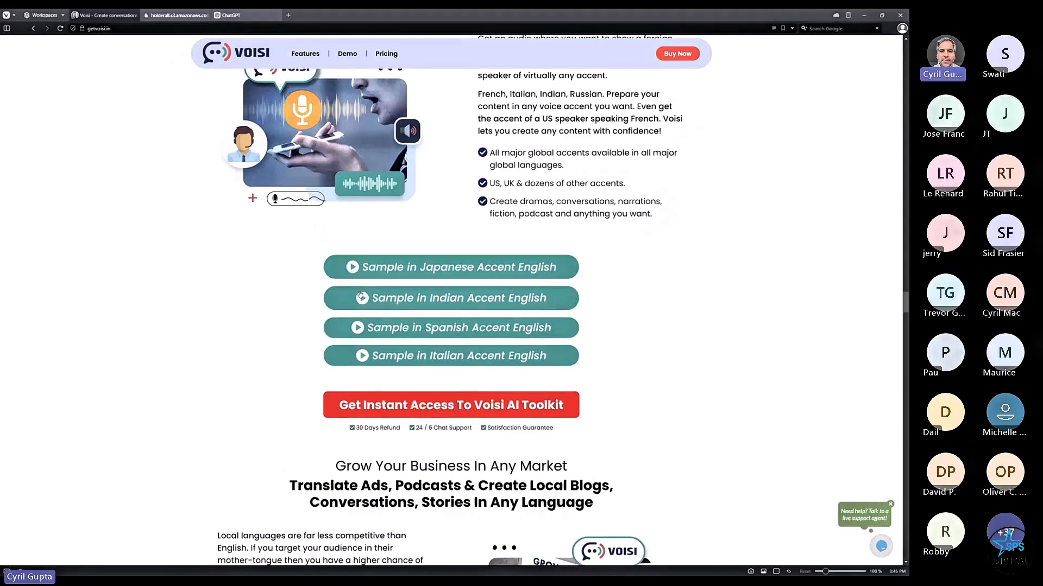
- Highlight part of the resilient-people song lyrics in ChatGPT
{"action": "left_click", "coordinate": [244, 18]}
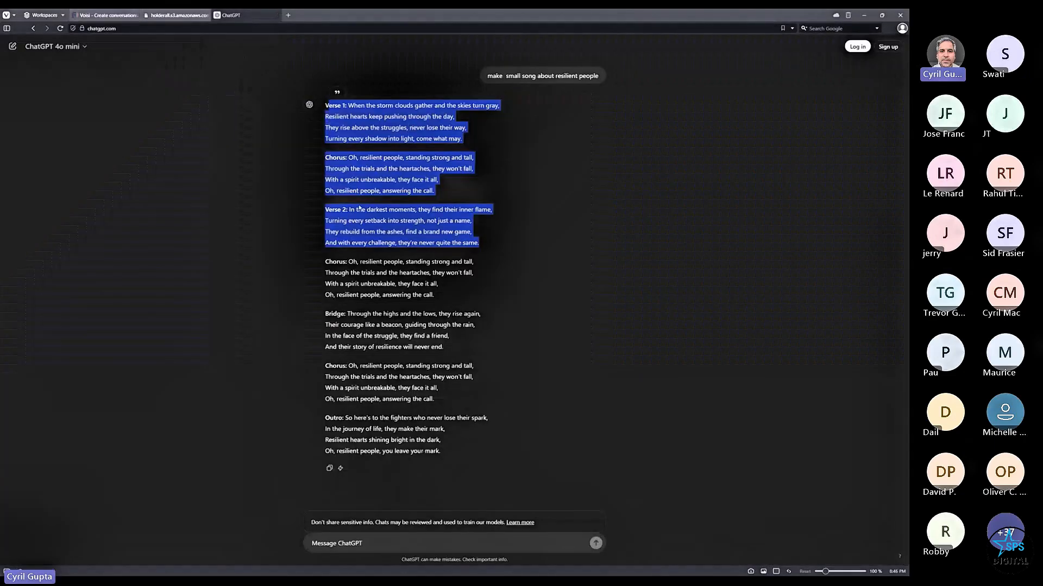
{"action": "left_click", "coordinate": [469, 342]}
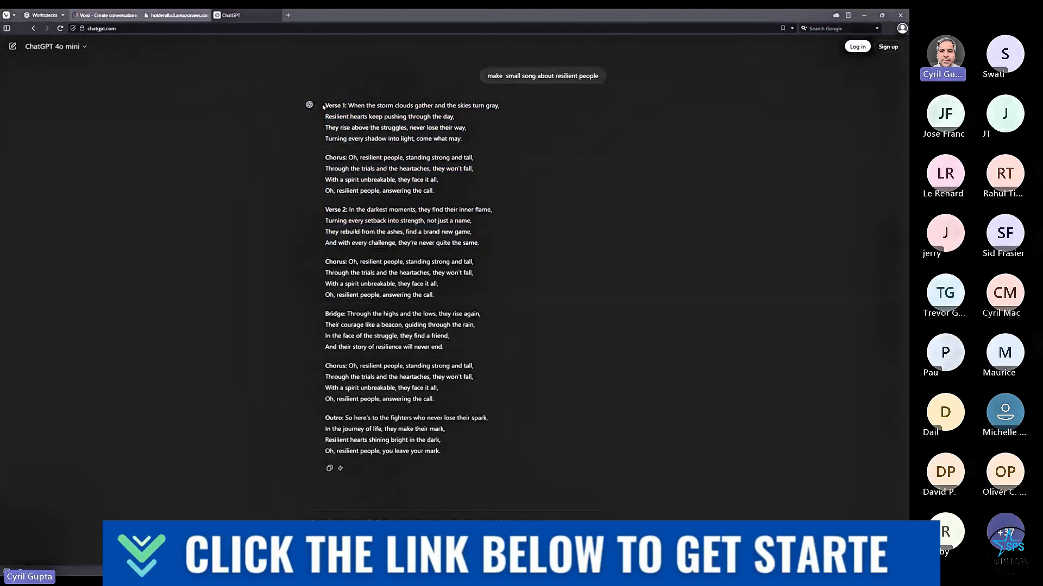
{"action": "left_click_drag", "start_coordinate": [335, 129], "coordinate": [520, 305]}
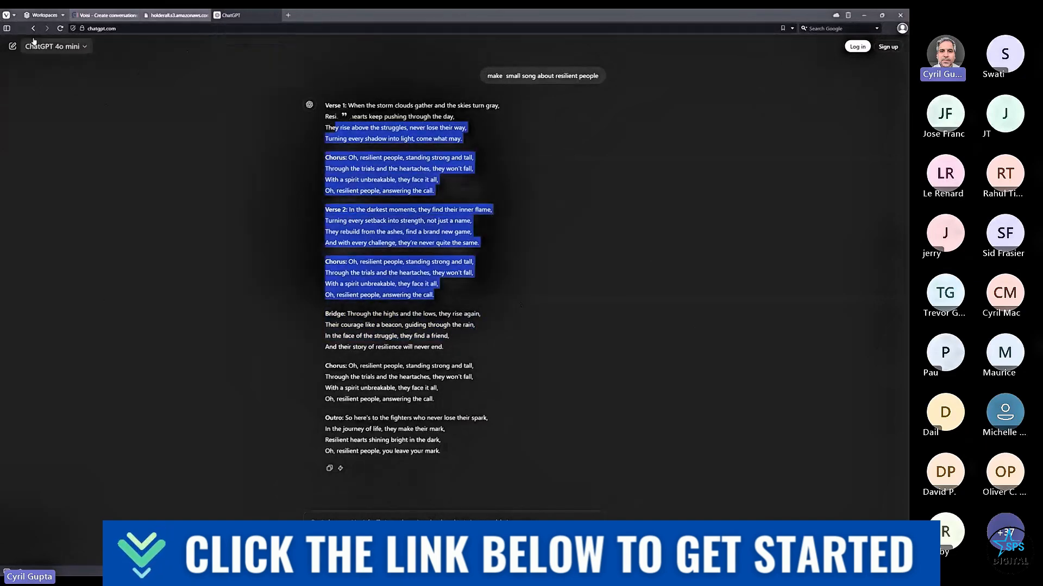
- Go back to the Voisi tab, then switch to the PowerPoint deck at slide 36
{"action": "left_click", "coordinate": [87, 15]}
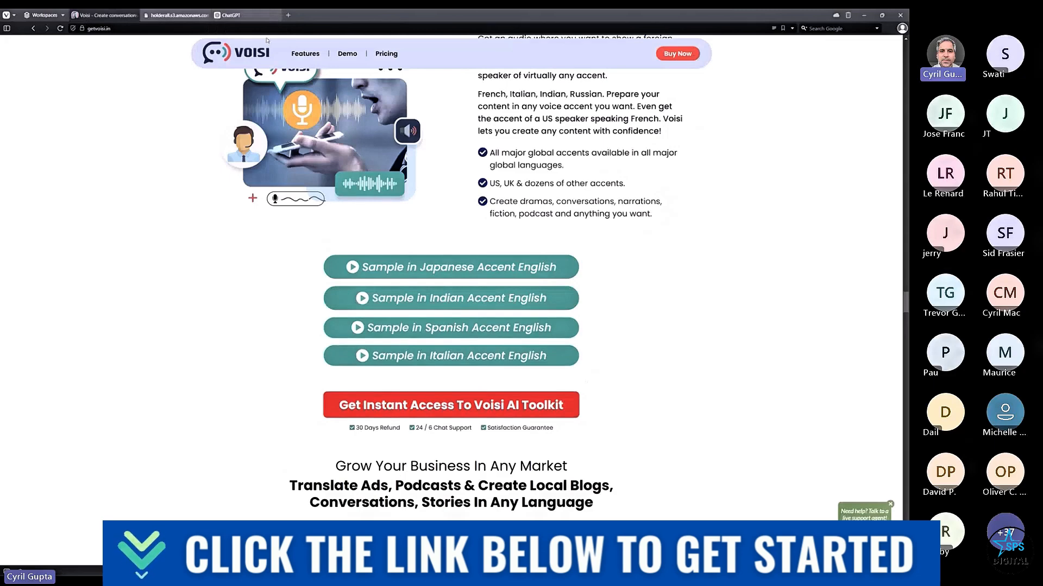
{"action": "key", "text": "alt+Tab"}
{"action": "key", "text": "alt+Tab"}
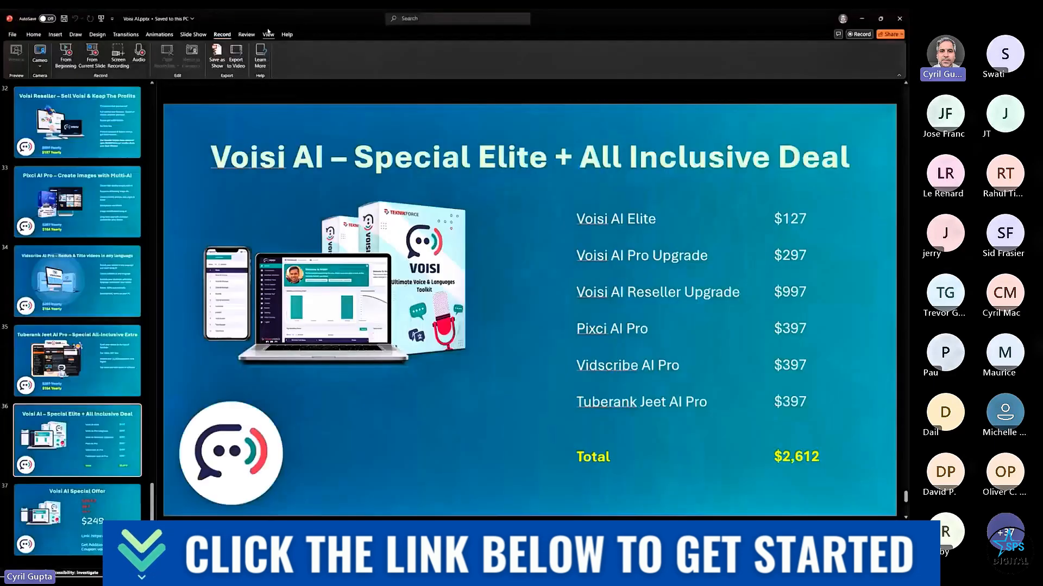
{"action": "key", "text": "alt+Tab"}
{"action": "key", "text": "alt+Tab"}
{"action": "key", "text": "alt+Tab"}
{"action": "key", "text": "alt+Tab"}
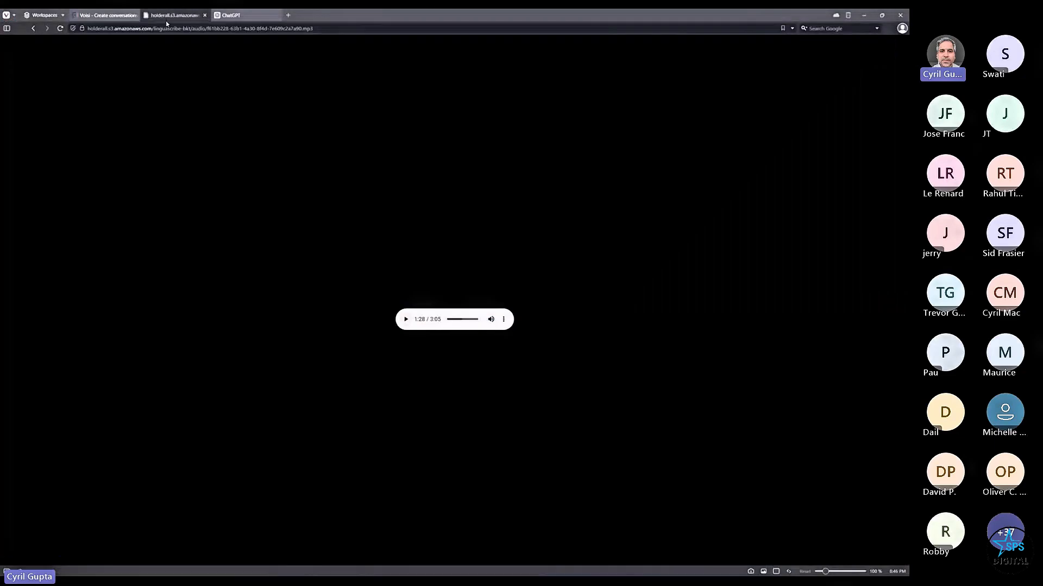
- Go back from the conversation audio to Voisi's Download Music page
{"action": "left_click", "coordinate": [33, 29]}
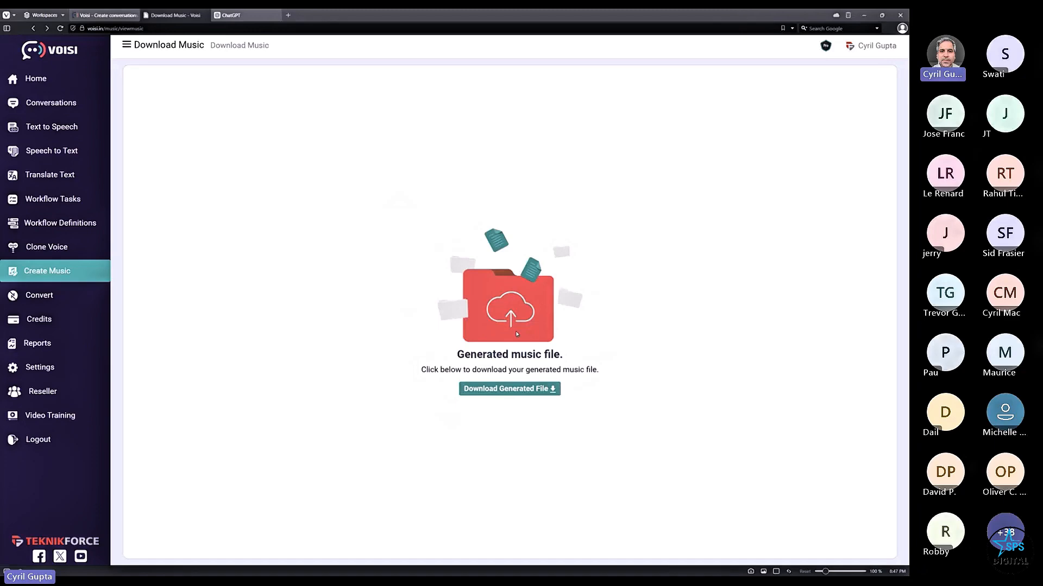
- Highlight the ChatGPT song lyrics from Verse 1 through the Bridge, then return to the Voisi dashboard
{"action": "key", "text": "alt+Tab"}
{"action": "key", "text": "alt+Tab"}
{"action": "left_click", "coordinate": [232, 17]}
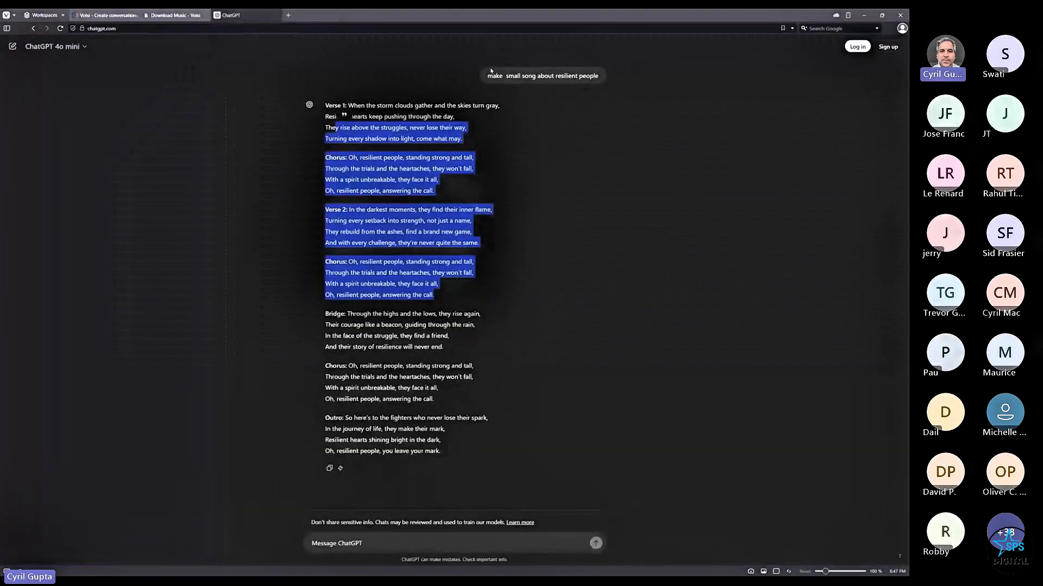
{"action": "left_click", "coordinate": [488, 84]}
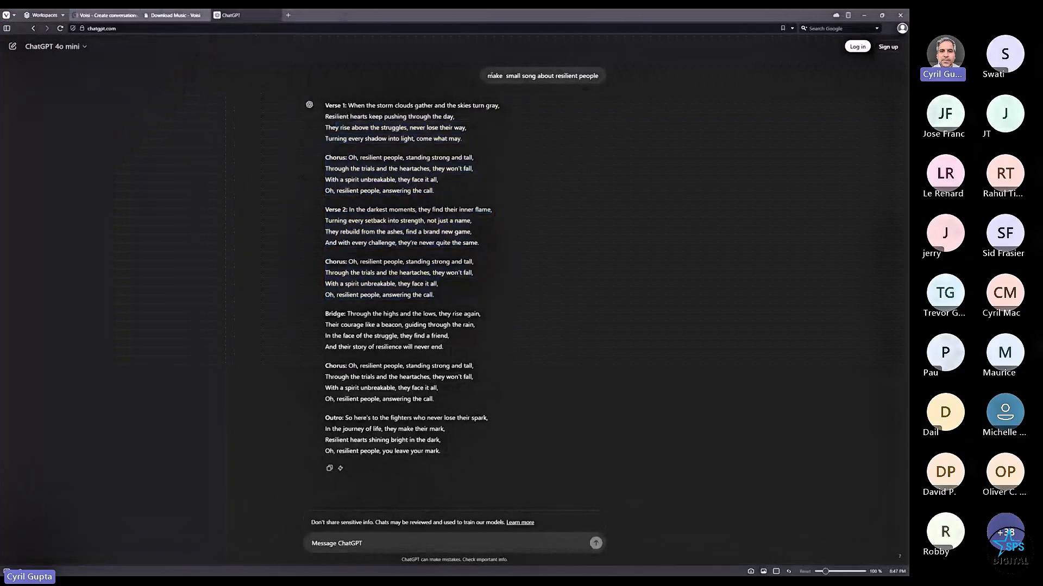
{"action": "left_click_drag", "start_coordinate": [488, 75], "coordinate": [602, 76]}
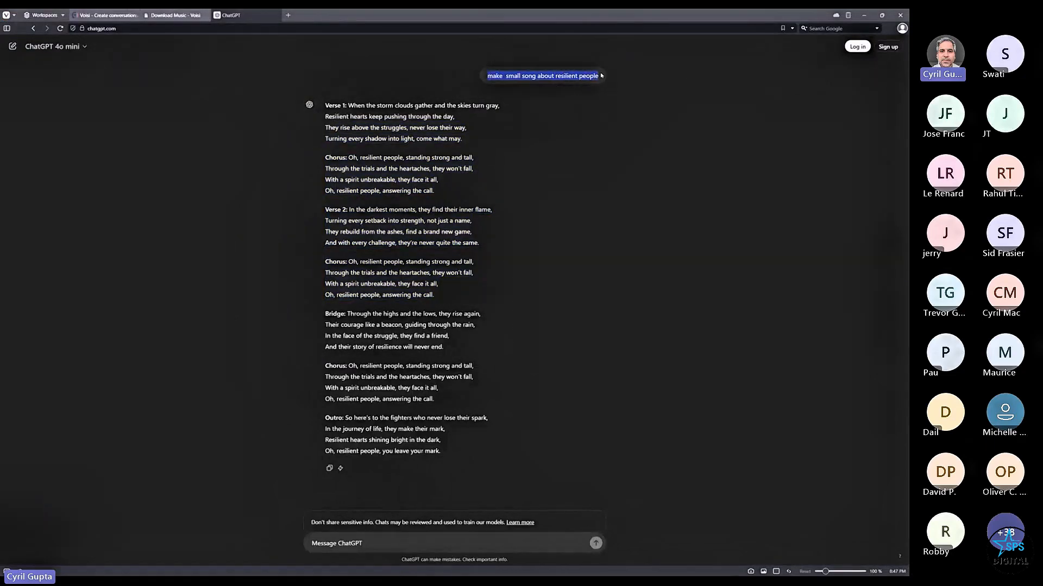
{"action": "left_click", "coordinate": [592, 76]}
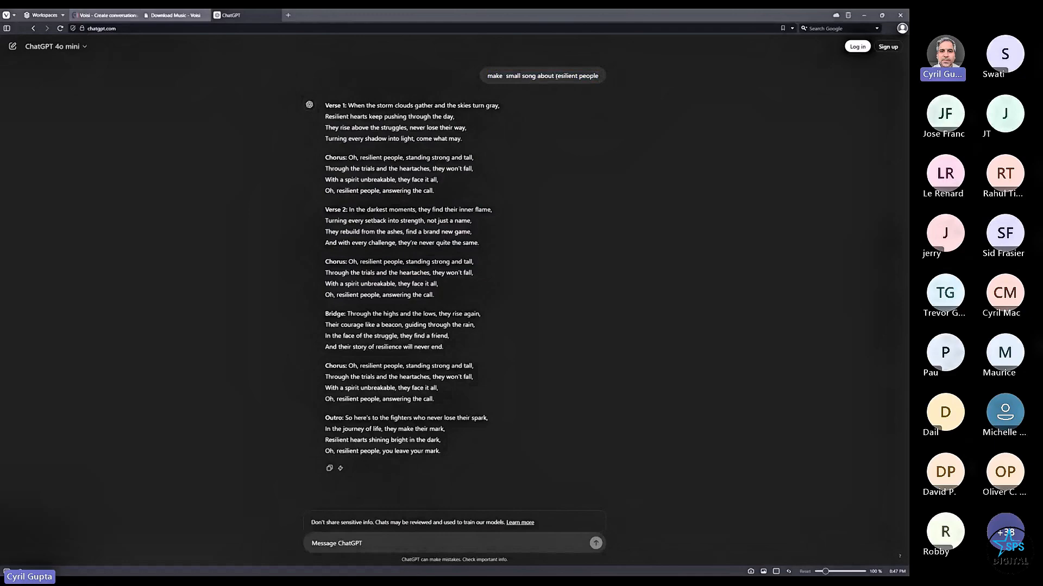
{"action": "left_click_drag", "start_coordinate": [348, 105], "coordinate": [443, 373]}
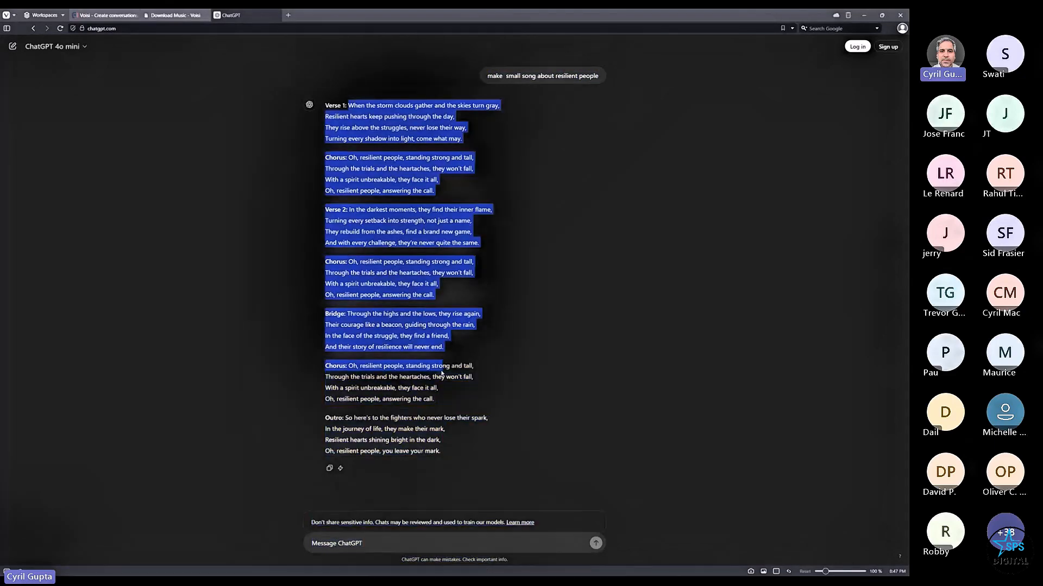
{"action": "left_click", "coordinate": [172, 15]}
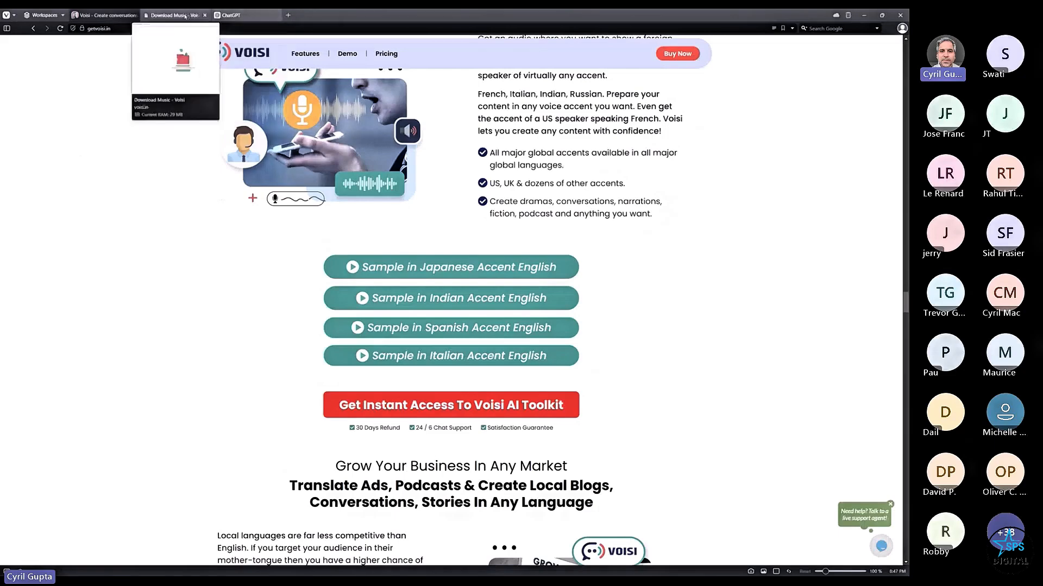
{"action": "left_click", "coordinate": [106, 15]}
- Show the List of Tracks and highlight the track titles and 'voisi song' tags
{"action": "left_click", "coordinate": [55, 278]}
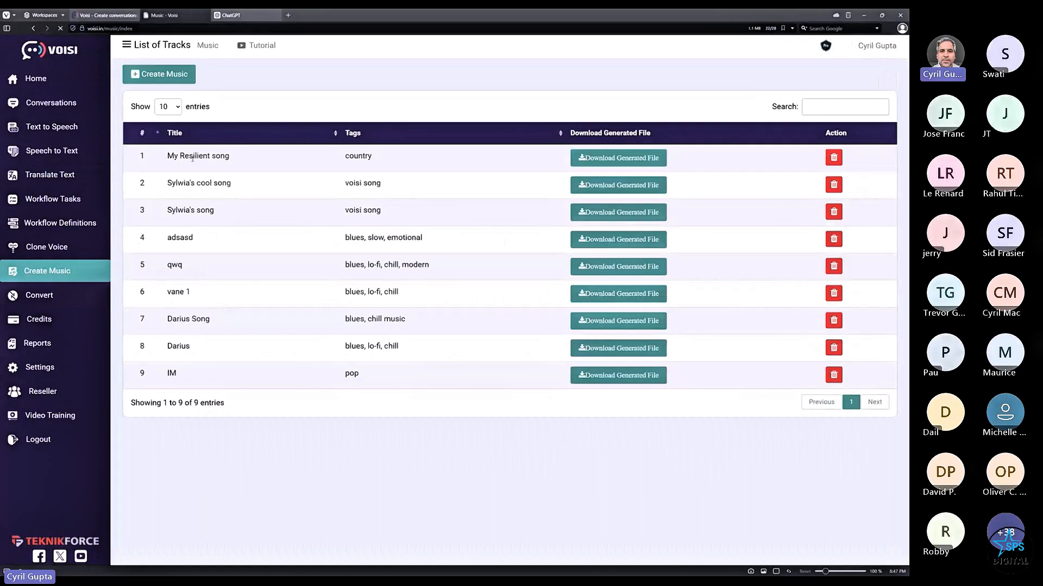
{"action": "left_click_drag", "start_coordinate": [193, 156], "coordinate": [541, 364]}
{"action": "left_click", "coordinate": [541, 364]}
{"action": "left_click_drag", "start_coordinate": [245, 179], "coordinate": [337, 170]}
{"action": "left_click_drag", "start_coordinate": [263, 203], "coordinate": [244, 171]}
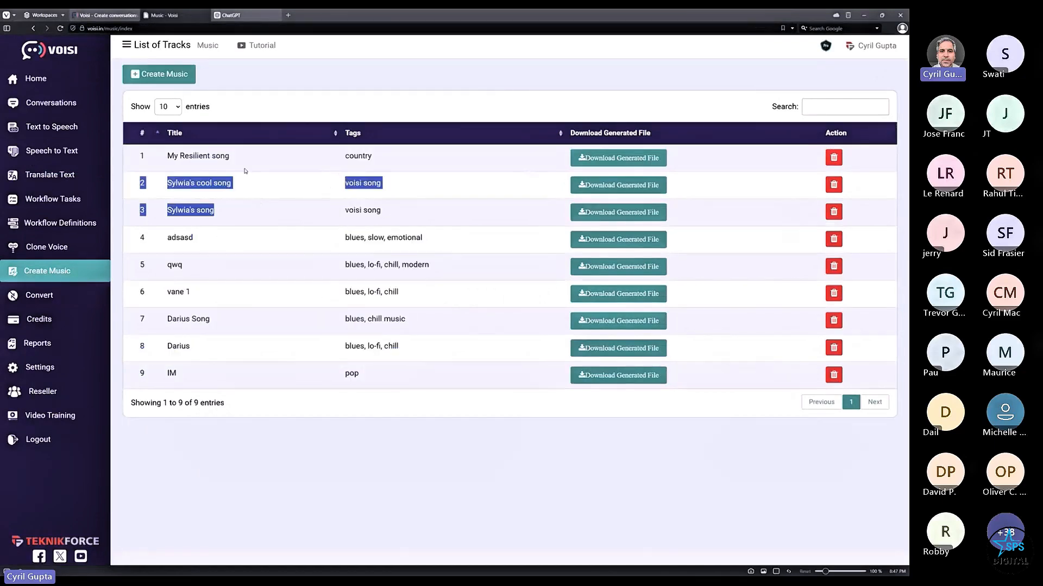
{"action": "left_click", "coordinate": [245, 171]}
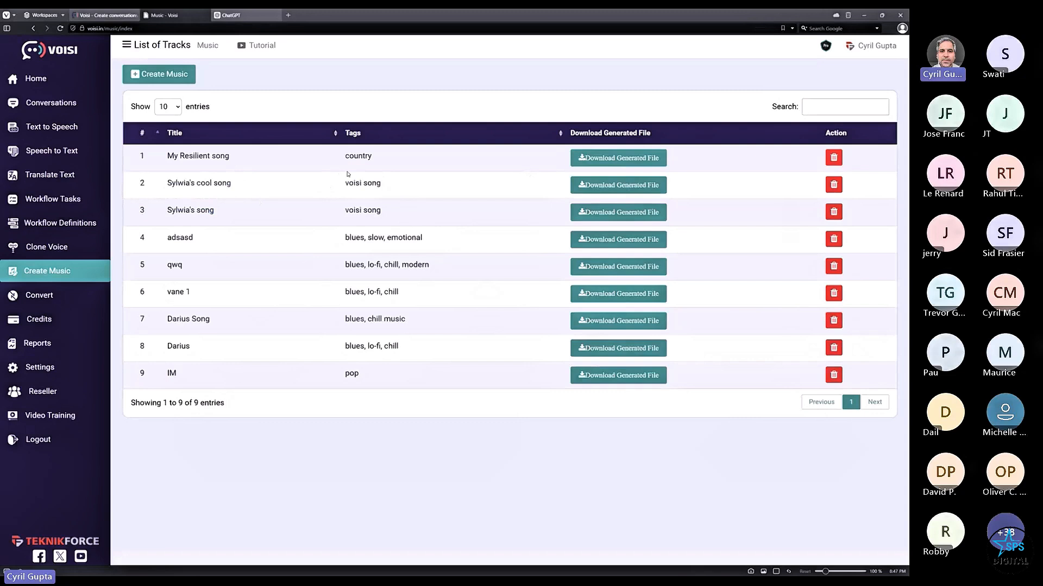
- Open a blank Create Music form, pasting then deleting 'country' from the description
{"action": "left_click", "coordinate": [162, 75]}
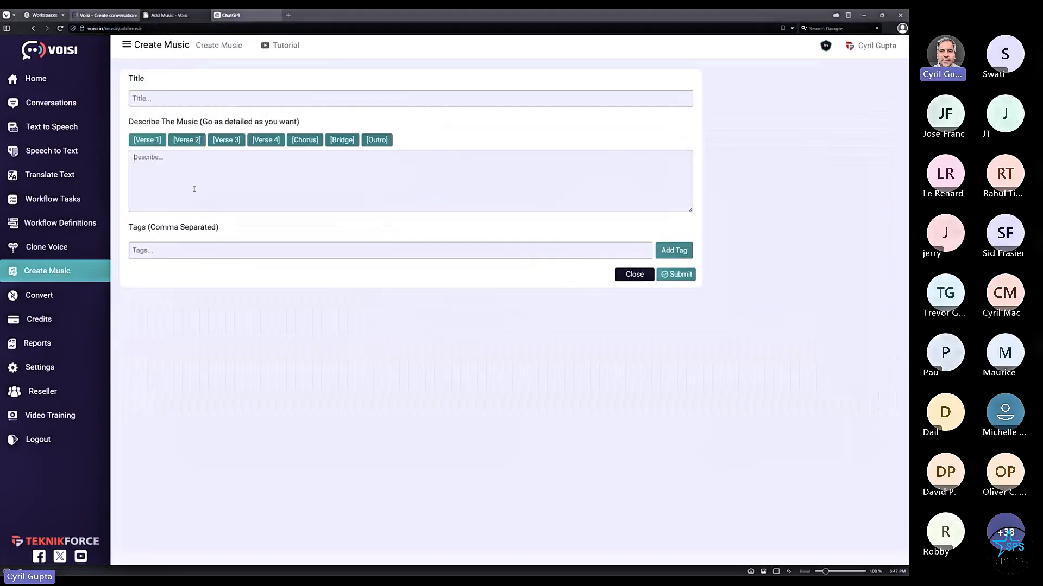
{"action": "key", "text": "alt+v"}
{"action": "left_click", "coordinate": [271, 163]}
{"action": "type", "text": "country"}
{"action": "left_click_drag", "start_coordinate": [267, 179], "coordinate": [50, 196]}
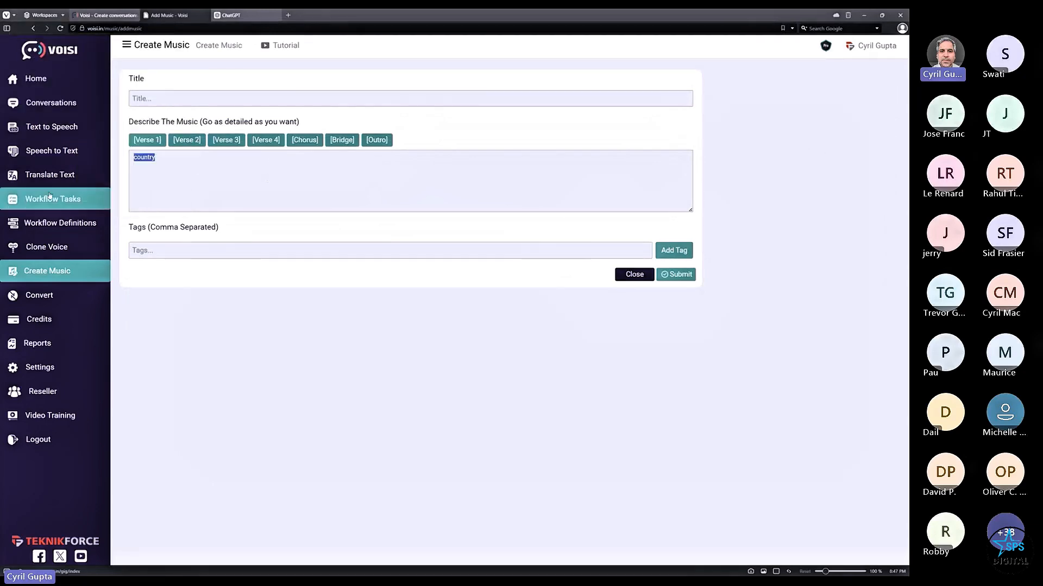
{"action": "key", "text": "BackSpace"}
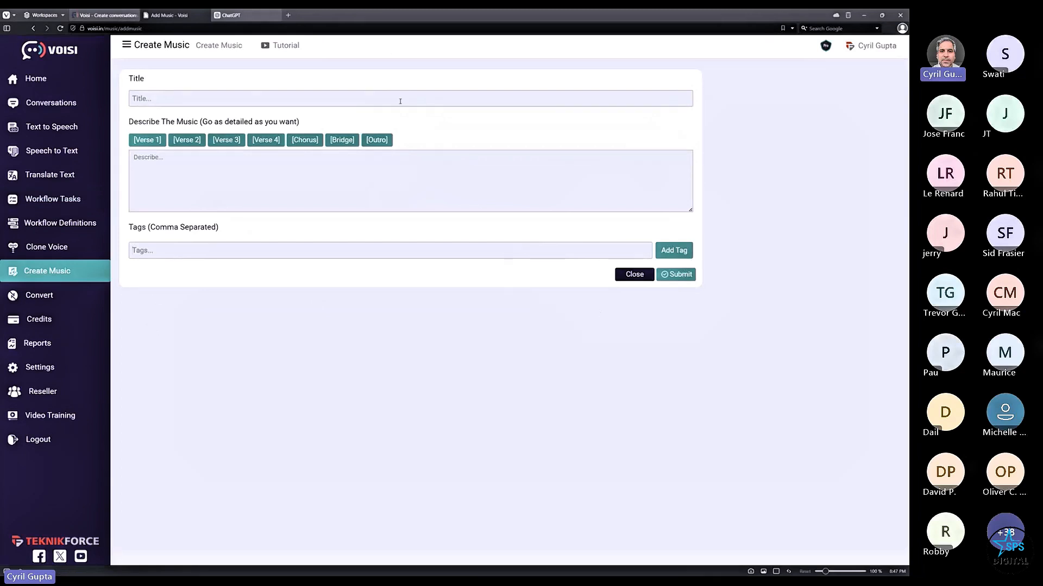
{"action": "left_click", "coordinate": [242, 16]}
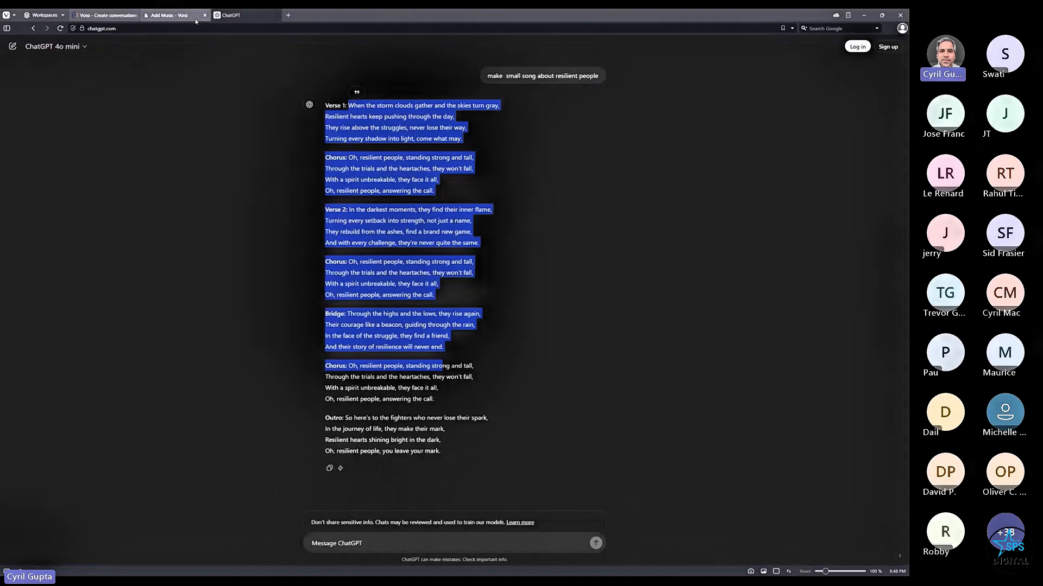
- Open the Conversations list and download the convo2 conversation's audio as an MP3
{"action": "left_click", "coordinate": [169, 15]}
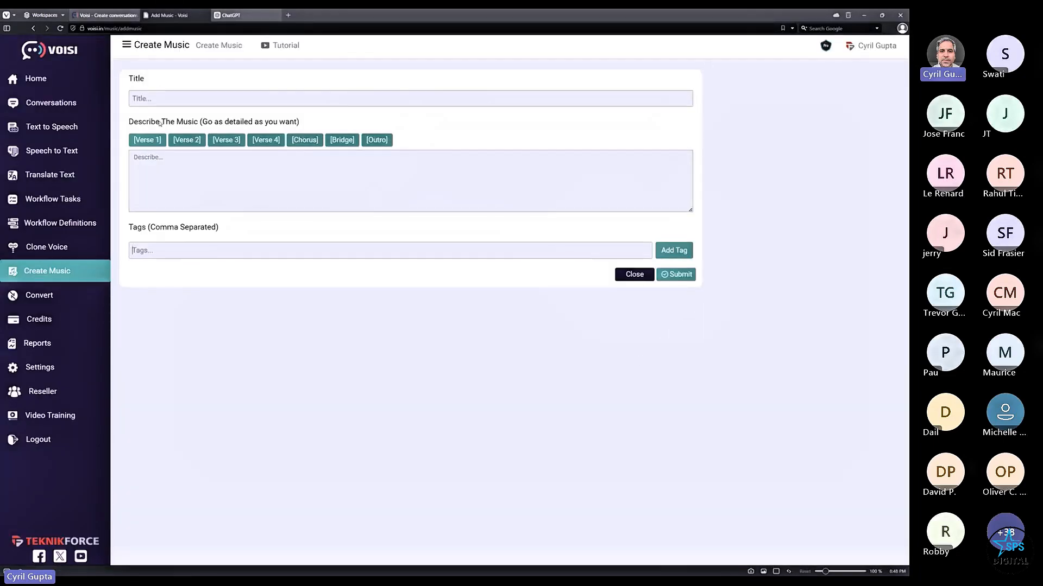
{"action": "left_click", "coordinate": [49, 102]}
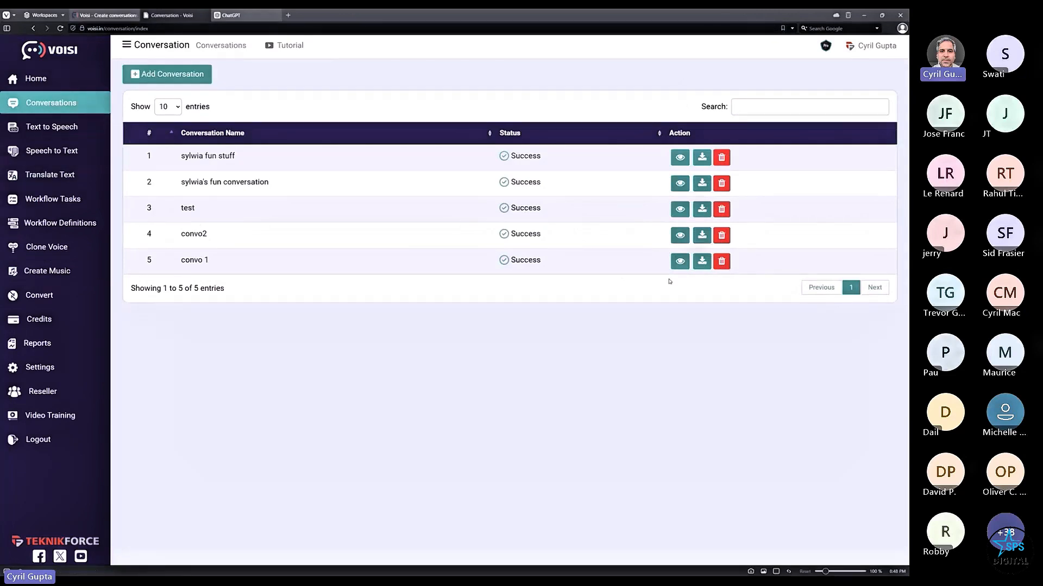
{"action": "left_click", "coordinate": [687, 235]}
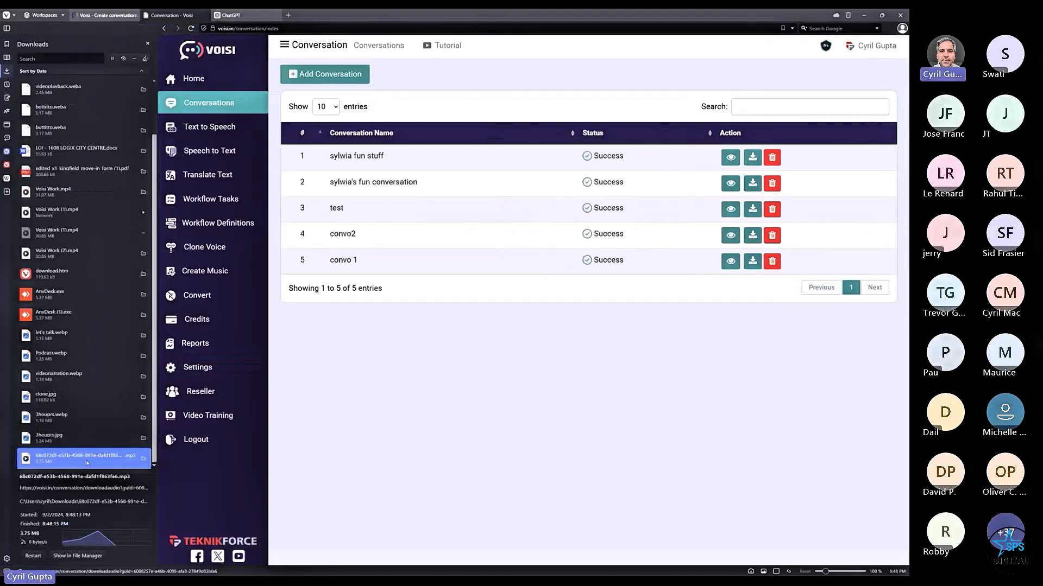
- Play the downloaded 42-second conversation MP3 in Media Player
{"action": "double_click", "coordinate": [86, 460]}
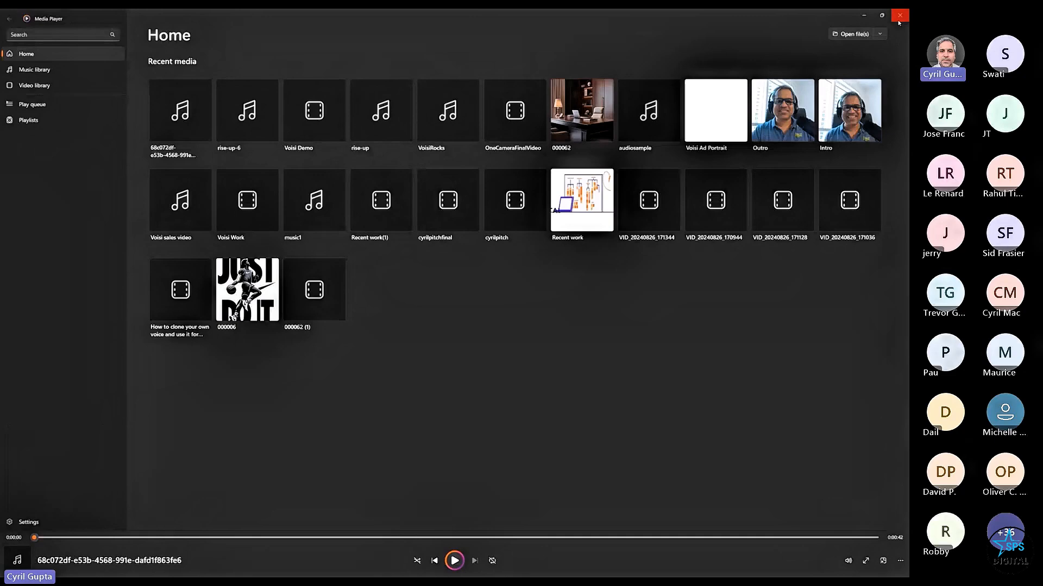
- Close Media Player and the browser's Downloads panel to reveal the Conversations list
{"action": "left_click", "coordinate": [899, 15]}
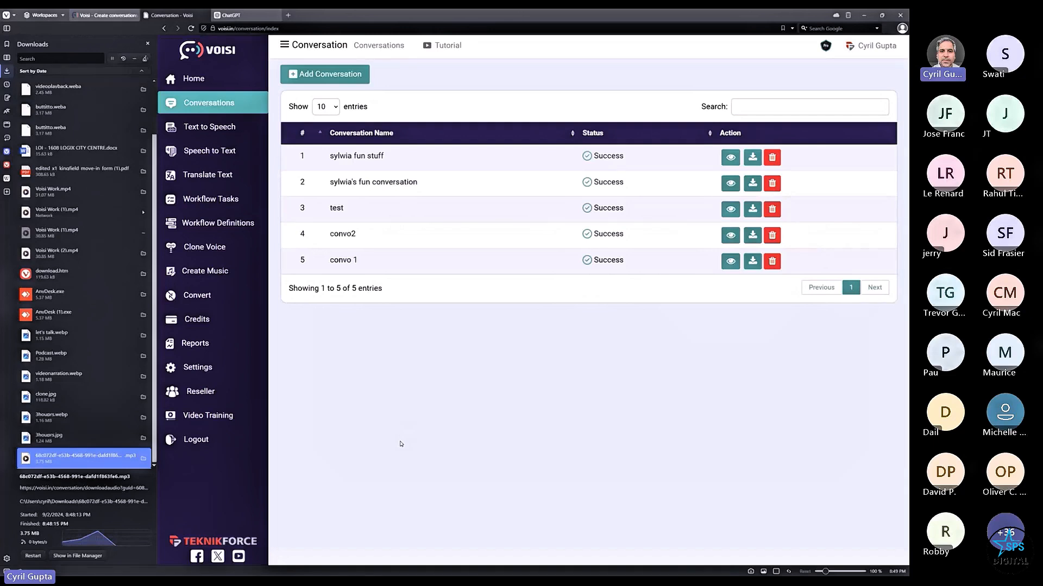
{"action": "left_click", "coordinate": [148, 45]}
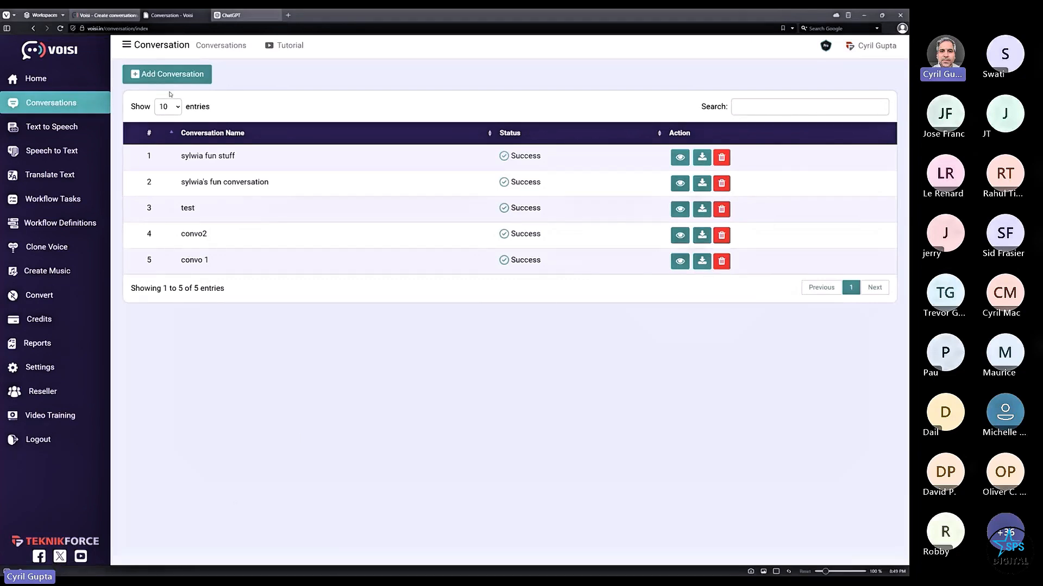
- Start a new Text to Speech task and view its services, then enter getvoisi.in in a new tab
{"action": "left_click", "coordinate": [60, 136]}
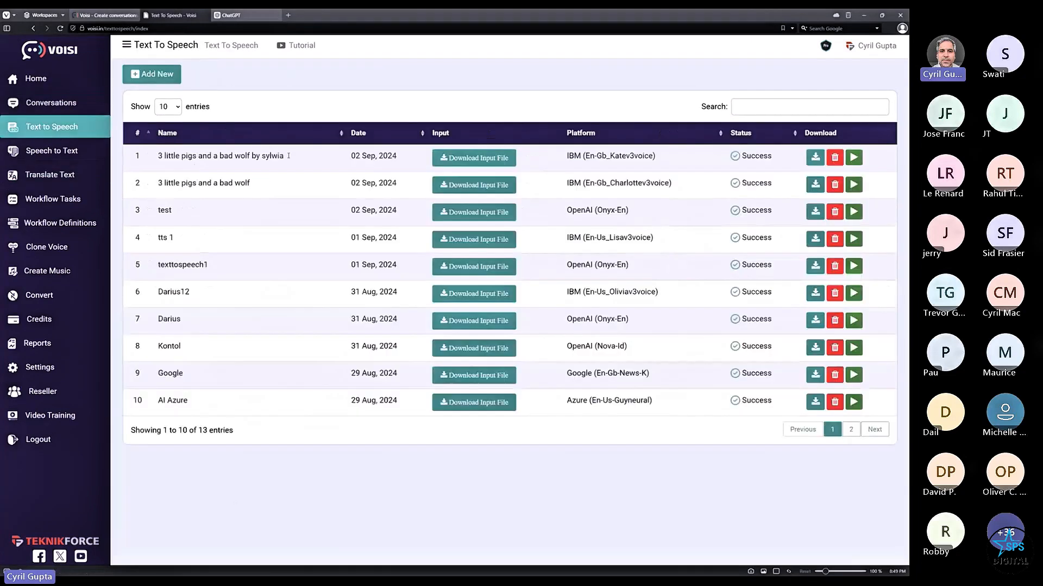
{"action": "left_click", "coordinate": [149, 81]}
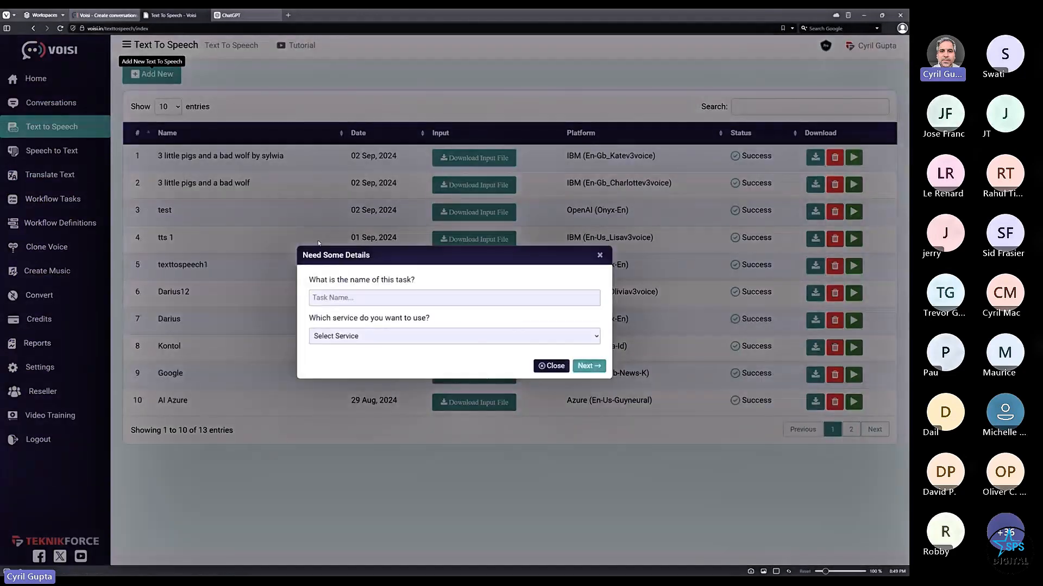
{"action": "left_click", "coordinate": [373, 341]}
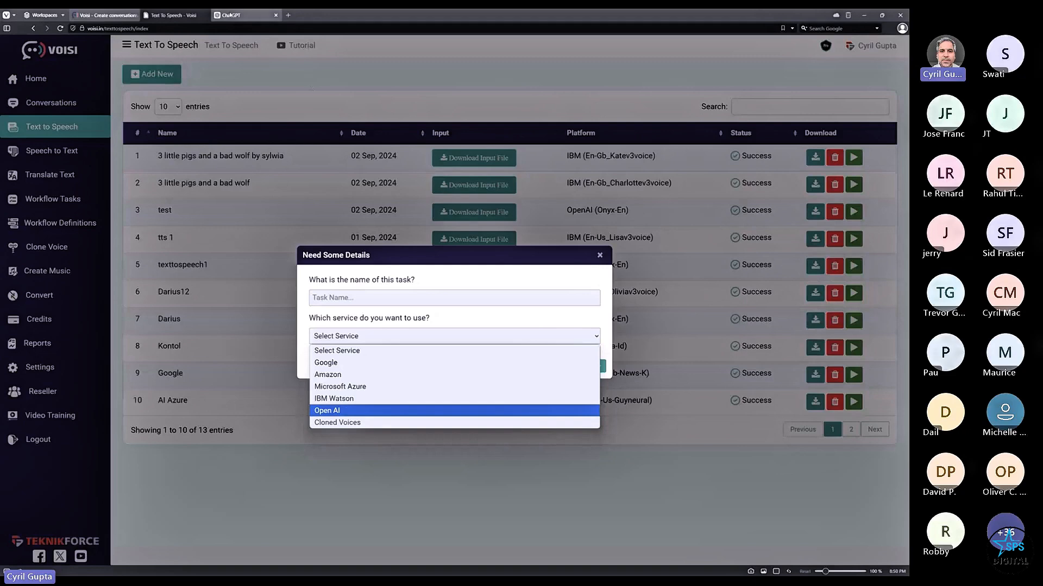
{"action": "left_click", "coordinate": [289, 15]}
{"action": "type", "text": "get"}
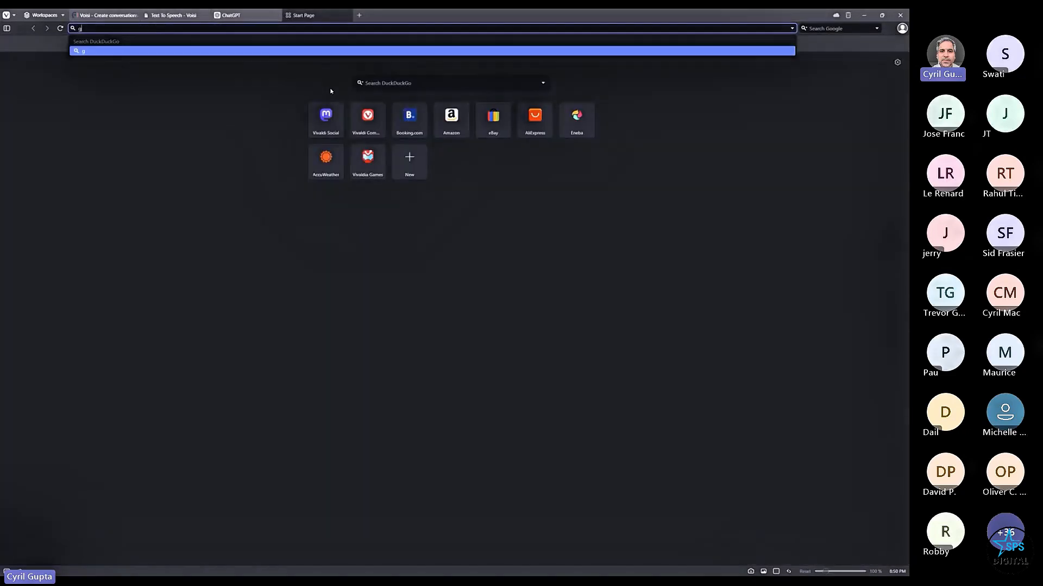
- Close the blank tab and scroll the getvoisi.in sales page to the savings calculator
{"action": "left_click", "coordinate": [348, 15]}
{"action": "left_click", "coordinate": [129, 19]}
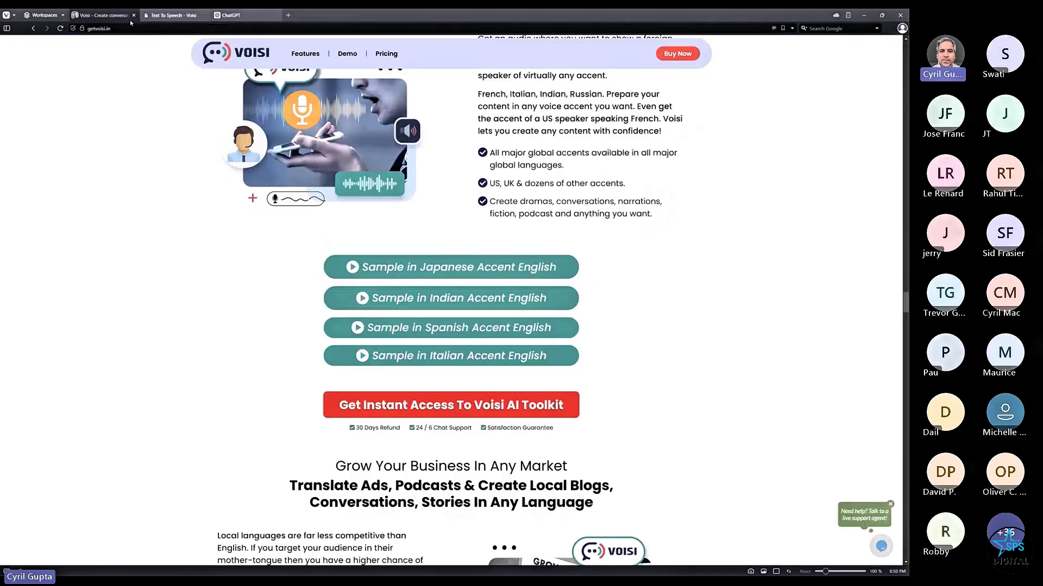
{"action": "scroll", "coordinate": [677, 356], "scroll_direction": "up", "scroll_amount": 15}
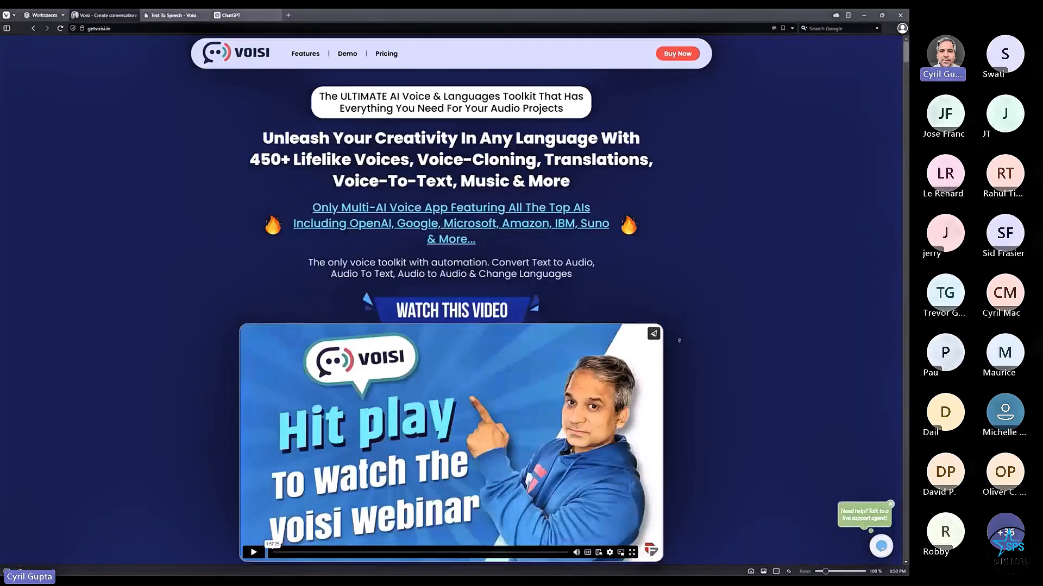
{"action": "scroll", "coordinate": [501, 338], "scroll_direction": "down", "scroll_amount": 8}
{"action": "scroll", "coordinate": [501, 339], "scroll_direction": "down", "scroll_amount": 15}
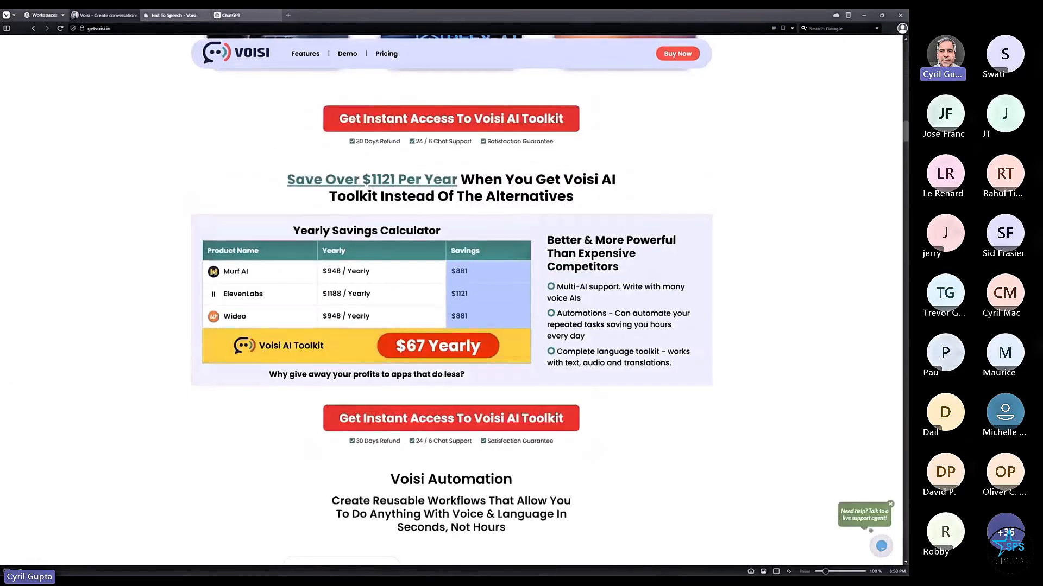
- Highlight Murf AI, ElevenLabs' $1121 saving, and Wideo's $881 saving and 948 yearly price
{"action": "left_click_drag", "start_coordinate": [222, 271], "coordinate": [290, 264]}
{"action": "left_click", "coordinate": [459, 268]}
{"action": "left_click_drag", "start_coordinate": [233, 295], "coordinate": [268, 293]}
{"action": "left_click", "coordinate": [267, 288]}
{"action": "left_click_drag", "start_coordinate": [451, 295], "coordinate": [492, 289]}
{"action": "left_click_drag", "start_coordinate": [226, 319], "coordinate": [299, 318]}
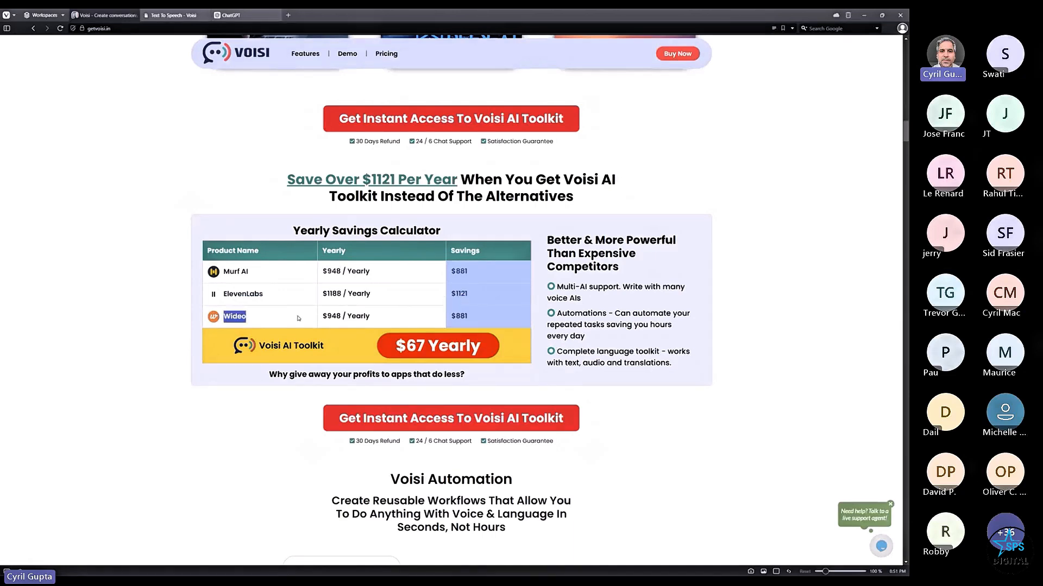
{"action": "left_click_drag", "start_coordinate": [450, 316], "coordinate": [462, 315]}
{"action": "left_click", "coordinate": [422, 324]}
{"action": "double_click", "coordinate": [334, 317]}
{"action": "left_click", "coordinate": [333, 322]}
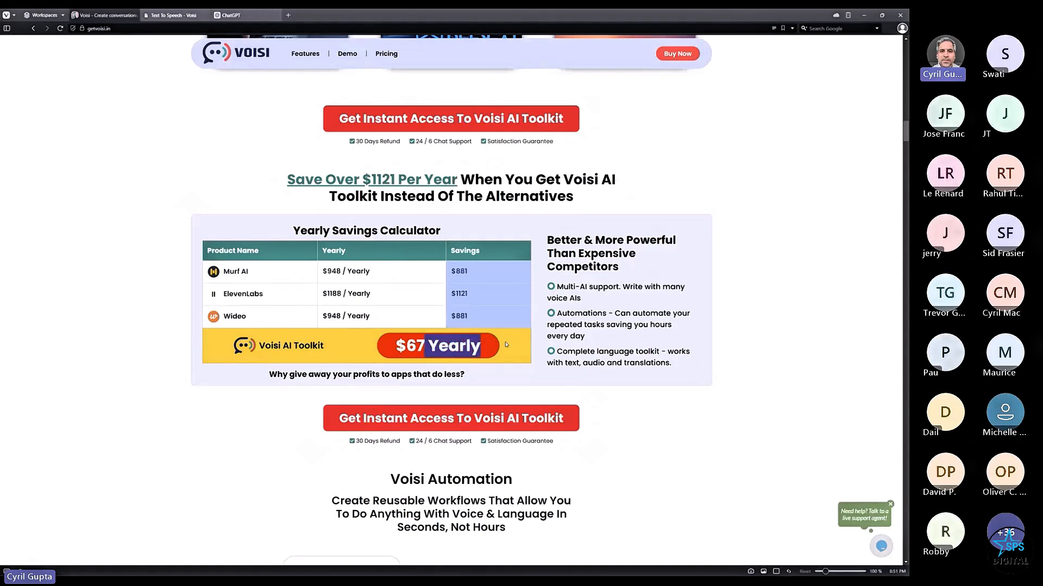
- Scroll around the sales page to review the $67 Yearly Savings Calculator
{"action": "scroll", "coordinate": [856, 339], "scroll_direction": "down", "scroll_amount": 10}
{"action": "scroll", "coordinate": [855, 339], "scroll_direction": "down", "scroll_amount": 15}
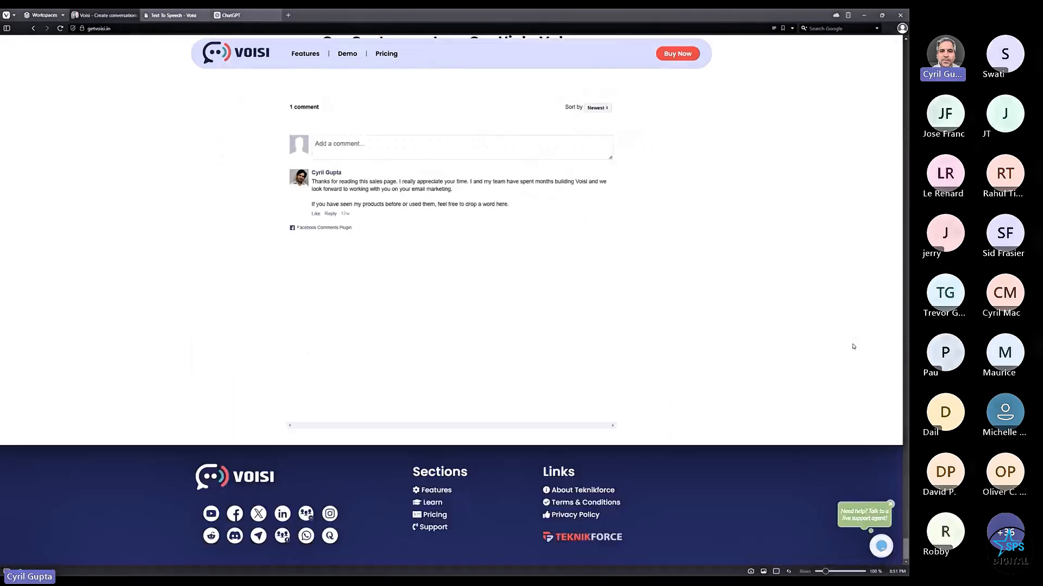
{"action": "scroll", "coordinate": [728, 324], "scroll_direction": "up", "scroll_amount": 15}
{"action": "scroll", "coordinate": [713, 310], "scroll_direction": "up", "scroll_amount": 8}
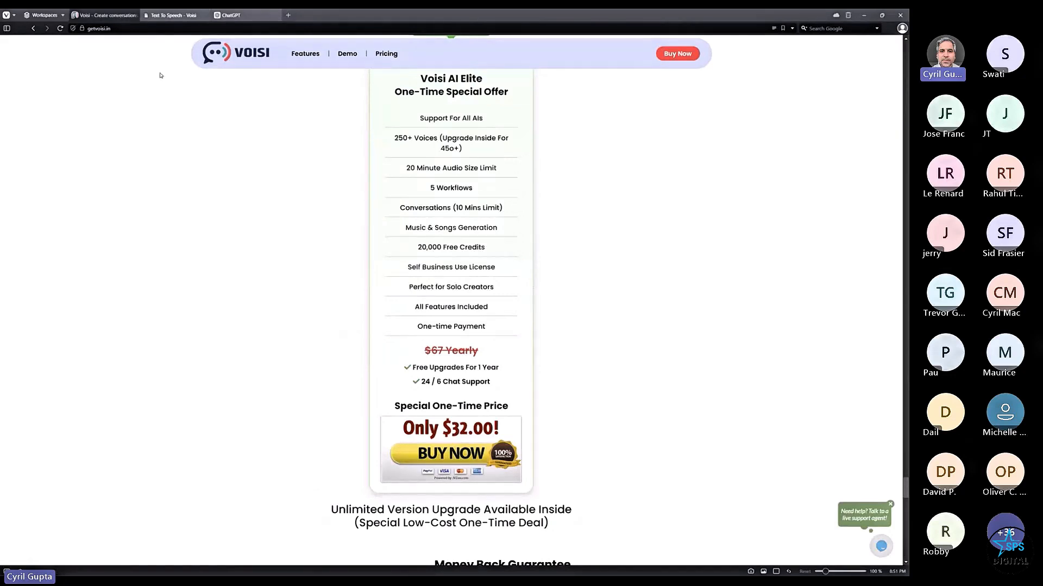
{"action": "scroll", "coordinate": [560, 416], "scroll_direction": "up", "scroll_amount": 20}
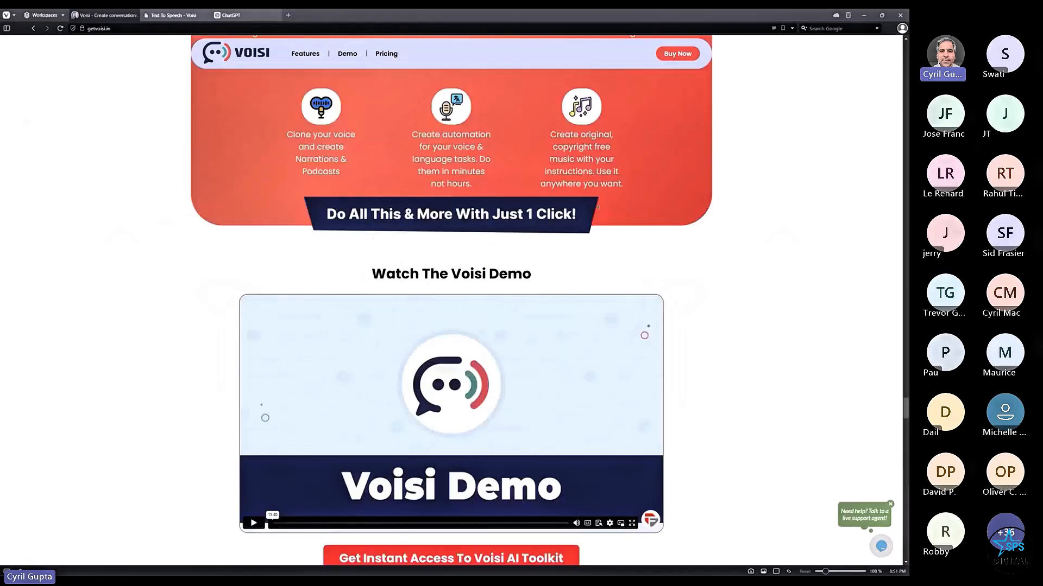
{"action": "scroll", "coordinate": [509, 248], "scroll_direction": "up", "scroll_amount": 20}
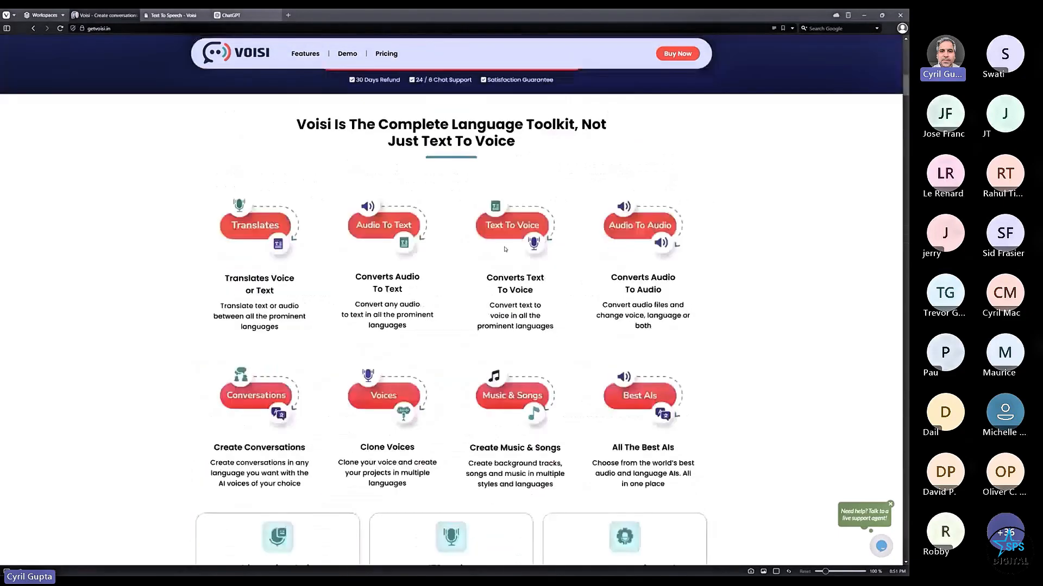
{"action": "scroll", "coordinate": [369, 281], "scroll_direction": "down", "scroll_amount": 10}
{"action": "scroll", "coordinate": [369, 282], "scroll_direction": "down", "scroll_amount": 20}
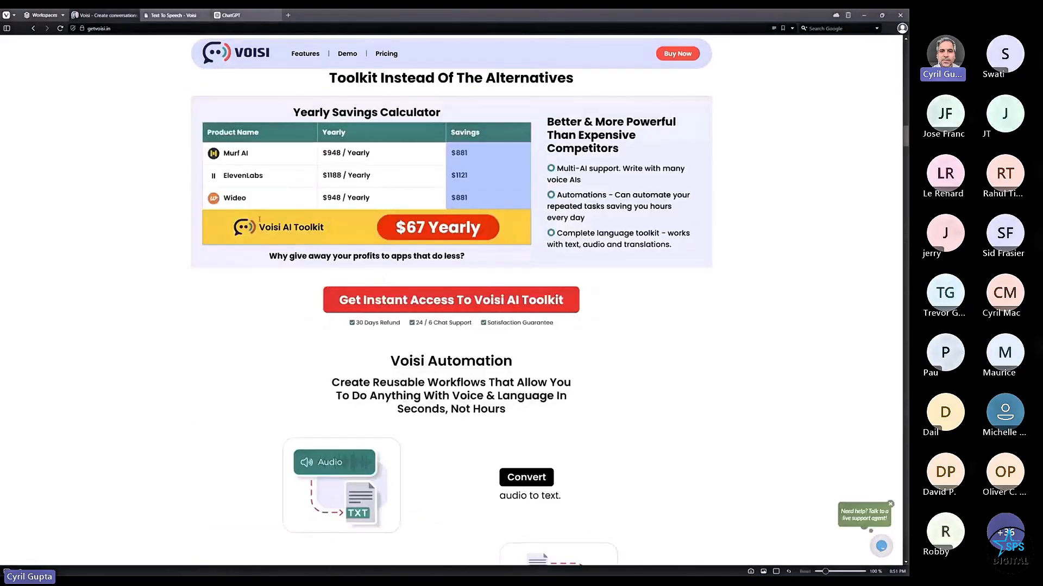
{"action": "left_click", "coordinate": [196, 15]}
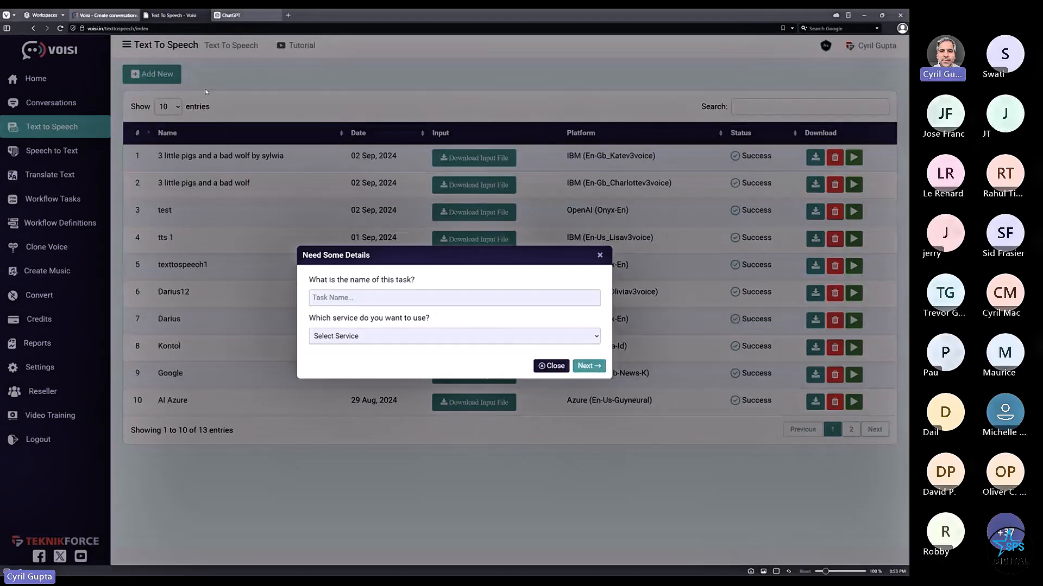
{"action": "left_click", "coordinate": [106, 15]}
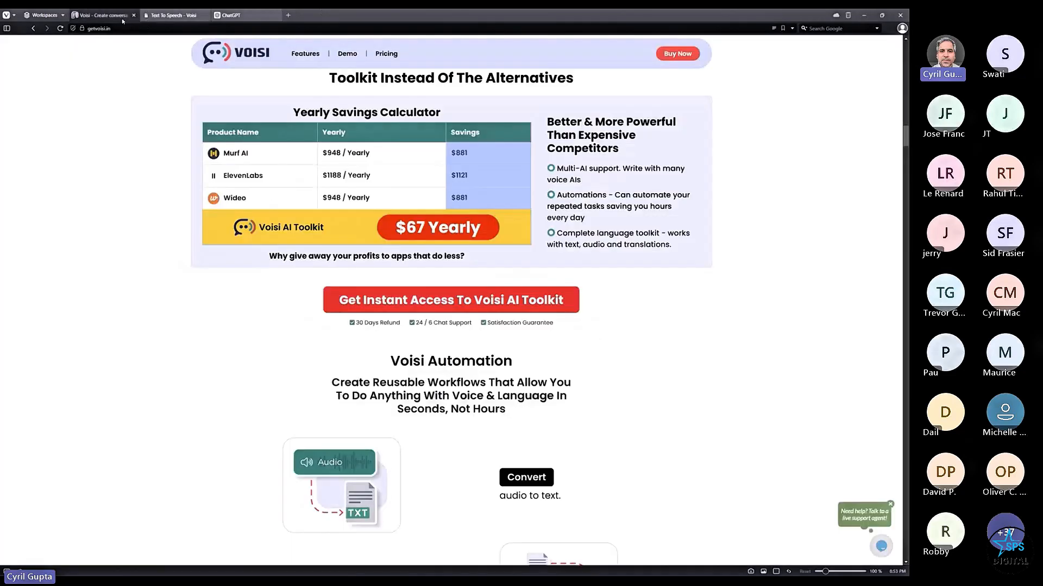
{"action": "scroll", "coordinate": [450, 299], "scroll_direction": "up", "scroll_amount": 10}
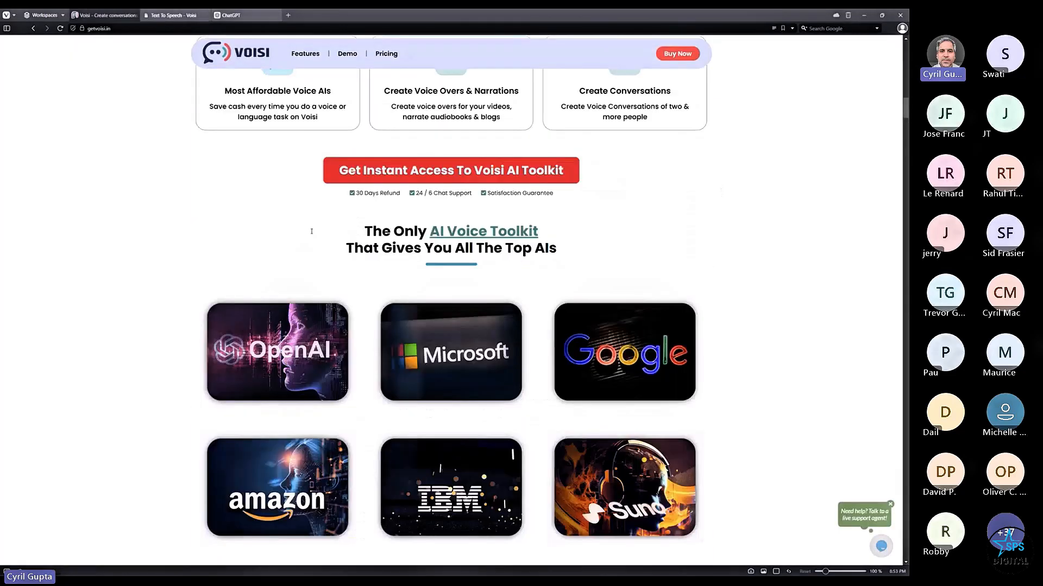
- Return to PowerPoint and display slide 27, 'Voisi Has Not Just Today's Technology But The Future's Too'
{"action": "key", "text": "alt+Tab"}
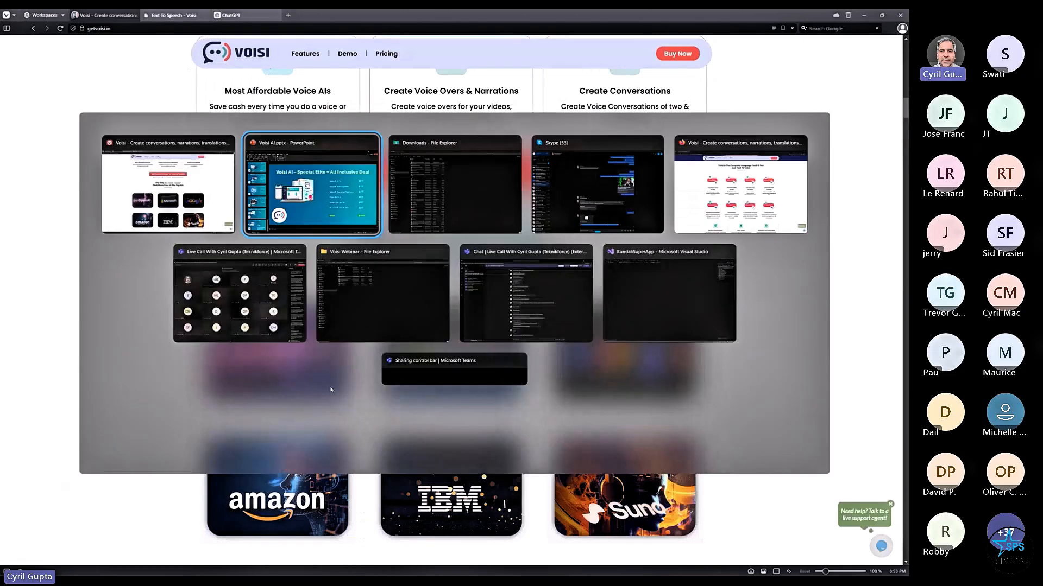
{"action": "scroll", "coordinate": [258, 488], "scroll_direction": "up", "scroll_amount": 8}
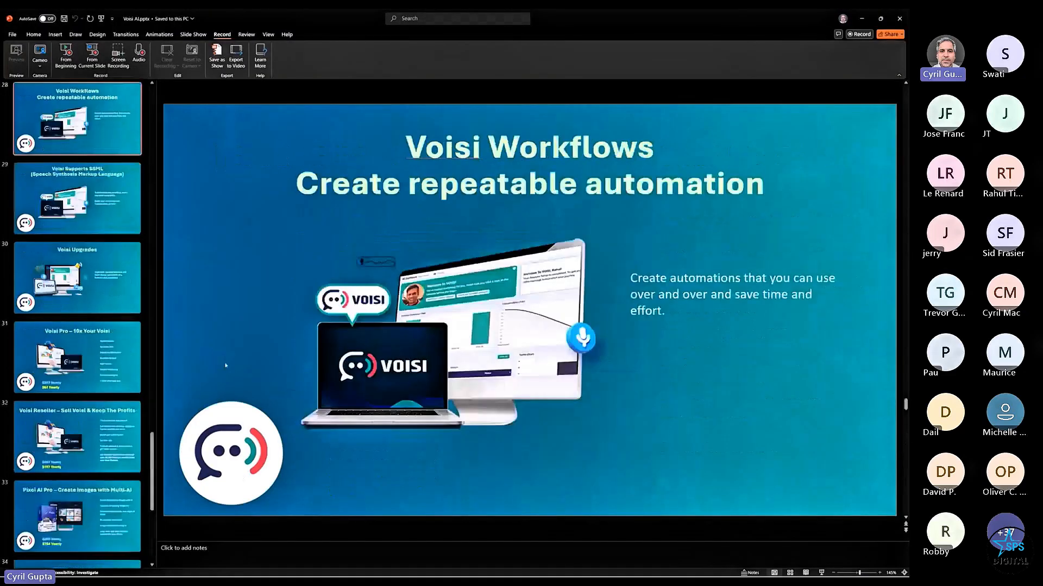
{"action": "scroll", "coordinate": [70, 354], "scroll_direction": "up", "scroll_amount": 3}
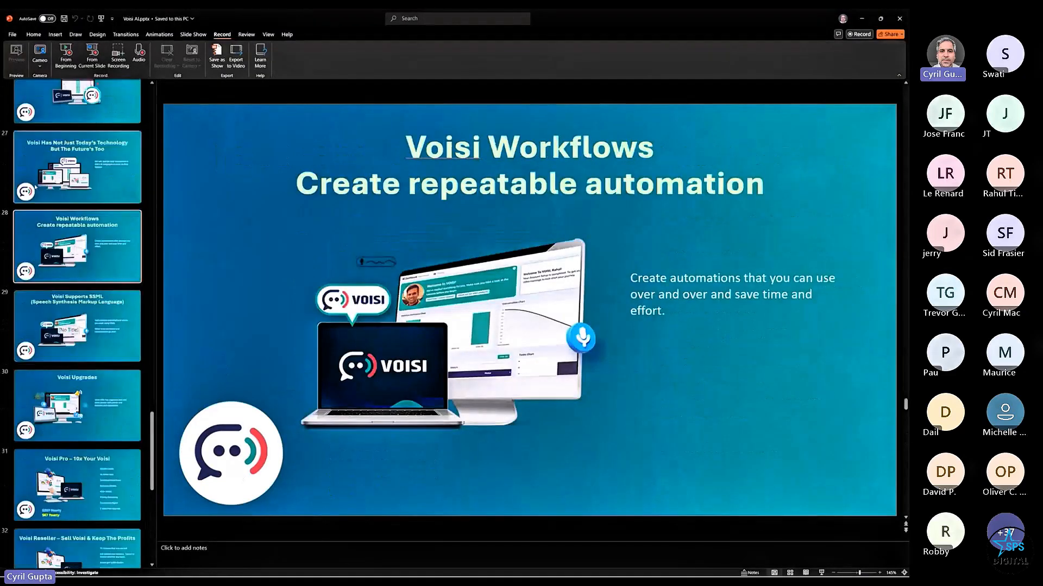
{"action": "left_click", "coordinate": [78, 173]}
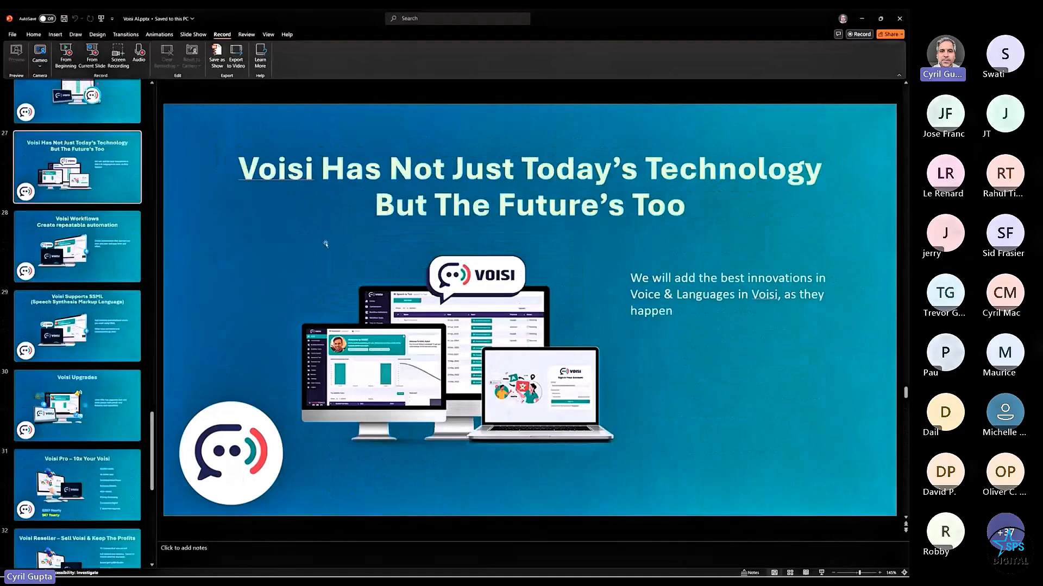